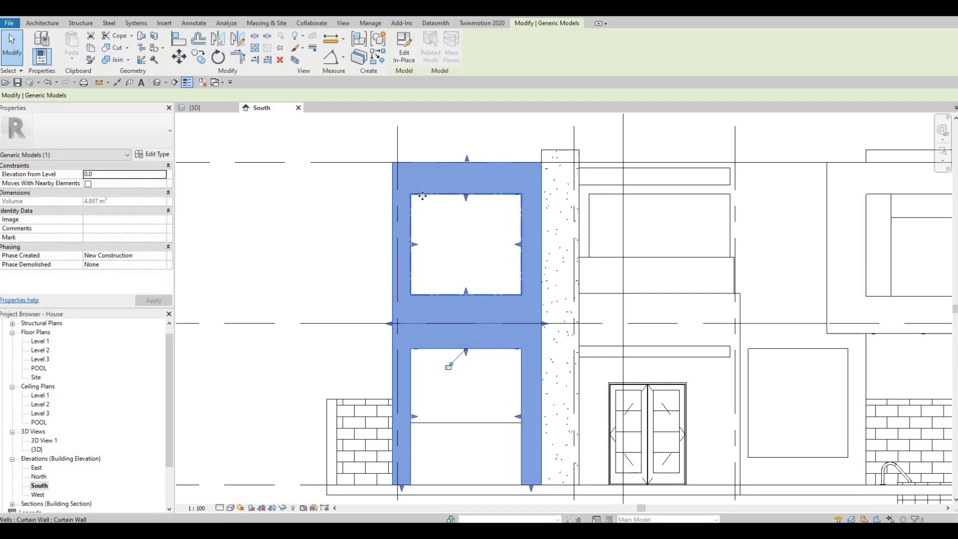
# Extend the window frame model on the front facade outward to a depth of about 1248 mm in the 3D view
pyautogui.scroll(5, 449, 196)
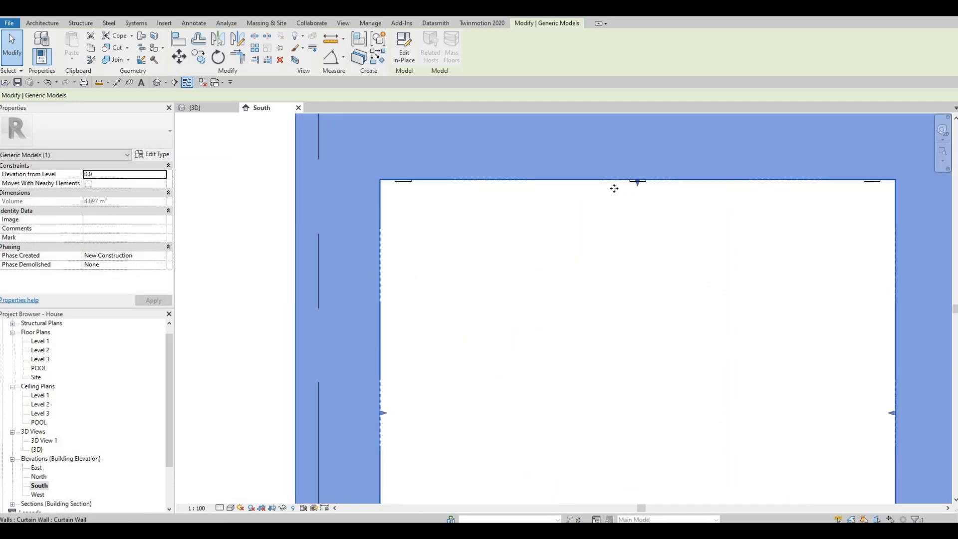
pyautogui.scroll(-5, 615, 188)
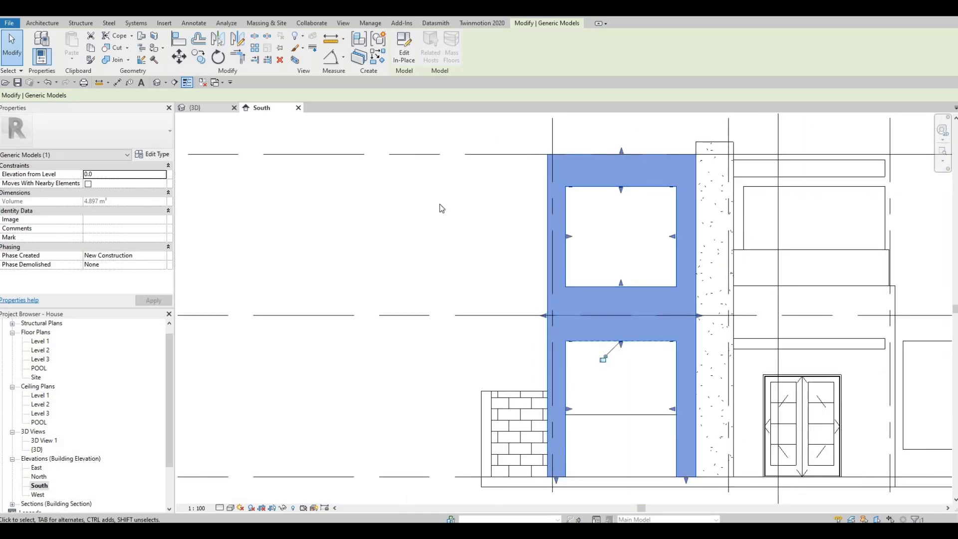
pyautogui.click(195, 108)
pyautogui.moveTo(416, 326); pyautogui.dragTo(415, 327)
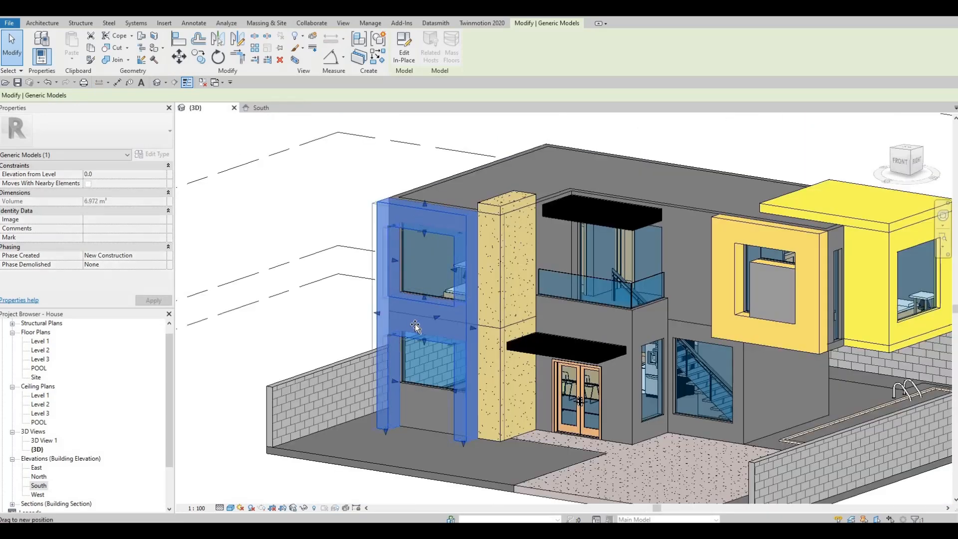
pyautogui.moveTo(362, 213); pyautogui.dragTo(357, 196)
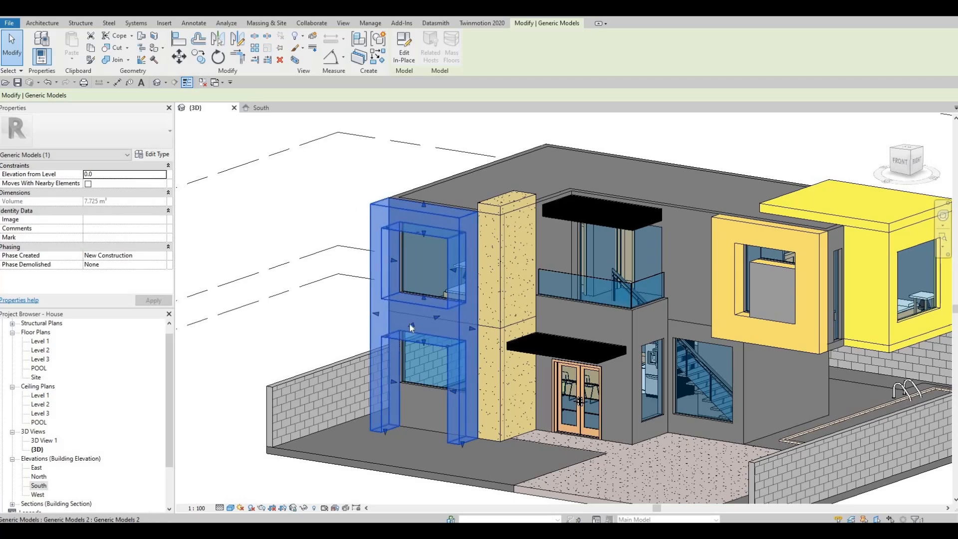
pyautogui.moveTo(407, 327); pyautogui.dragTo(401, 329)
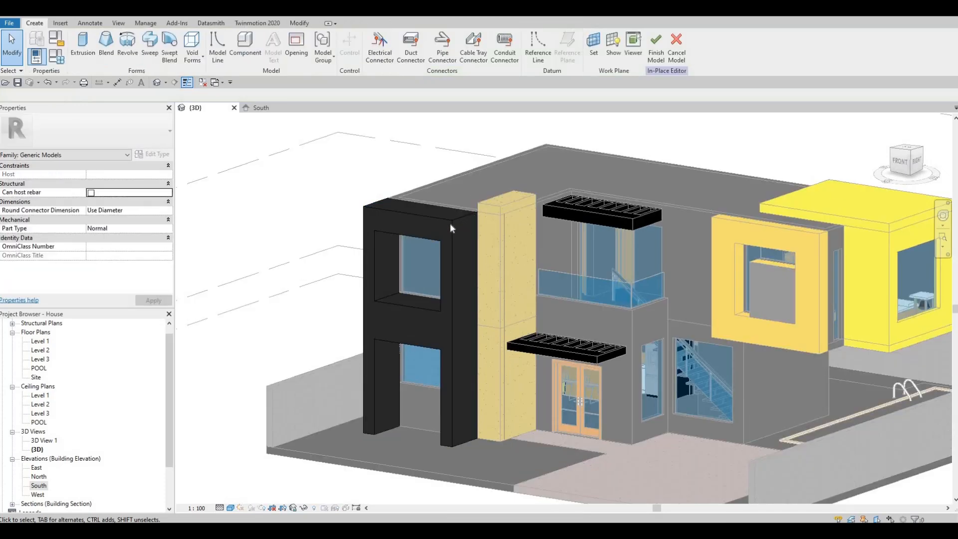
# Start a void extrusion in the East elevation, using the black frame's side face as the work plane
pyautogui.keyDown('shift'); pyautogui.moveTo(402, 251); pyautogui.dragTo(360, 248, button='middle'); pyautogui.keyUp('shift')
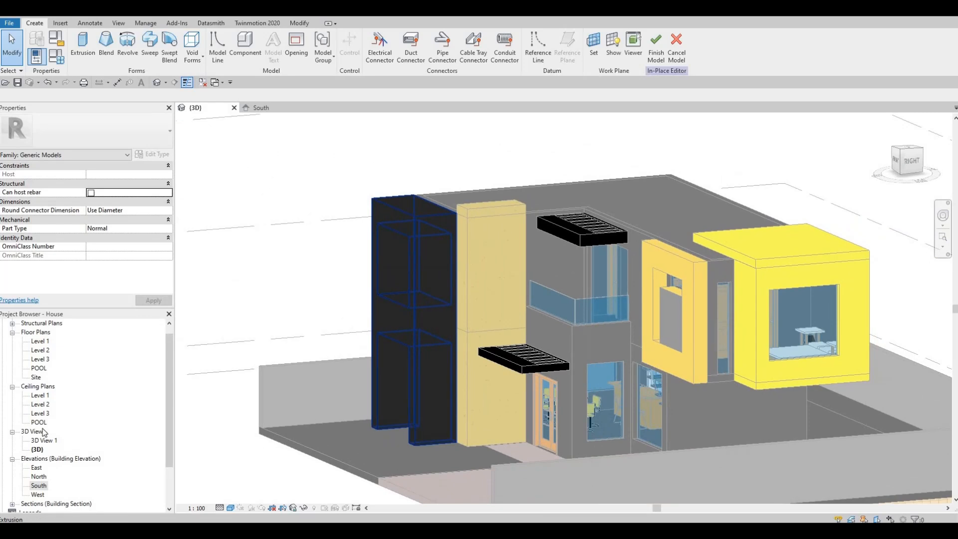
pyautogui.doubleClick(37, 471)
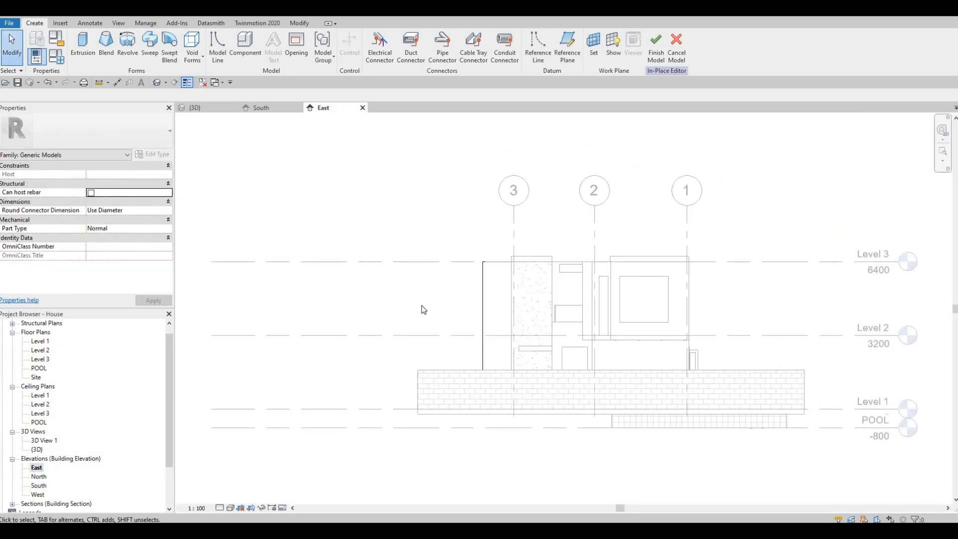
pyautogui.scroll(3, 442, 263)
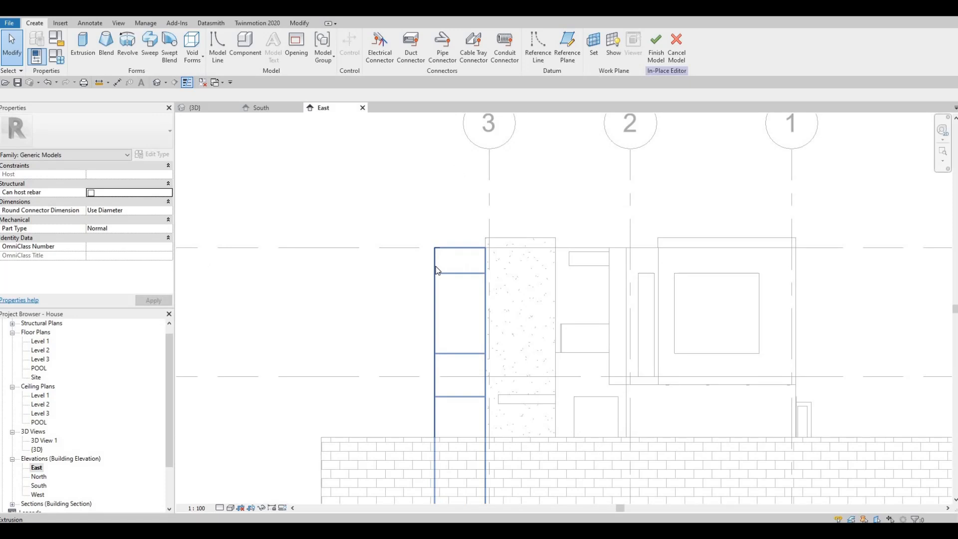
pyautogui.click(429, 389)
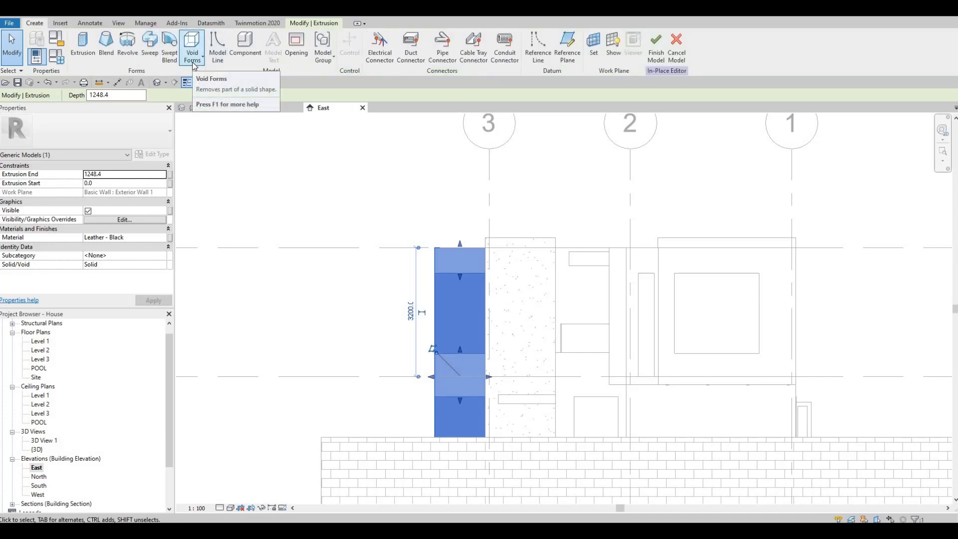
pyautogui.click(193, 59)
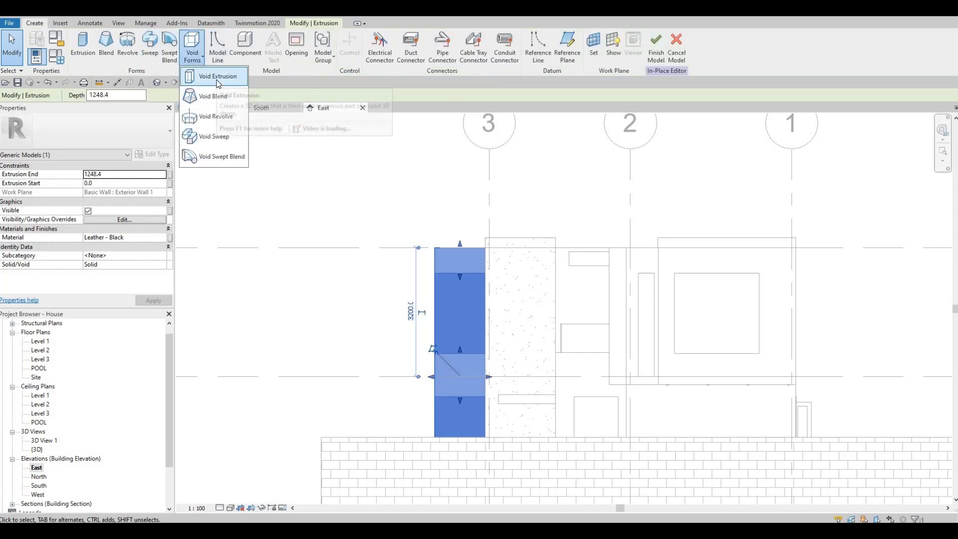
pyautogui.click(219, 79)
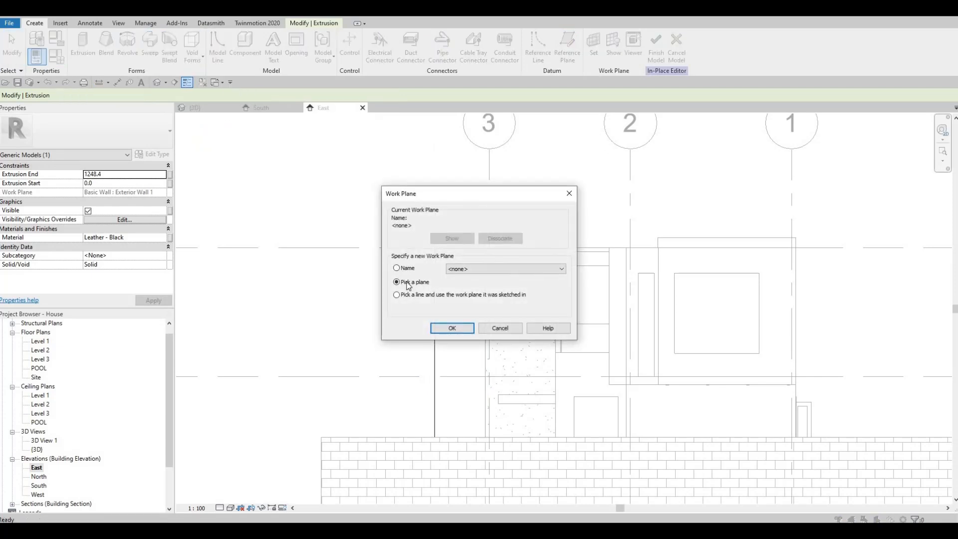
pyautogui.click(446, 327)
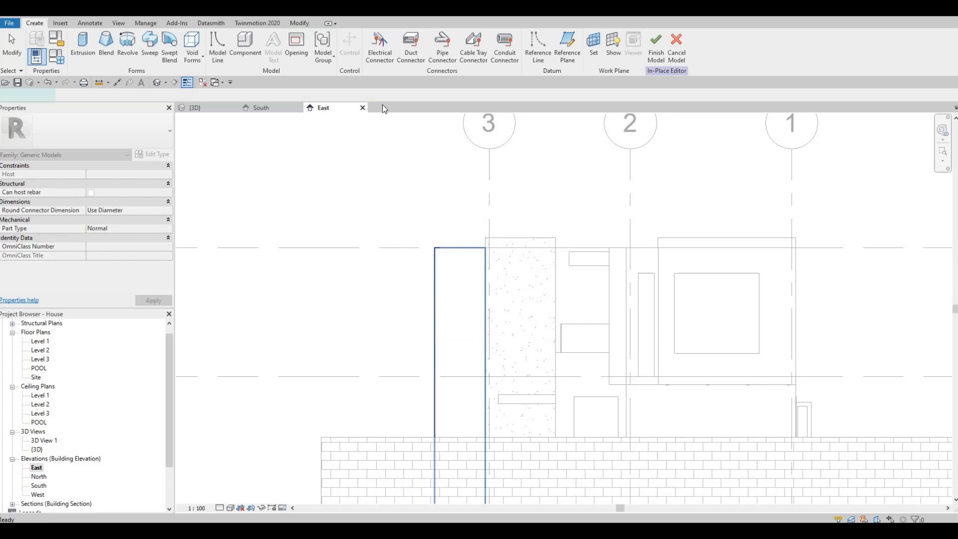
pyautogui.click(451, 334)
# Sketch a void rectangle over the frame's front edge, from just above Level 3 down to Level 1, about 6540 mm high
pyautogui.click(374, 37)
pyautogui.click(448, 291)
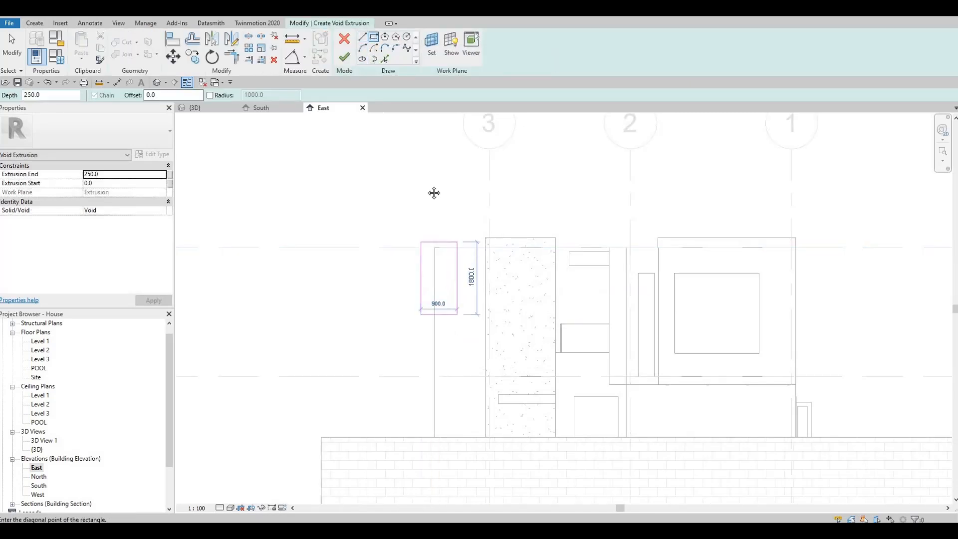
pyautogui.moveTo(429, 228); pyautogui.dragTo(424, 186, button='middle')
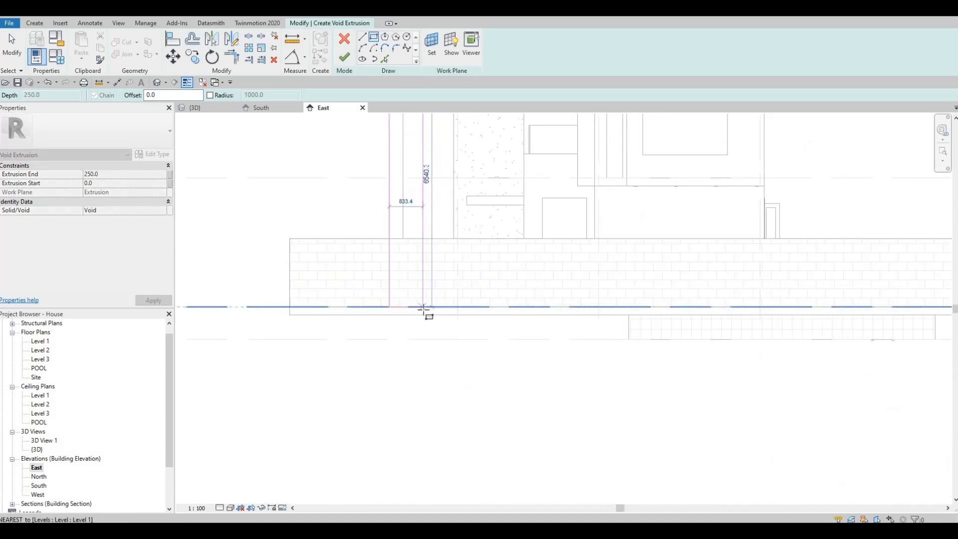
pyautogui.click(424, 306)
pyautogui.moveTo(395, 176); pyautogui.dragTo(380, 294, button='middle')
pyautogui.scroll(-1, 381, 295)
pyautogui.press('Escape')
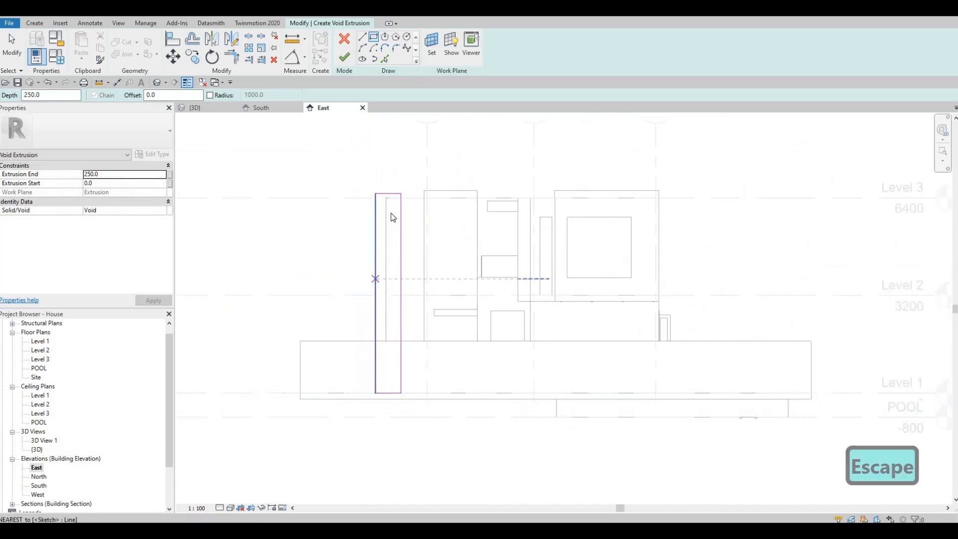
pyautogui.press('Escape')
# Slant the rectangle's building-side edge by moving its lower end toward the house, making the base about 1200 mm wide
pyautogui.click(401, 379)
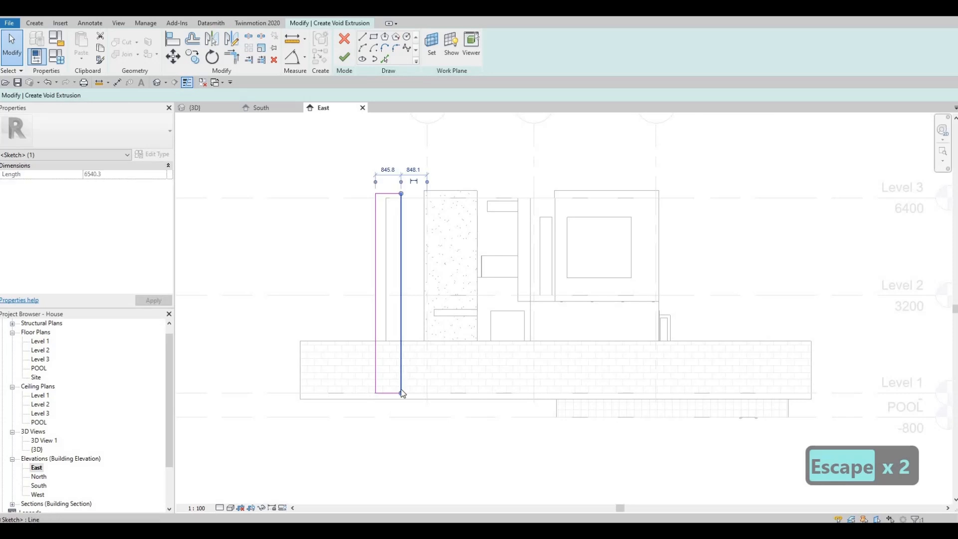
pyautogui.moveTo(401, 392)
pyautogui.mouseDown()
pyautogui.moveTo(422, 370)
pyautogui.moveTo(417, 381)
pyautogui.mouseUp()
pyautogui.scroll(3, 402, 210)
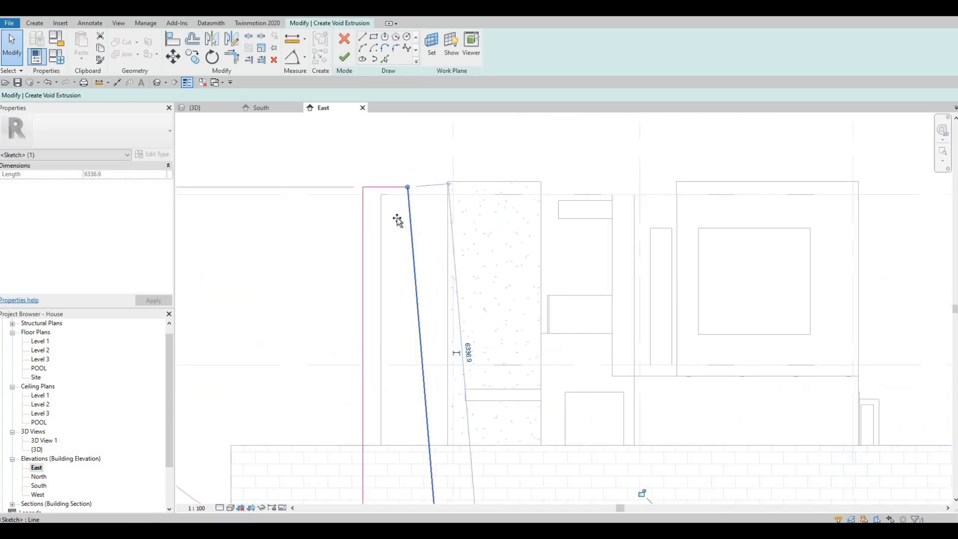
pyautogui.moveTo(394, 220)
pyautogui.mouseDown()
pyautogui.moveTo(405, 218)
pyautogui.moveTo(422, 268)
pyautogui.moveTo(407, 257)
pyautogui.mouseUp()
pyautogui.scroll(-2, 423, 342)
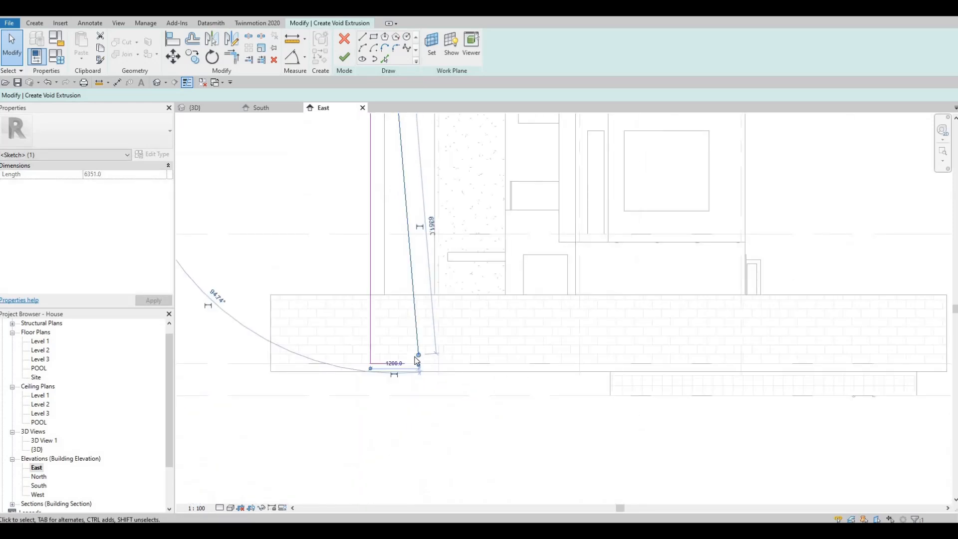
# Trim the slanted line and base line to a closed corner and finish the void extrusion sketch
pyautogui.press('Escape')
pyautogui.press('Escape')
pyautogui.press('t')
pyautogui.click(405, 368)
pyautogui.scroll(-2, 385, 255)
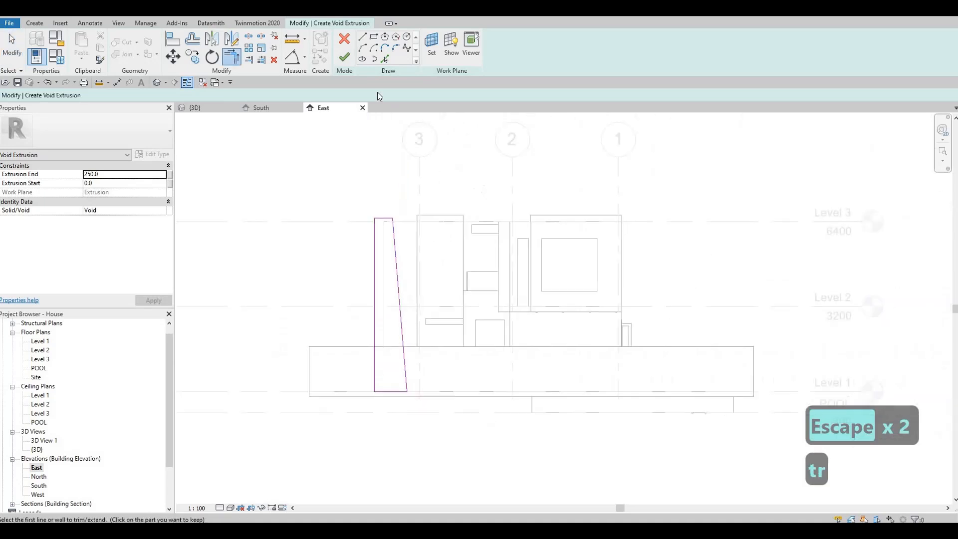
pyautogui.click(344, 59)
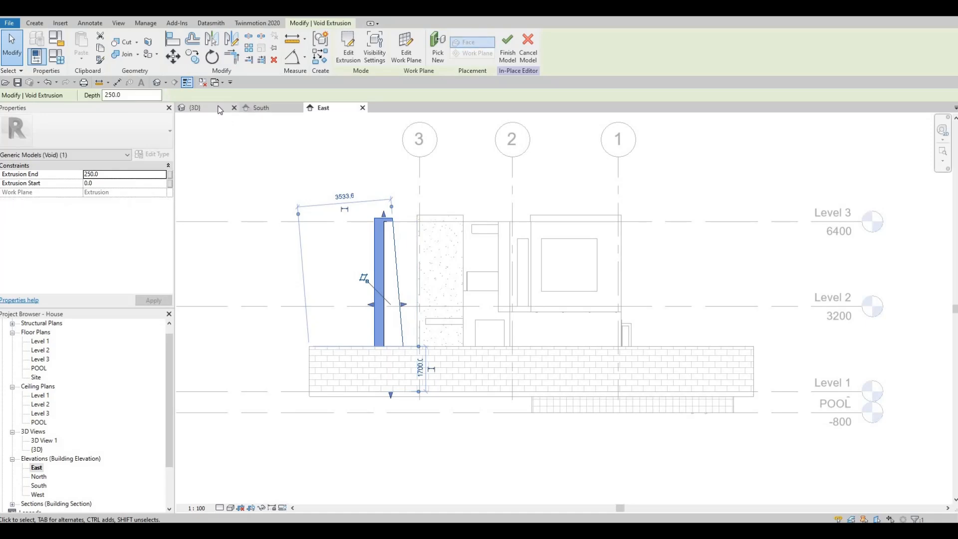
# Stretch the void across the frame's full width in 3D, from an extrusion start of -102.6 to an end of 3096.6
pyautogui.hotkey('ctrl', 'Tab')
pyautogui.keyDown('shift'); pyautogui.moveTo(425, 306); pyautogui.dragTo(427, 337, button='middle'); pyautogui.keyUp('shift')
pyautogui.moveTo(428, 331); pyautogui.dragTo(412, 333)
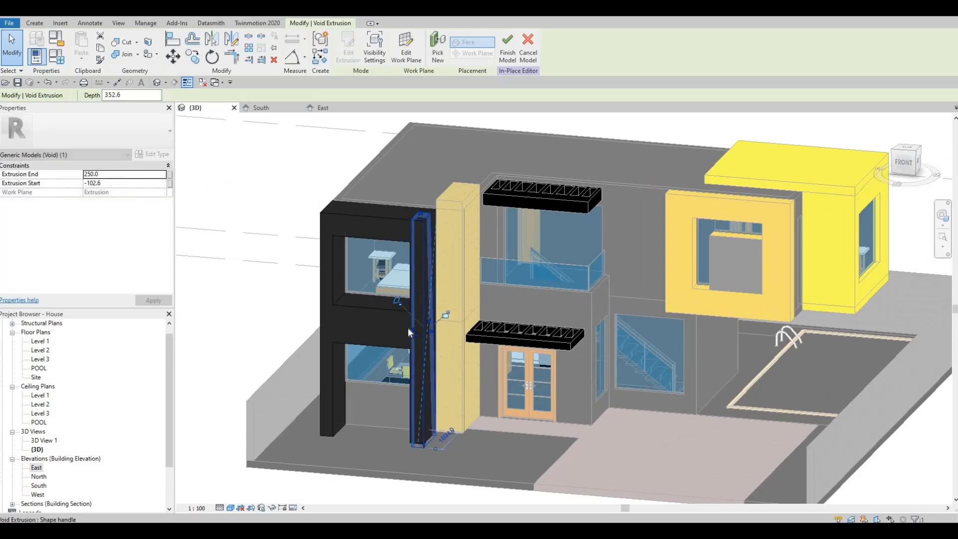
pyautogui.moveTo(353, 323); pyautogui.dragTo(315, 315)
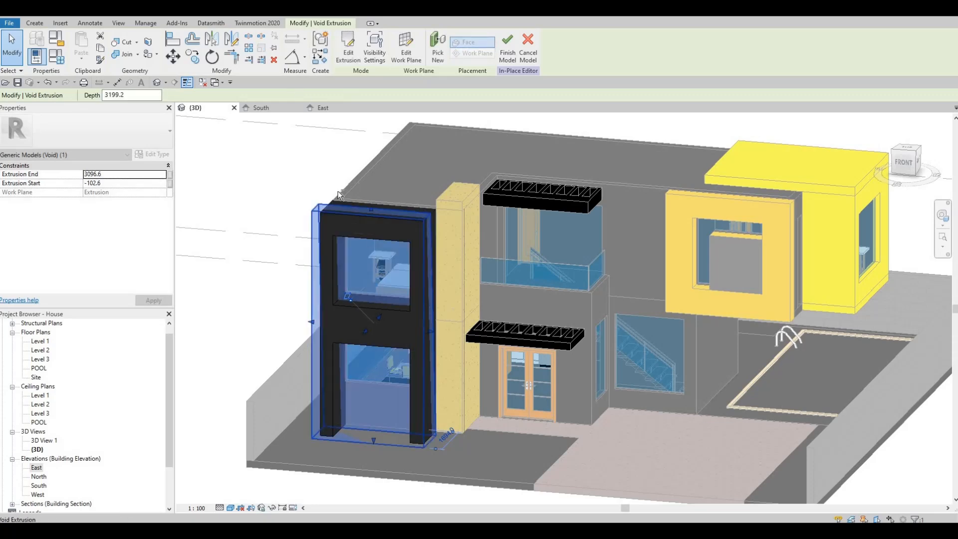
# Cut the black frame with the void extrusion to give it a sloping front face, and inspect the result
pyautogui.keyDown('shift'); pyautogui.moveTo(234, 228); pyautogui.dragTo(165, 220, button='middle'); pyautogui.keyUp('shift')
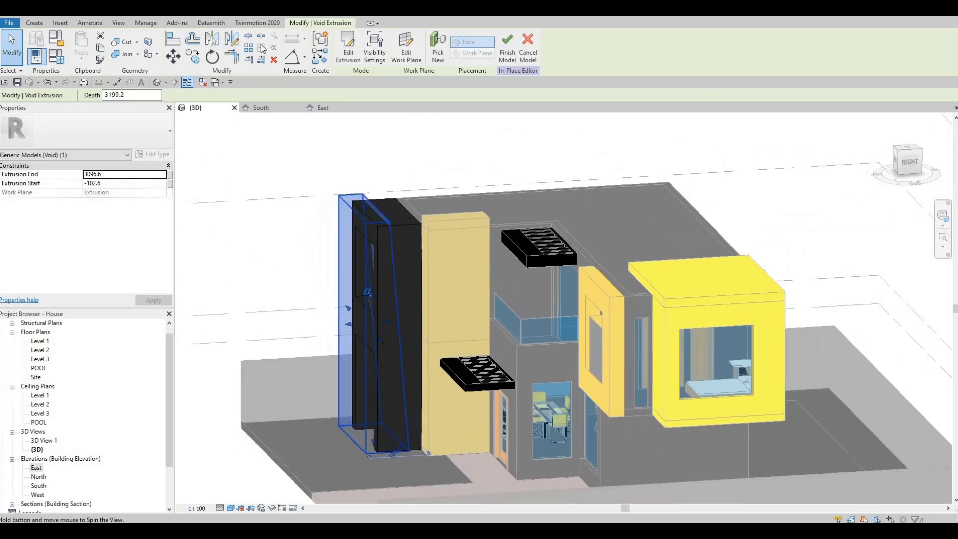
pyautogui.click(125, 46)
pyautogui.click(394, 299)
pyautogui.click(398, 242)
pyautogui.keyDown('shift'); pyautogui.moveTo(398, 242); pyautogui.dragTo(349, 217, button='middle'); pyautogui.keyUp('shift')
pyautogui.scroll(6, 349, 217)
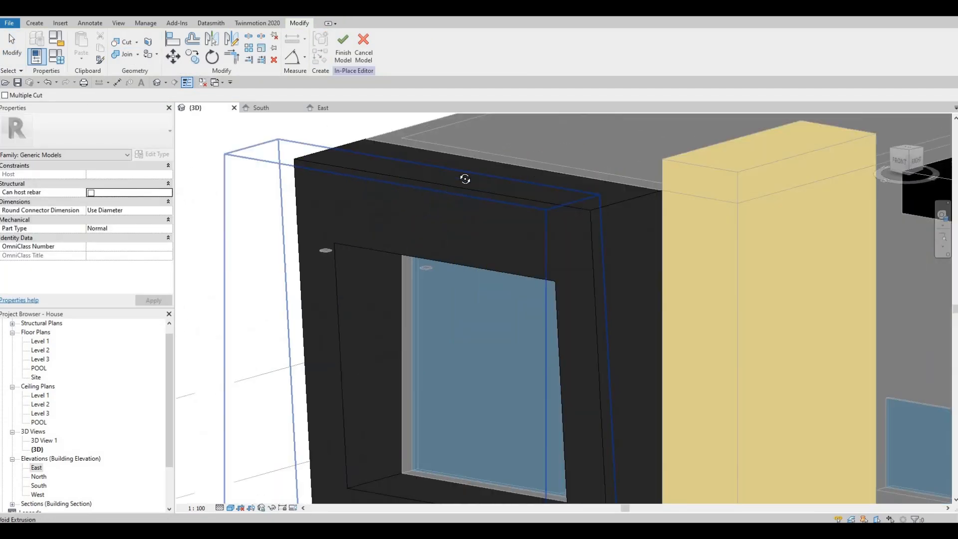
pyautogui.keyDown('shift'); pyautogui.moveTo(449, 189); pyautogui.dragTo(406, 261, button='middle'); pyautogui.keyUp('shift')
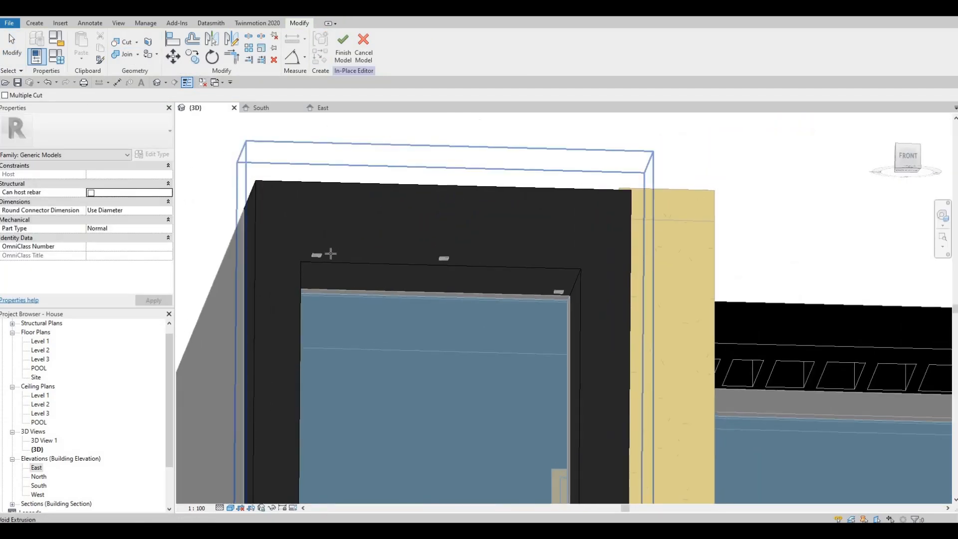
# Open the Level 2 ceiling plan around the frame and finish the in-place model
pyautogui.doubleClick(44, 404)
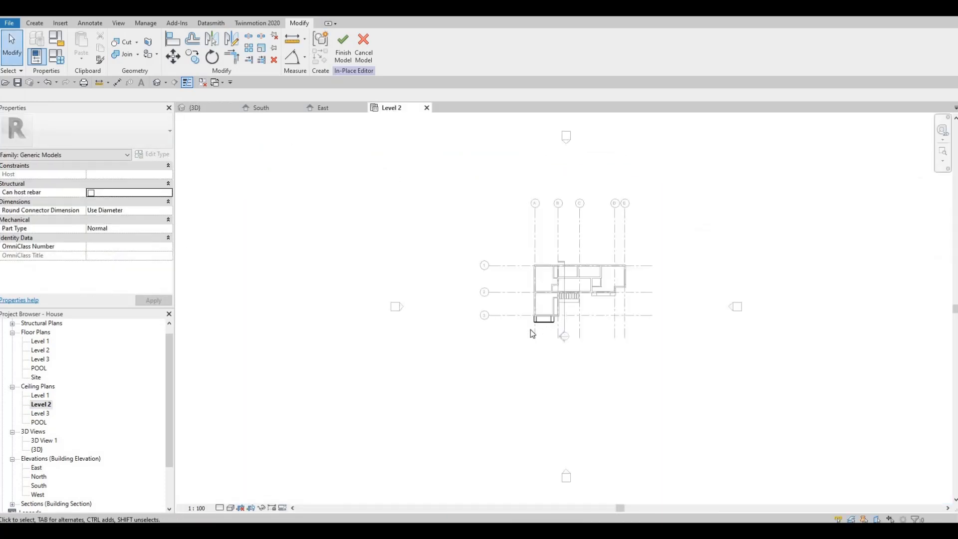
pyautogui.scroll(5, 464, 392)
pyautogui.press('Escape')
pyautogui.press('Escape')
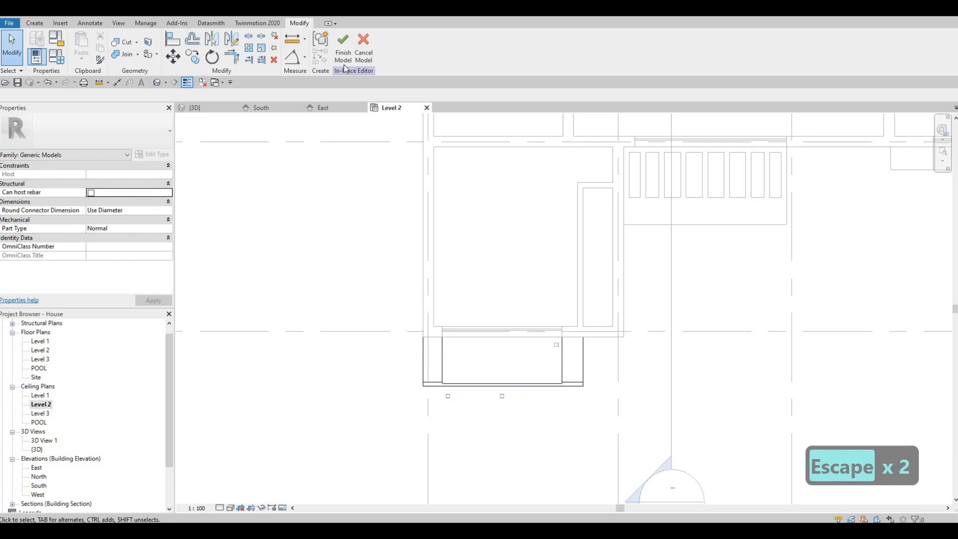
pyautogui.press('Escape')
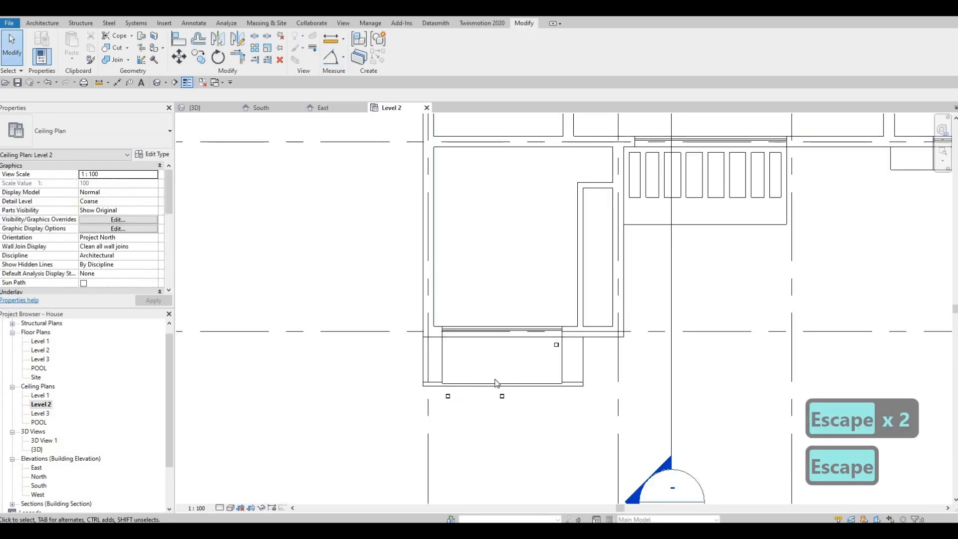
# Align the middle pot light with the pot light already inside the frame near the wall
pyautogui.press('a')
pyautogui.press('l')
pyautogui.scroll(3, 562, 343)
pyautogui.click(561, 343)
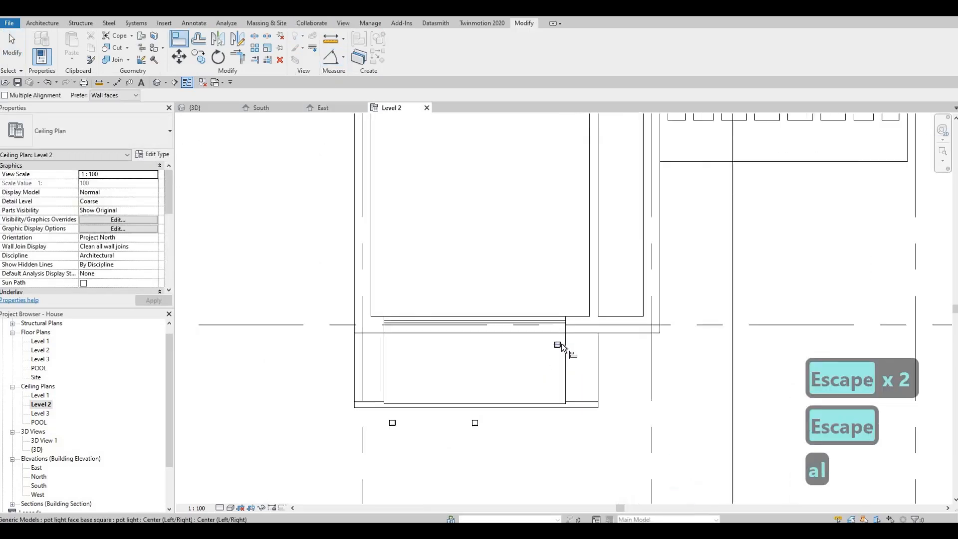
pyautogui.click(478, 424)
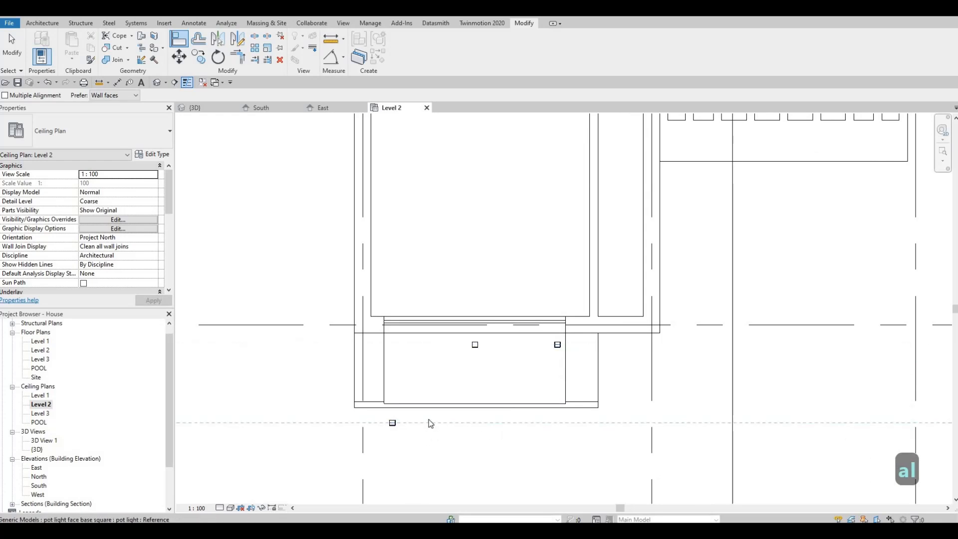
# Align the remaining outside pot light with the middle one so all three form a row within the frame
pyautogui.press('Escape')
pyautogui.press('Escape')
pyautogui.press('a')
pyautogui.press('l')
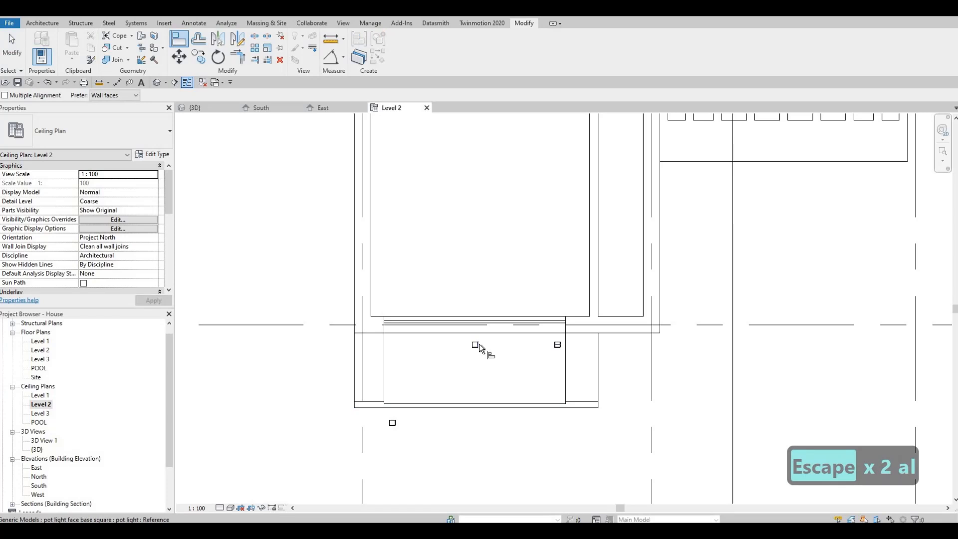
pyautogui.click(399, 428)
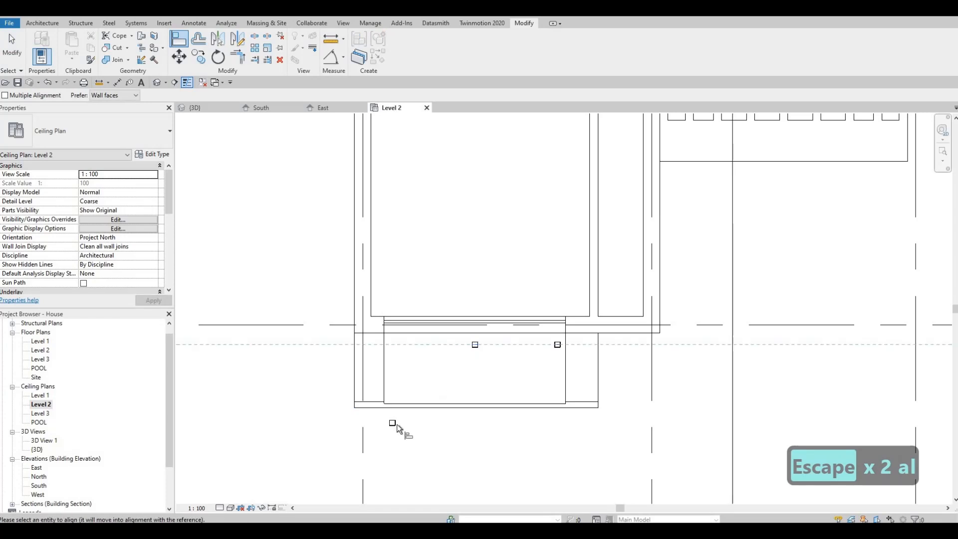
pyautogui.click(373, 410)
pyautogui.press('Escape')
pyautogui.press('Escape')
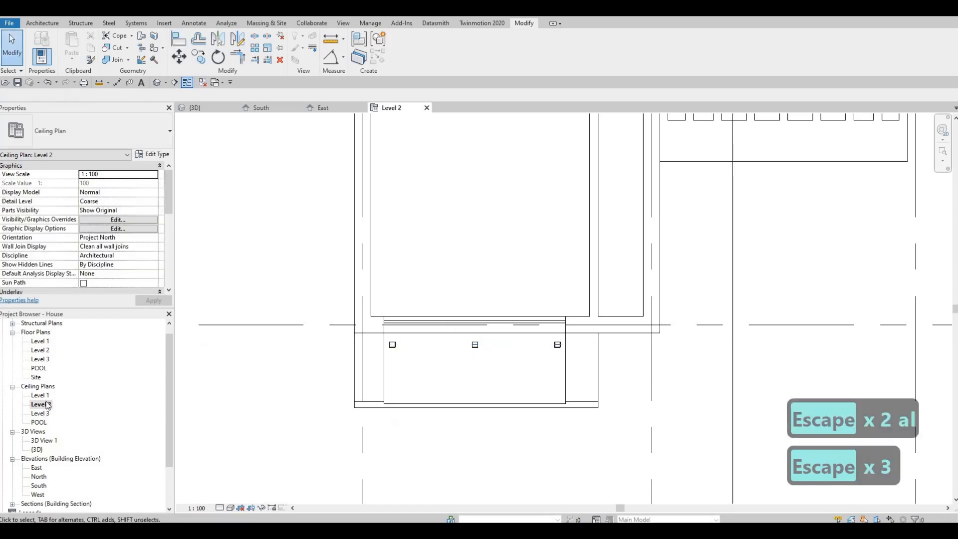
# In the Level 1 ceiling plan, nudge the three pot lights outside the frame towards the house until they sit inside it
pyautogui.doubleClick(42, 396)
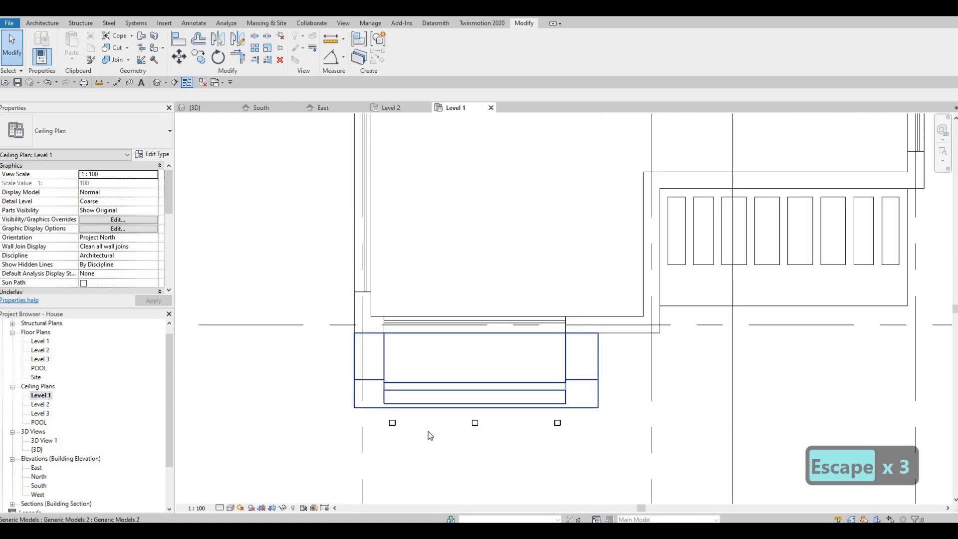
pyautogui.scroll(2, 484, 434)
pyautogui.press('Escape')
pyautogui.press('Escape')
pyautogui.moveTo(267, 392); pyautogui.dragTo(612, 473)
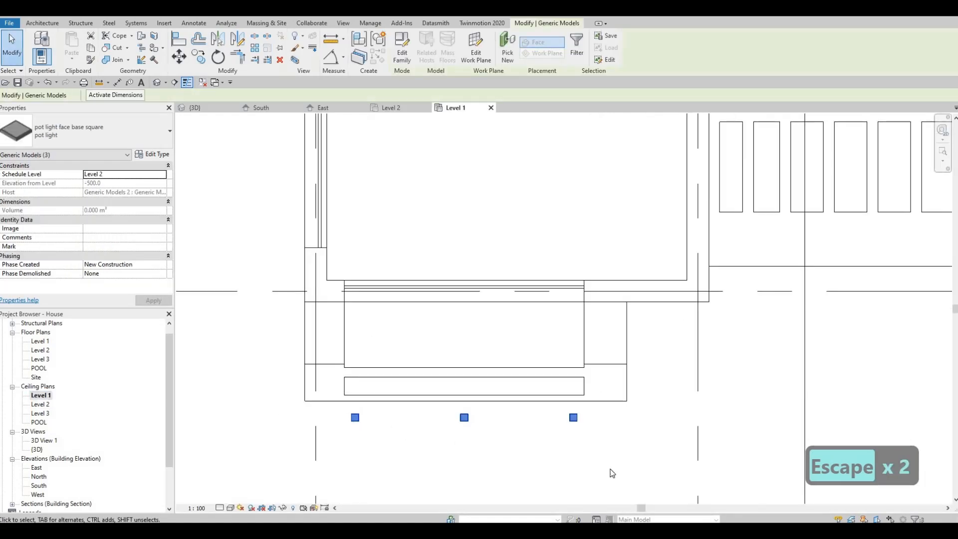
pyautogui.press('Up')
pyautogui.press('Up')
pyautogui.press('Up')
pyautogui.press('Up')
pyautogui.press('Up')
pyautogui.press('Up')
pyautogui.press('Up')
pyautogui.press('Up')
pyautogui.press('Up')
pyautogui.press('Up')
pyautogui.press('Up')
pyautogui.press('Up')
pyautogui.press('Up')
pyautogui.press('Up')
pyautogui.press('Up')
pyautogui.press('Up')
pyautogui.press('Up')
pyautogui.press('Up')
pyautogui.press('Up')
pyautogui.press('Up')
pyautogui.press('Up')
pyautogui.press('Up')
pyautogui.press('Up')
pyautogui.press('Up')
pyautogui.press('Up')
pyautogui.press('Up')
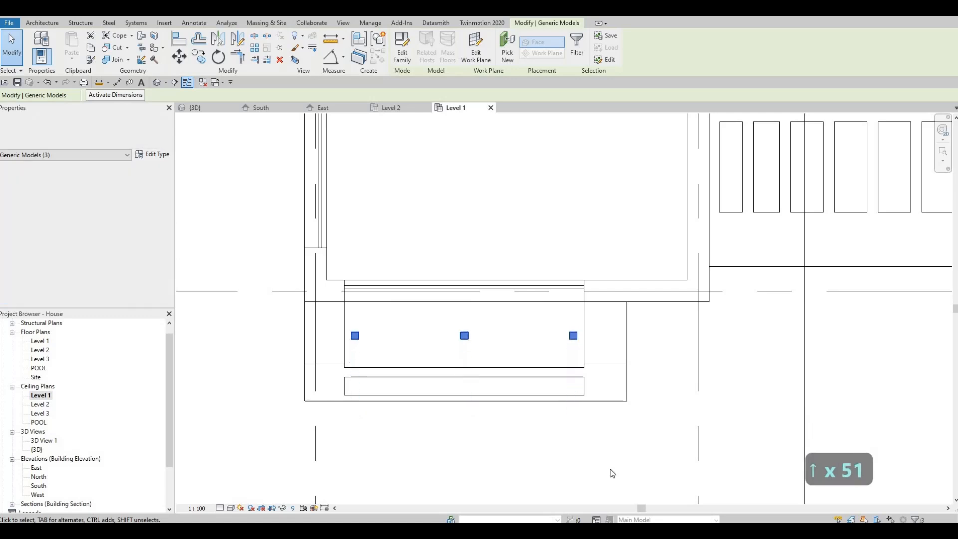
pyautogui.press('Up')
pyautogui.press('Up')
pyautogui.press('Up')
pyautogui.press('Up')
pyautogui.press('Up')
pyautogui.press('Escape')
pyautogui.press('Escape')
# Examine the sloping black frame and the house from the side in the 3D view
pyautogui.click(195, 107)
pyautogui.scroll(-5, 452, 439)
pyautogui.keyDown('shift'); pyautogui.moveTo(453, 439); pyautogui.dragTo(302, 344, button='middle'); pyautogui.keyUp('shift')
pyautogui.scroll(5, 261, 300)
pyautogui.scroll(-6, 302, 344)
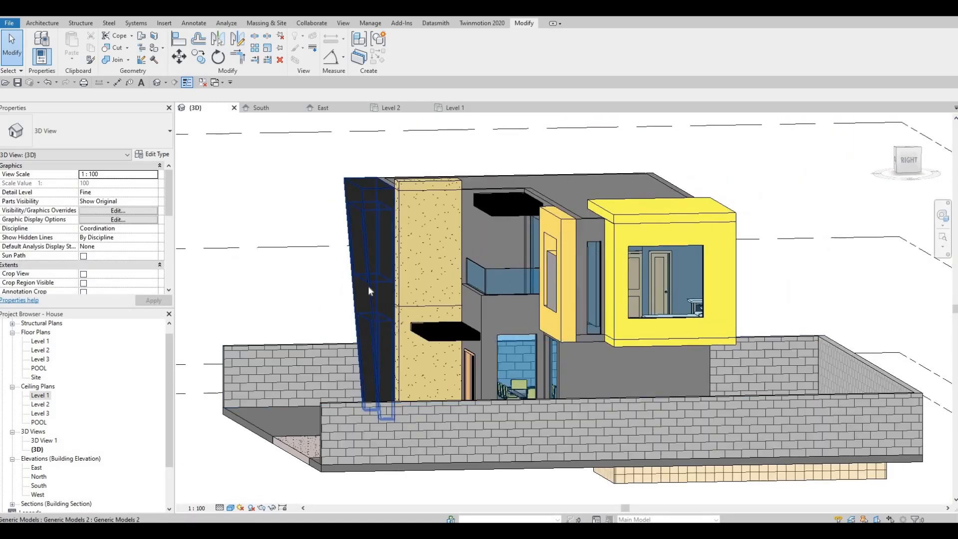
pyautogui.click(372, 333)
pyautogui.press('Escape')
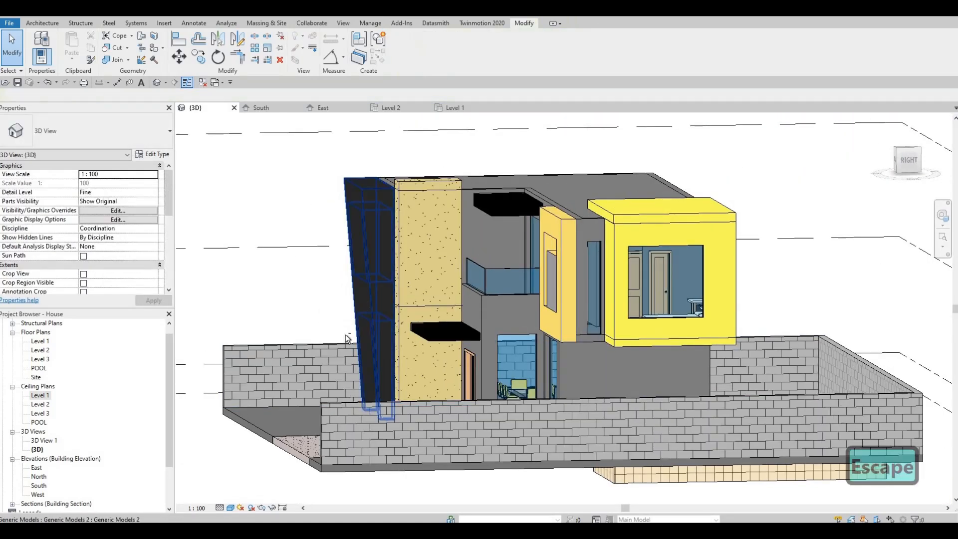
pyautogui.keyDown('shift'); pyautogui.moveTo(339, 327); pyautogui.dragTo(298, 375, button='middle'); pyautogui.keyUp('shift')
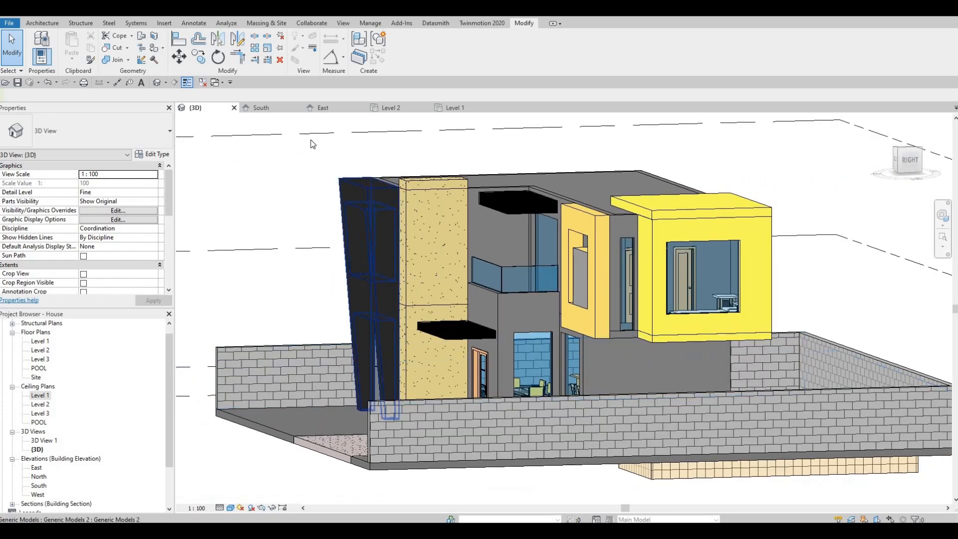
# Edit the black frame's in-place model and open its void extrusion's sketch in the East elevation
pyautogui.click(356, 192)
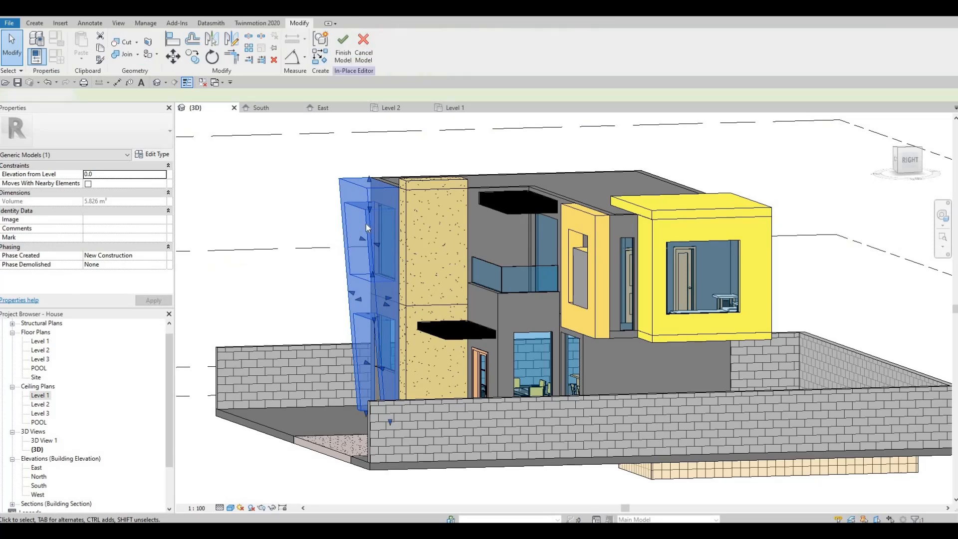
pyautogui.doubleClick(367, 230)
pyautogui.click(339, 277)
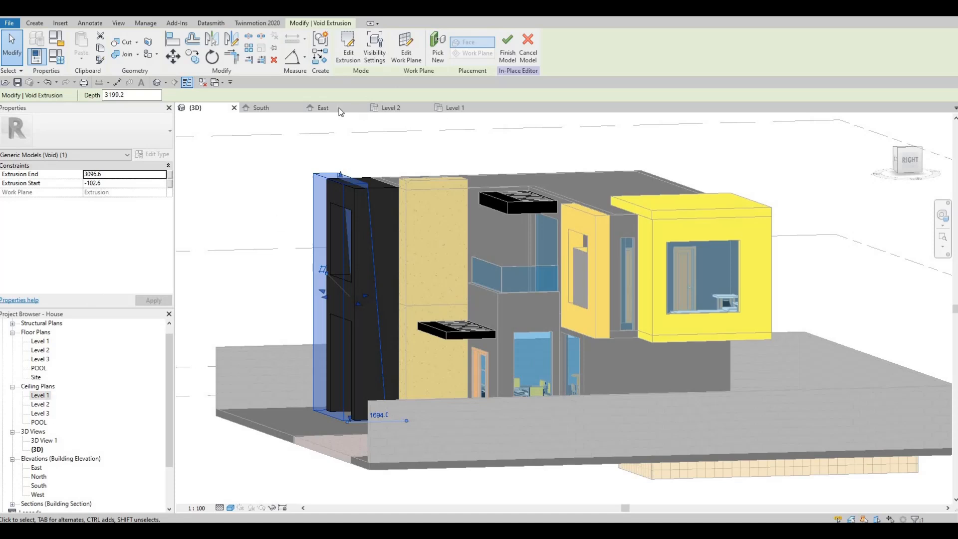
pyautogui.click(323, 108)
pyautogui.scroll(4, 405, 279)
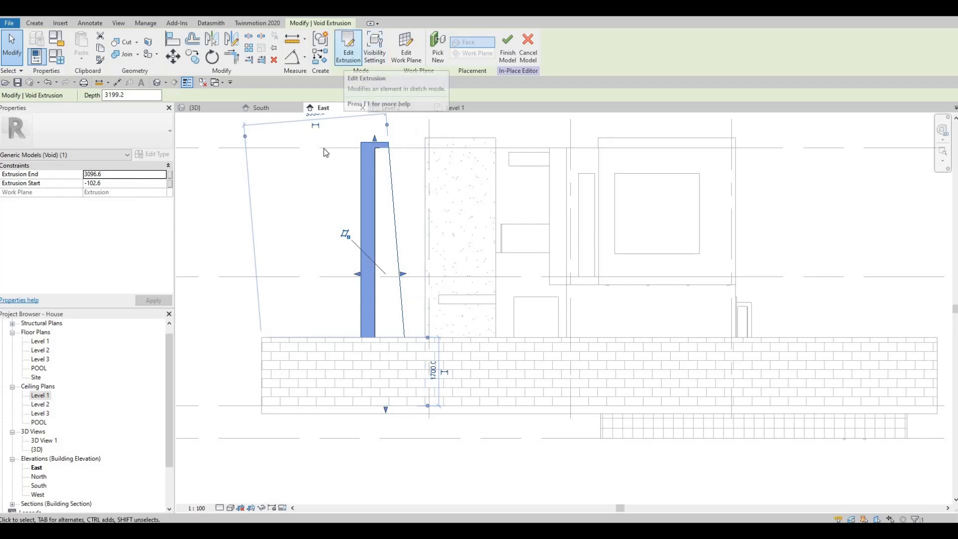
pyautogui.click(343, 60)
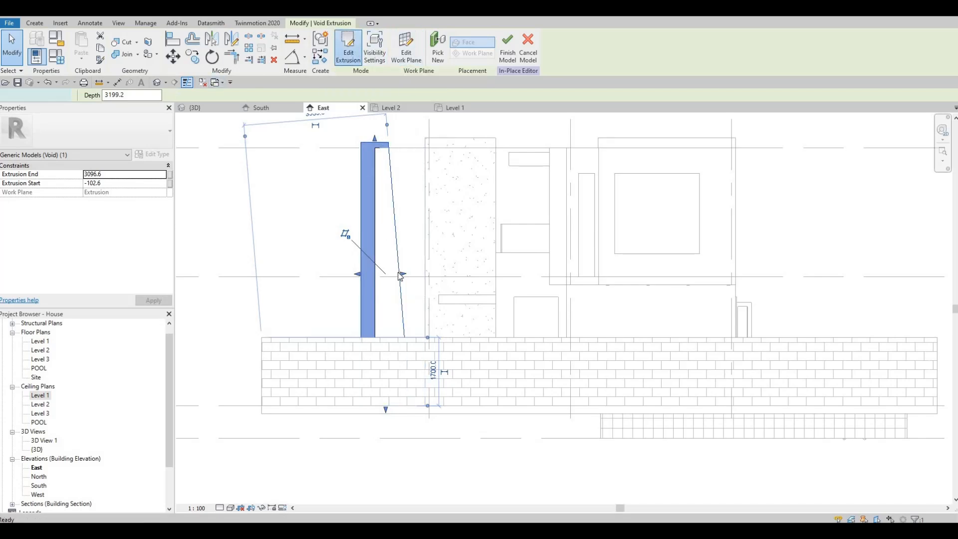
# Move the lower end of the sloping sketch line closer to the house and trim it with the base line
pyautogui.click(411, 404)
pyautogui.scroll(3, 413, 405)
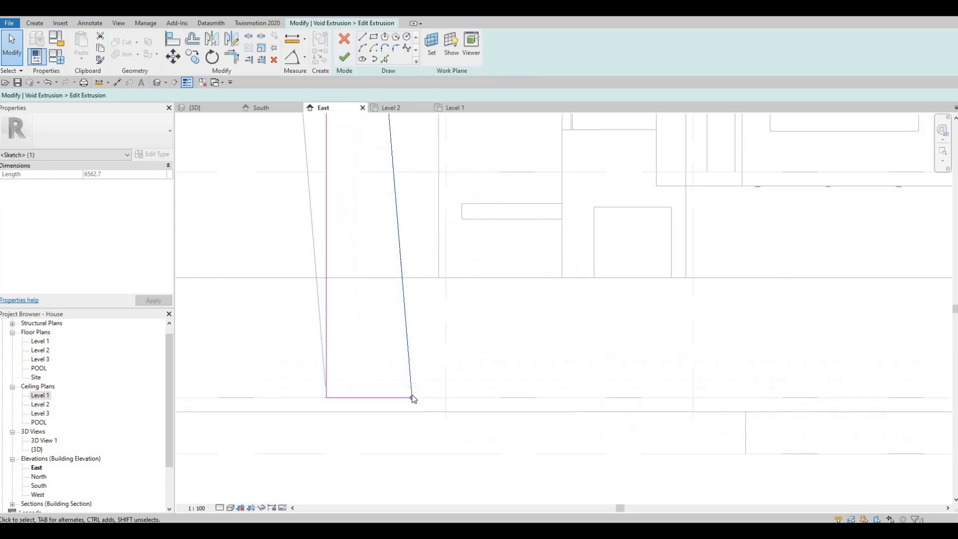
pyautogui.moveTo(427, 396); pyautogui.dragTo(426, 405)
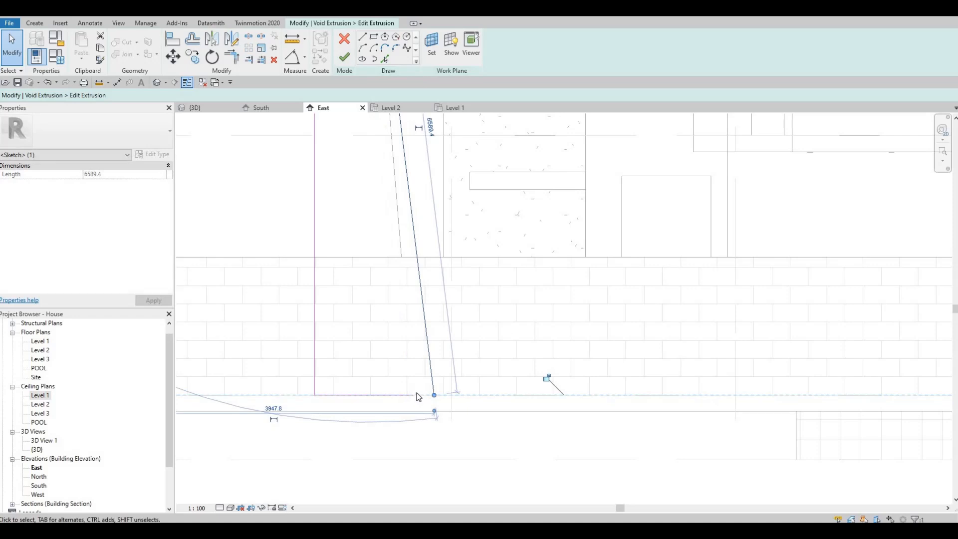
pyautogui.press('Escape')
pyautogui.press('Escape')
pyautogui.press('t')
pyautogui.press('r')
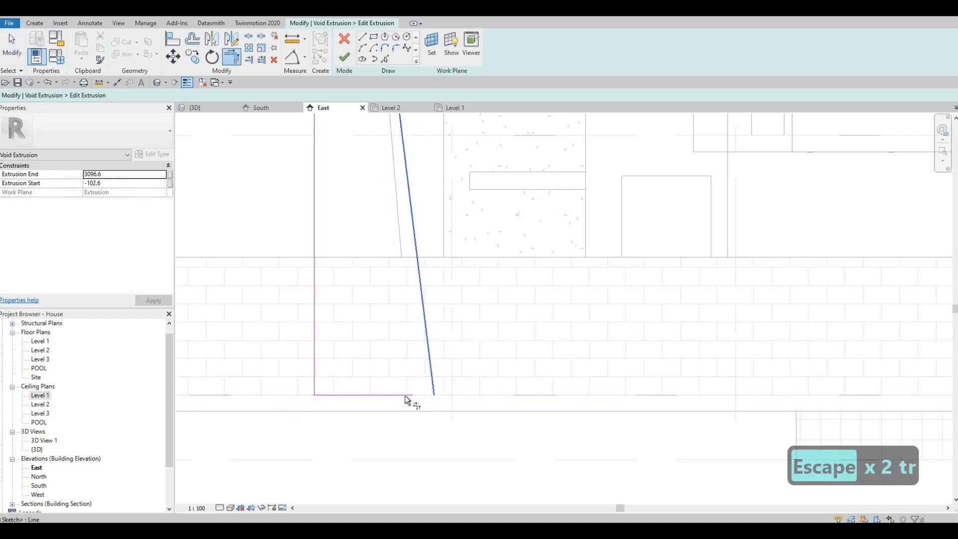
pyautogui.scroll(-3, 389, 379)
pyautogui.press('Escape')
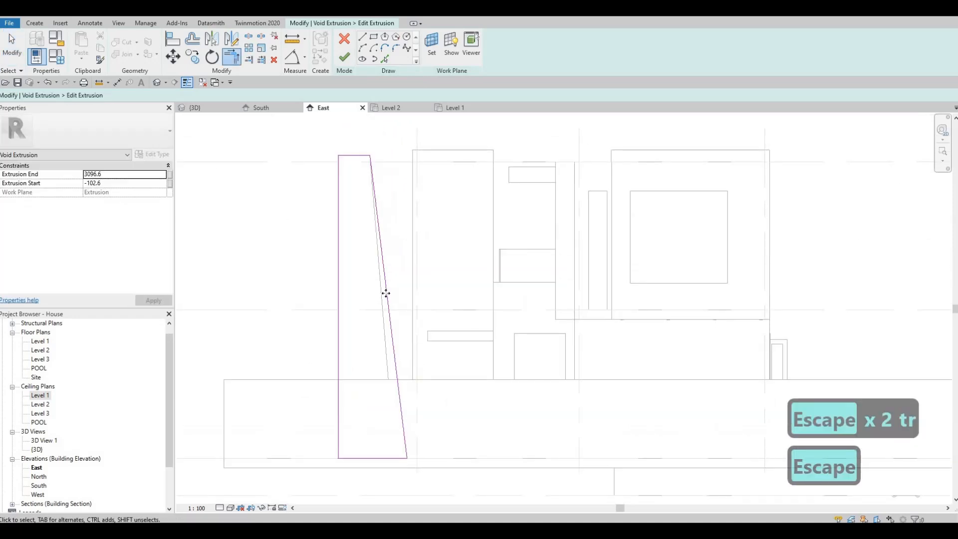
# Move the upper end of the sloping sketch line away from the house and trim it with the top line
pyautogui.click(386, 293)
pyautogui.scroll(2, 393, 292)
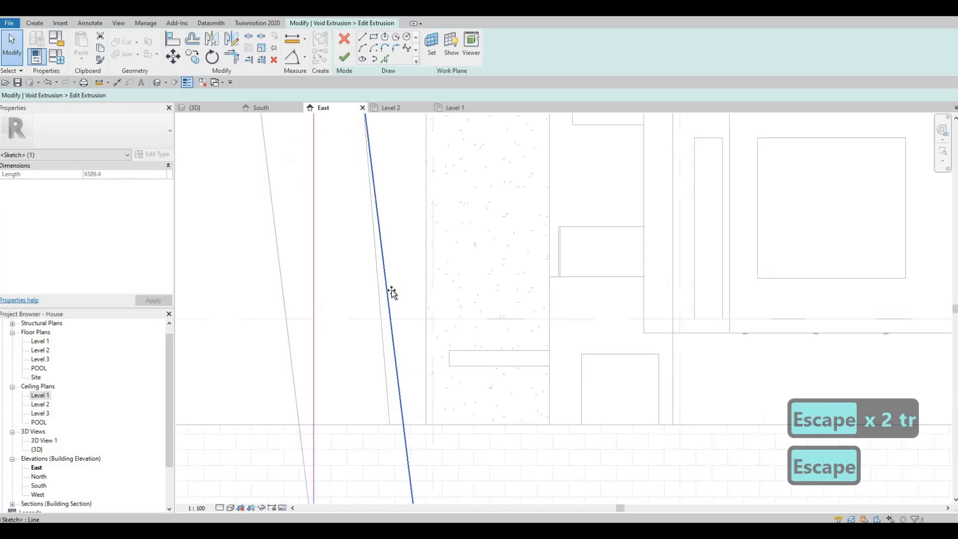
pyautogui.scroll(-2, 378, 280)
pyautogui.scroll(3, 367, 169)
pyautogui.moveTo(363, 179); pyautogui.dragTo(357, 166)
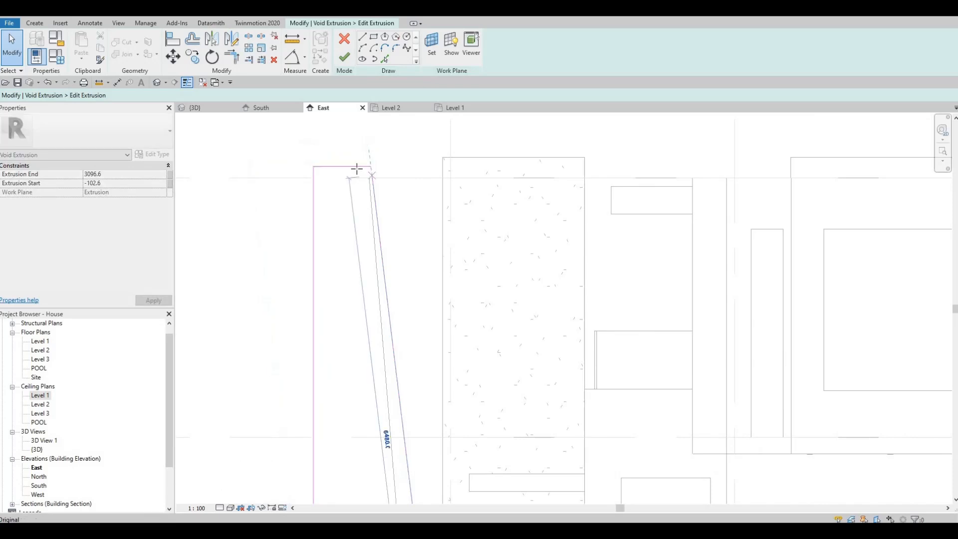
pyautogui.press('Escape')
pyautogui.press('Escape')
pyautogui.press('Escape')
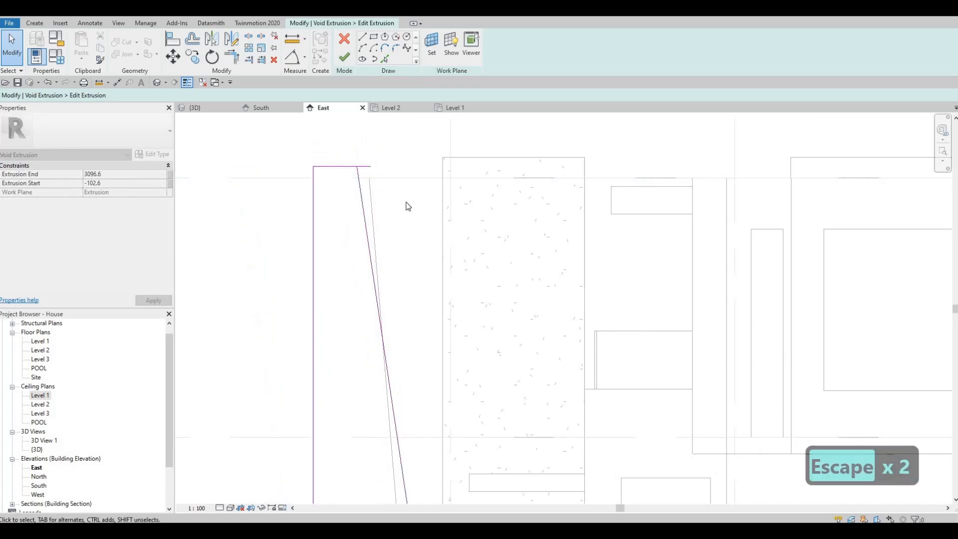
pyautogui.press('t')
pyautogui.press('r')
pyautogui.click(364, 188)
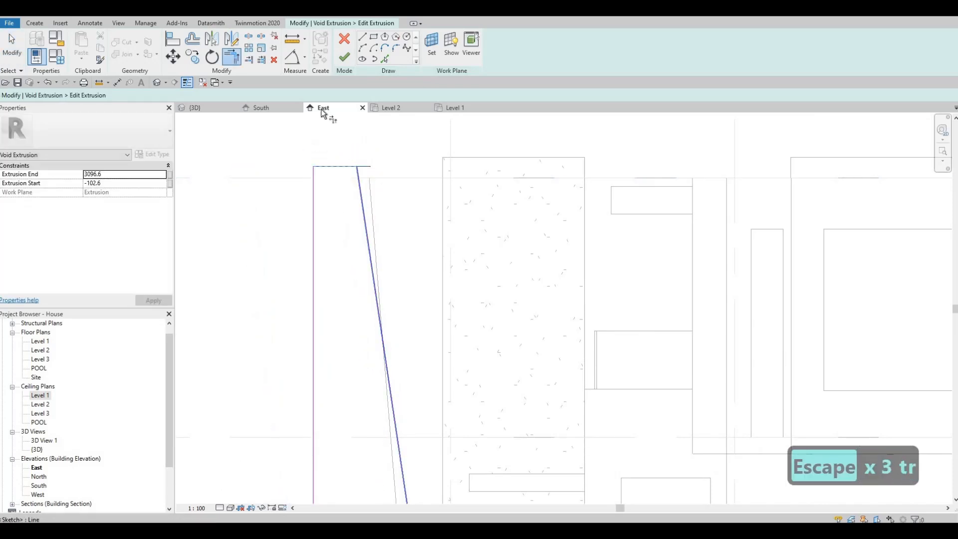
# Finish the void sketch and the in-place model, and inspect the steeper frame face in the 3D view
pyautogui.press('Escape')
pyautogui.press('Escape')
pyautogui.click(345, 57)
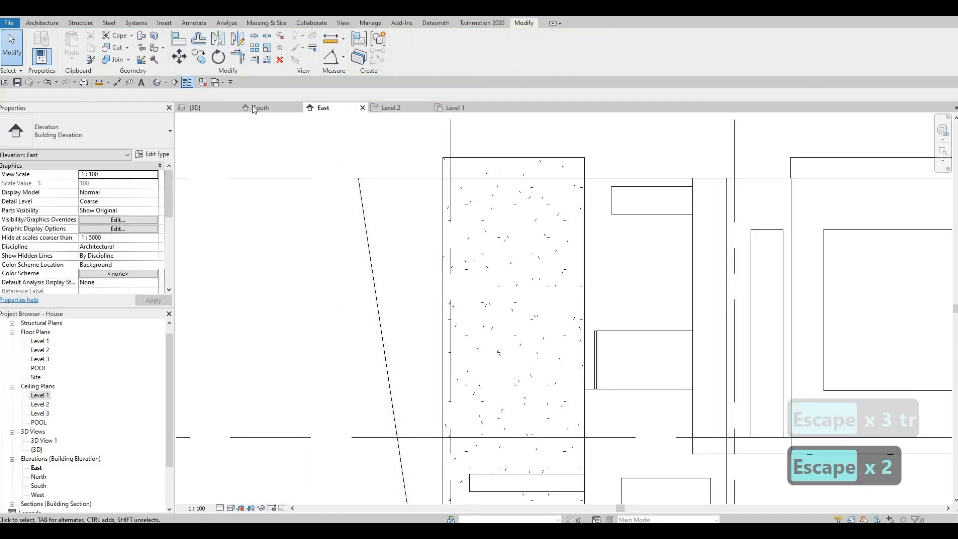
pyautogui.click(196, 108)
pyautogui.press('Escape')
pyautogui.keyDown('shift'); pyautogui.moveTo(375, 250); pyautogui.dragTo(360, 209, button='middle'); pyautogui.keyUp('shift')
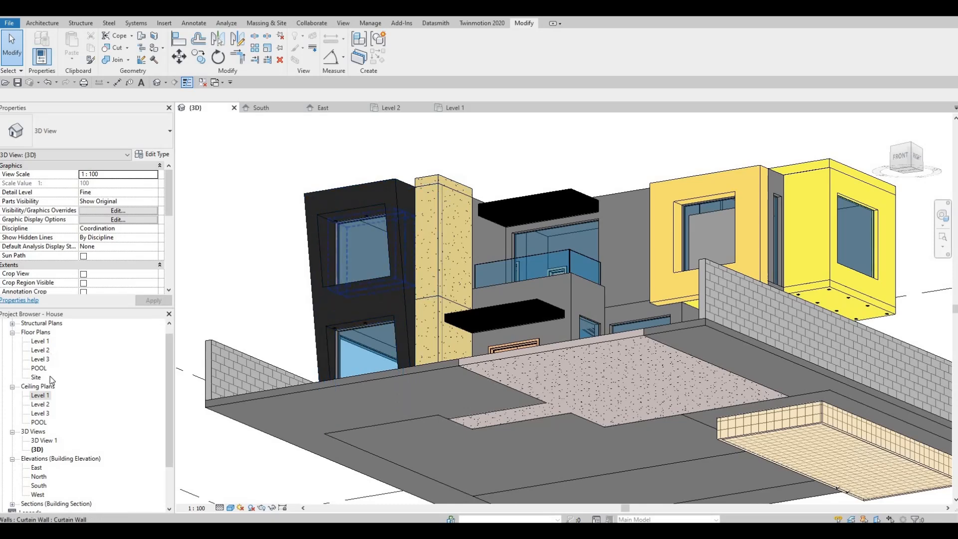
# In the Level 2 ceiling plan, move the three pot lights away from the wall to the middle of the frame's depth
pyautogui.doubleClick(42, 405)
pyautogui.moveTo(567, 356); pyautogui.dragTo(277, 298)
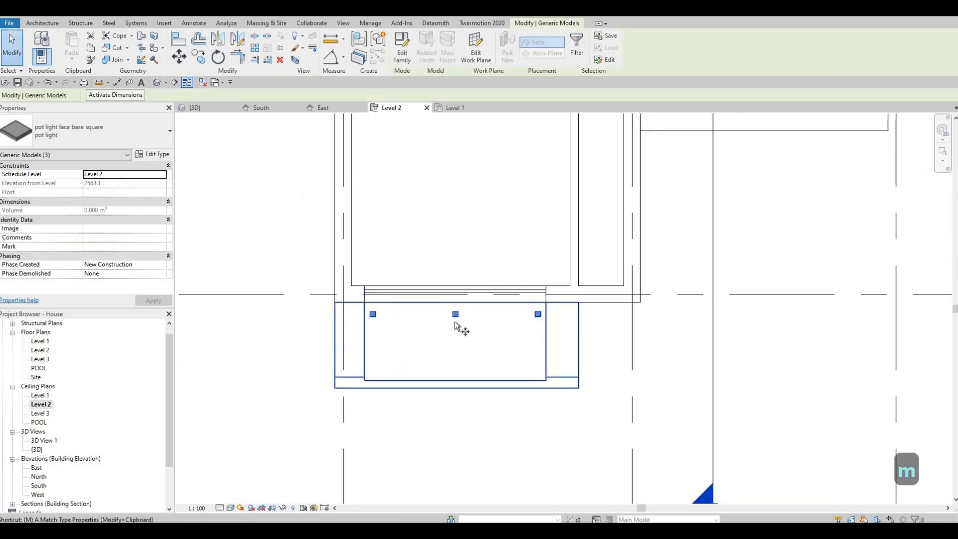
pyautogui.press('v')
pyautogui.click(455, 317)
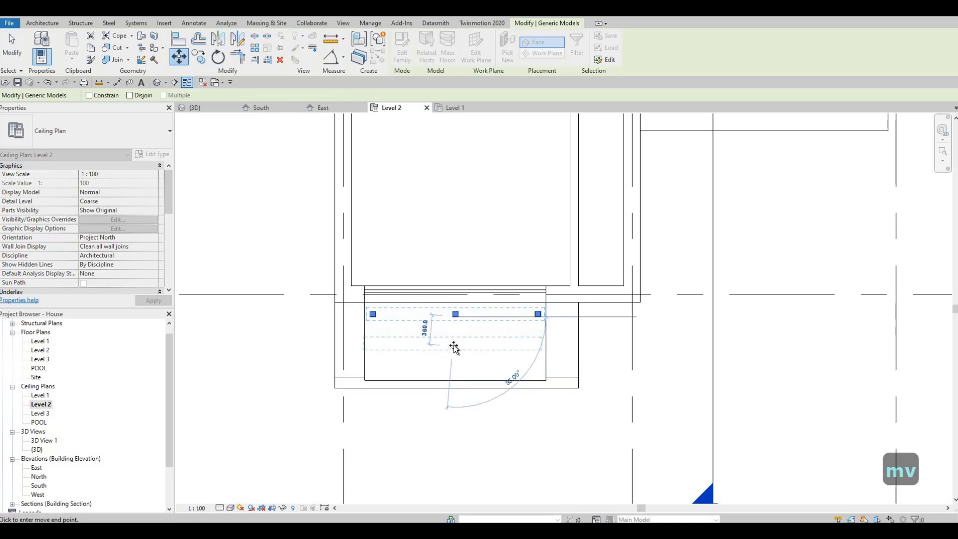
pyautogui.press('Escape')
pyautogui.press('Escape')
pyautogui.press('Escape')
pyautogui.press('Escape')
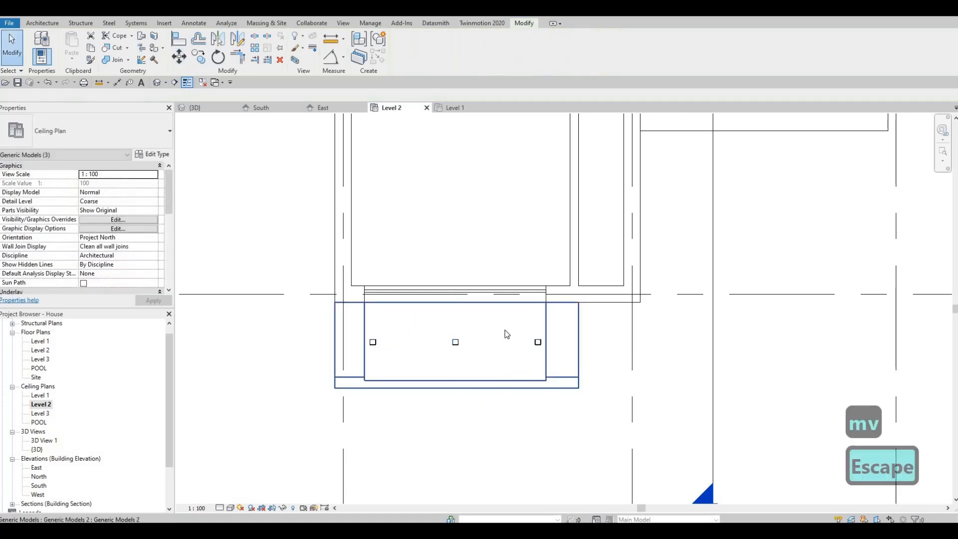
# Nudge the row of three Level 2 pot lights slightly back towards the wall
pyautogui.moveTo(295, 320); pyautogui.dragTo(579, 362)
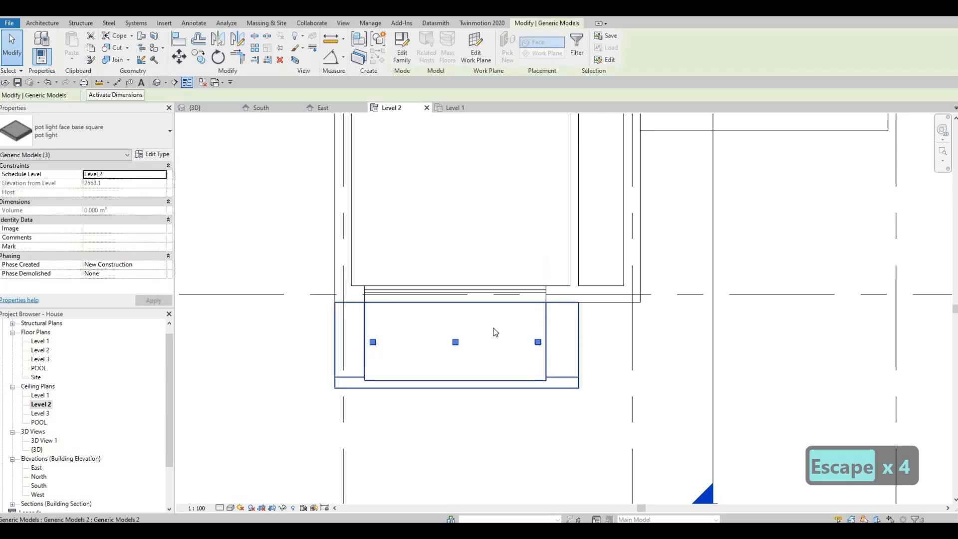
pyautogui.press('Up')
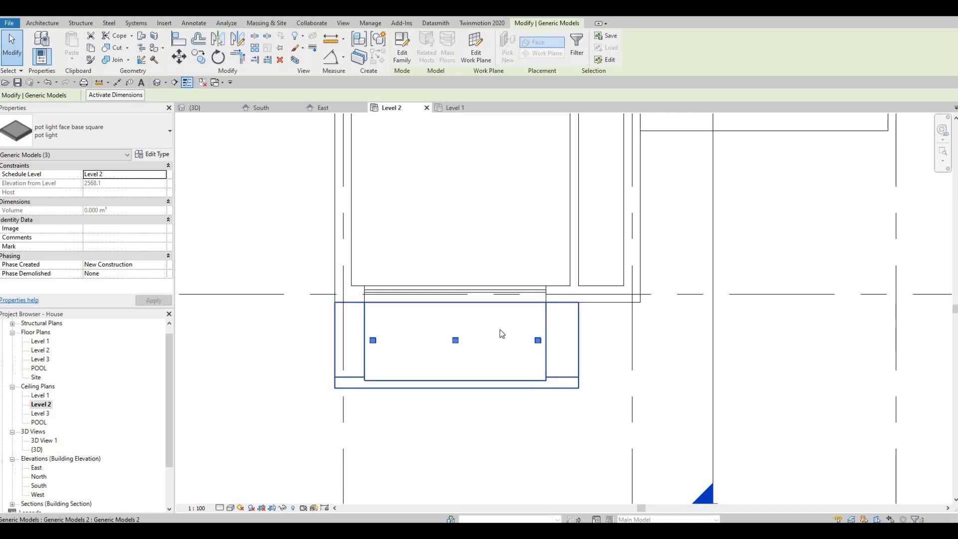
pyautogui.press('Escape')
pyautogui.press('Escape')
# Examine the front facade in the 3D view, including the canopies above the balcony and the entrance door
pyautogui.scroll(-4, 556, 335)
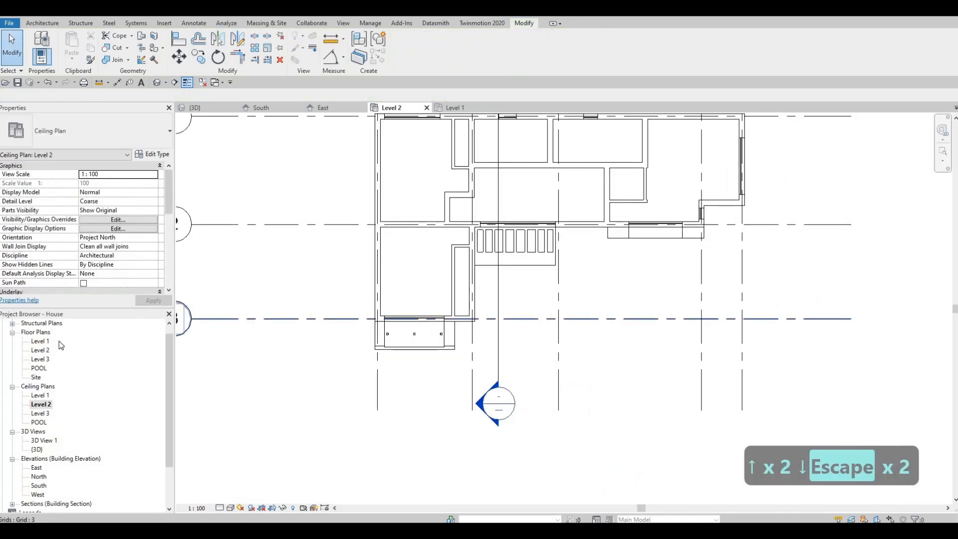
pyautogui.click(195, 107)
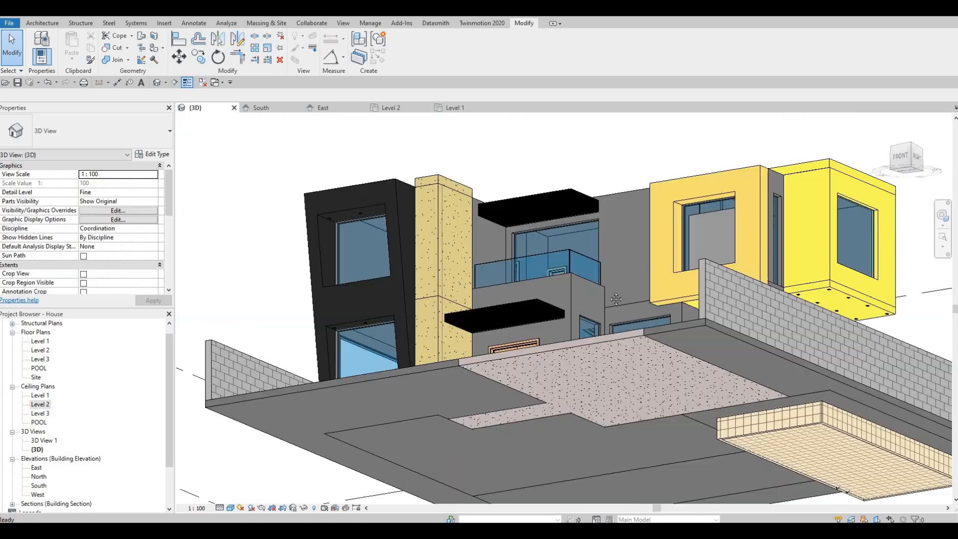
pyautogui.keyDown('shift'); pyautogui.moveTo(555, 331); pyautogui.dragTo(508, 181, button='middle'); pyautogui.keyUp('shift')
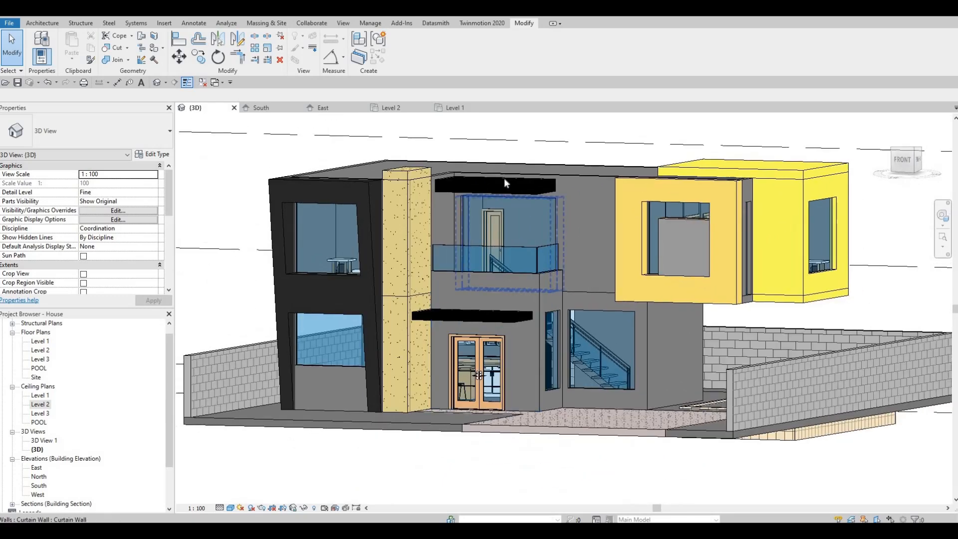
pyautogui.click(490, 190)
pyautogui.scroll(3, 490, 193)
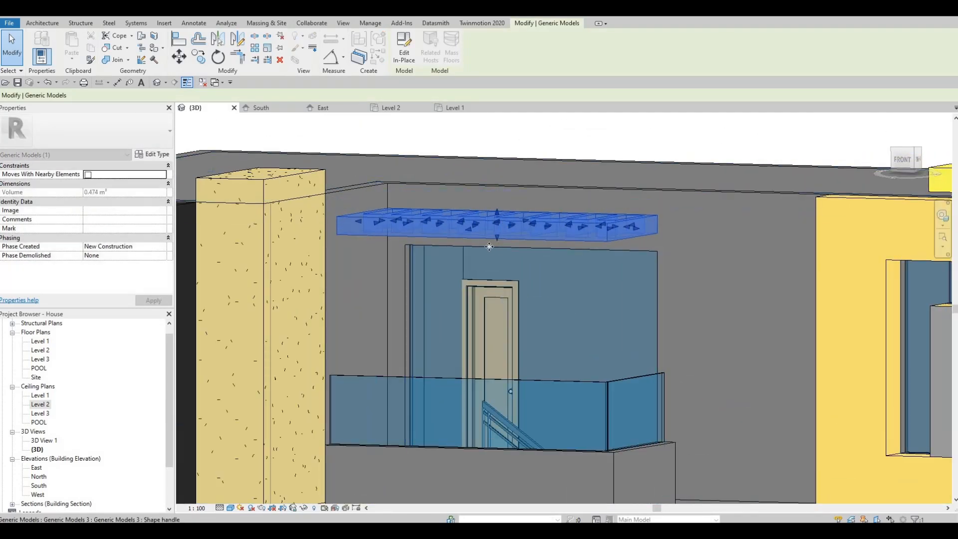
pyautogui.scroll(-4, 468, 390)
pyautogui.press('Escape')
pyautogui.keyDown('shift'); pyautogui.moveTo(464, 381); pyautogui.dragTo(454, 382, button='middle'); pyautogui.keyUp('shift')
pyautogui.click(453, 382)
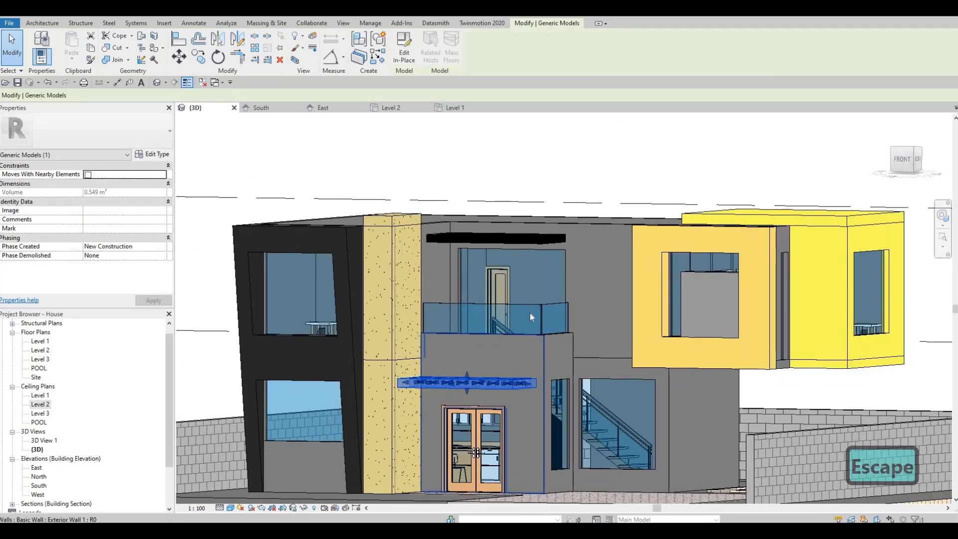
pyautogui.press('Escape')
pyautogui.keyDown('shift'); pyautogui.moveTo(520, 387); pyautogui.dragTo(450, 284, button='middle'); pyautogui.keyUp('shift')
pyautogui.keyDown('shift'); pyautogui.moveTo(517, 352); pyautogui.dragTo(412, 344, button='middle'); pyautogui.keyUp('shift')
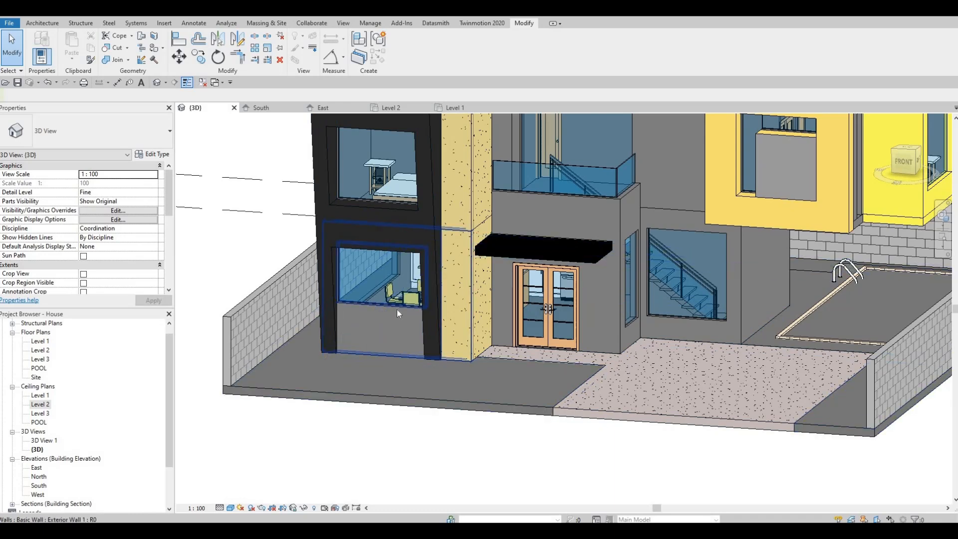
# Stretch the ground-floor curtain wall window inside the black frame downwards, closer to the floor
pyautogui.click(380, 311)
pyautogui.moveTo(381, 318); pyautogui.dragTo(377, 346)
pyautogui.press('Escape')
pyautogui.press('Escape')
pyautogui.keyDown('shift'); pyautogui.moveTo(430, 333); pyautogui.dragTo(351, 344, button='middle'); pyautogui.keyUp('shift')
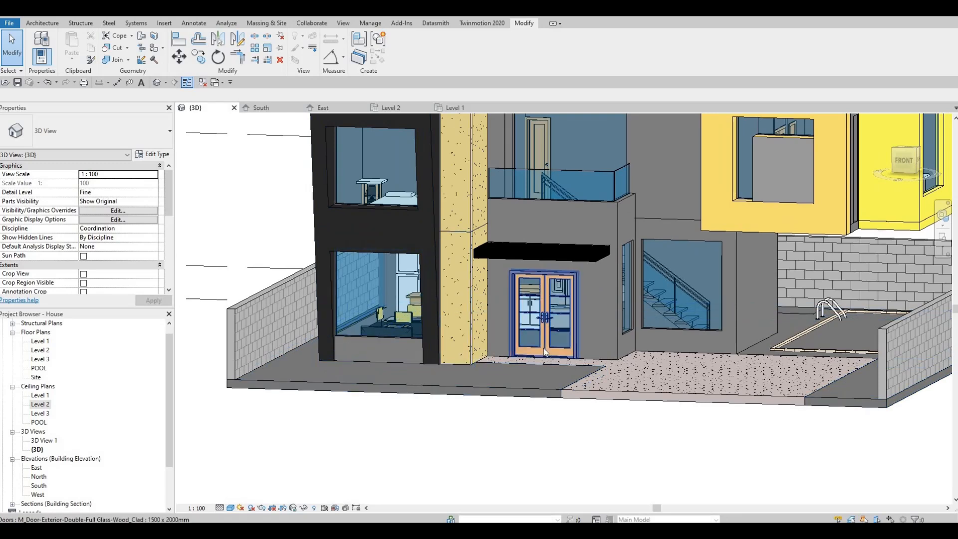
# Align the bottom edge of the ground-floor window in the black frame with the bottom edge of the stair window
pyautogui.press('Escape')
pyautogui.press('Escape')
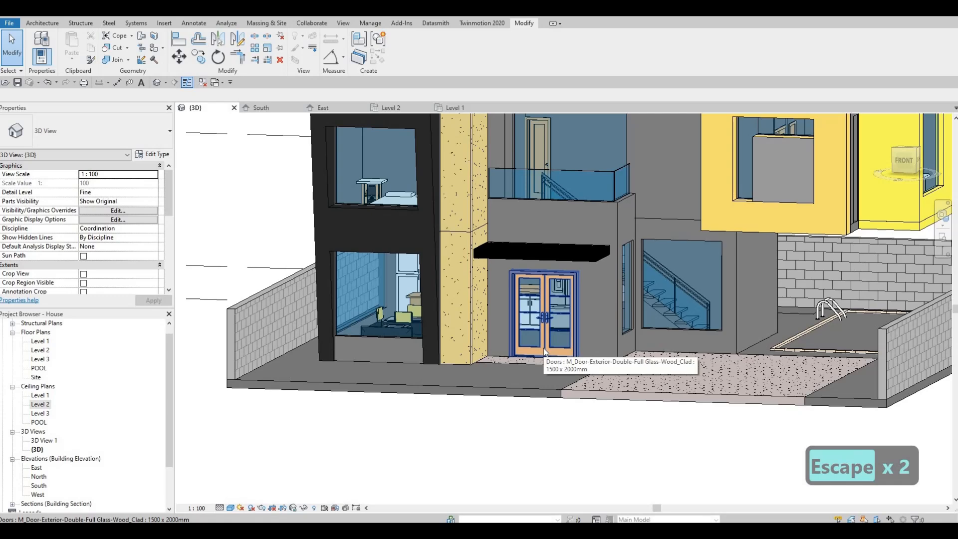
pyautogui.press('a')
pyautogui.press('l')
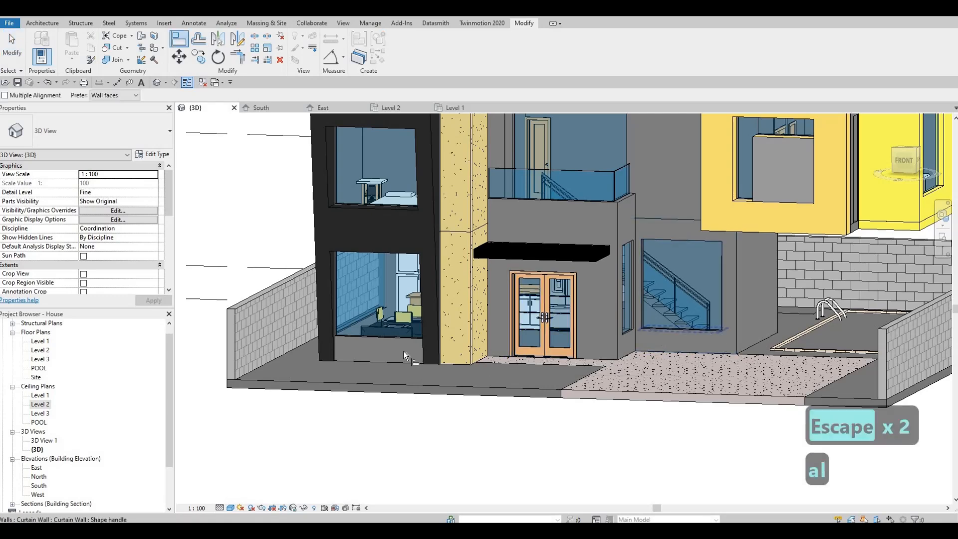
pyautogui.press('Escape')
pyautogui.press('Escape')
pyautogui.keyDown('shift'); pyautogui.moveTo(679, 368); pyautogui.dragTo(674, 356, button='middle'); pyautogui.keyUp('shift')
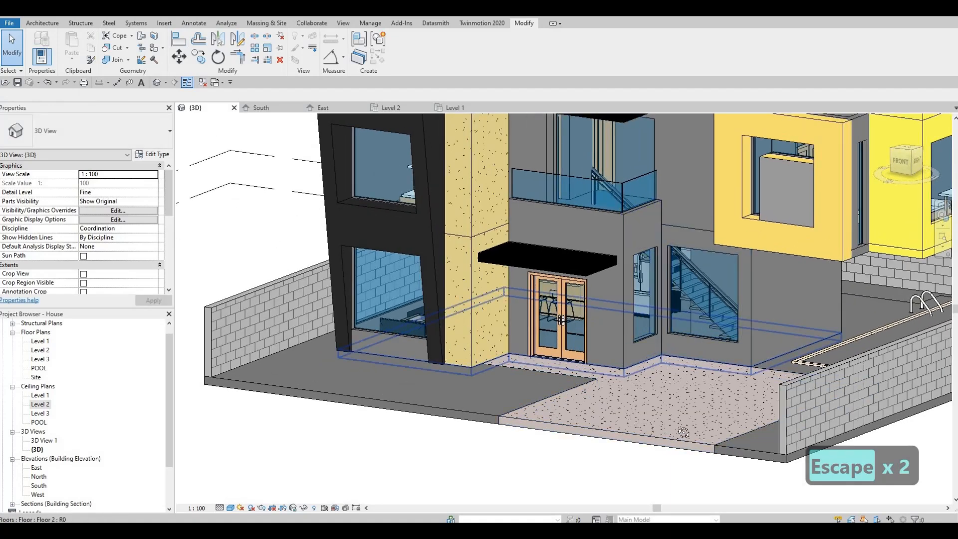
# Examine the front facade and the paved area before the entrance and stair window in the 3D view
pyautogui.scroll(-2, 661, 353)
pyautogui.keyDown('shift'); pyautogui.moveTo(661, 352); pyautogui.dragTo(645, 361, button='middle'); pyautogui.keyUp('shift')
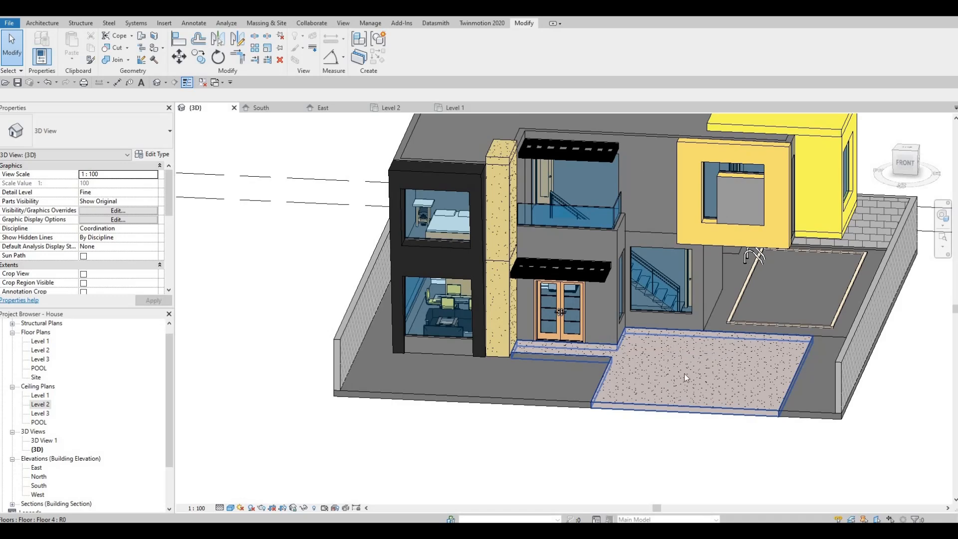
pyautogui.scroll(3, 643, 355)
pyautogui.keyDown('shift'); pyautogui.moveTo(709, 379); pyautogui.dragTo(639, 327, button='middle'); pyautogui.keyUp('shift')
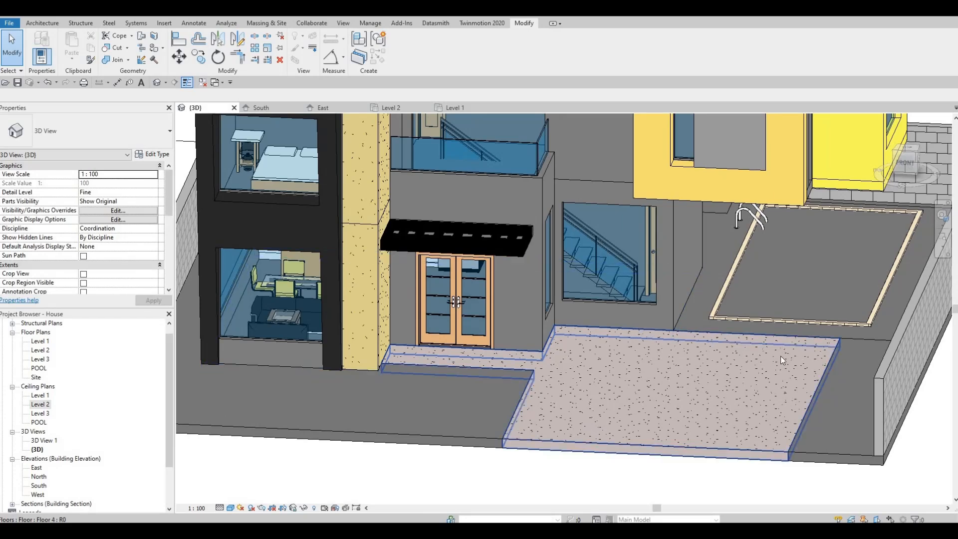
pyautogui.scroll(-6, 675, 347)
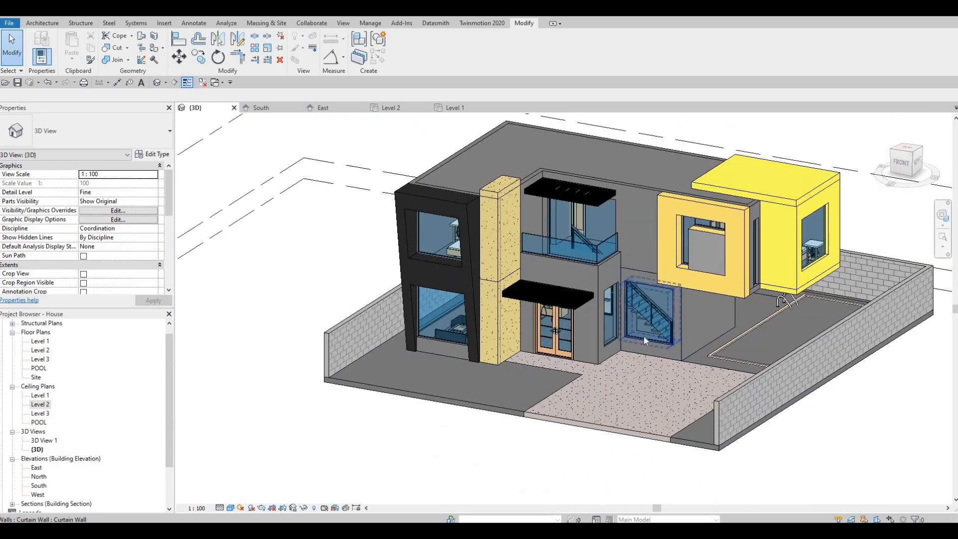
pyautogui.moveTo(636, 345); pyautogui.dragTo(587, 343, button='middle')
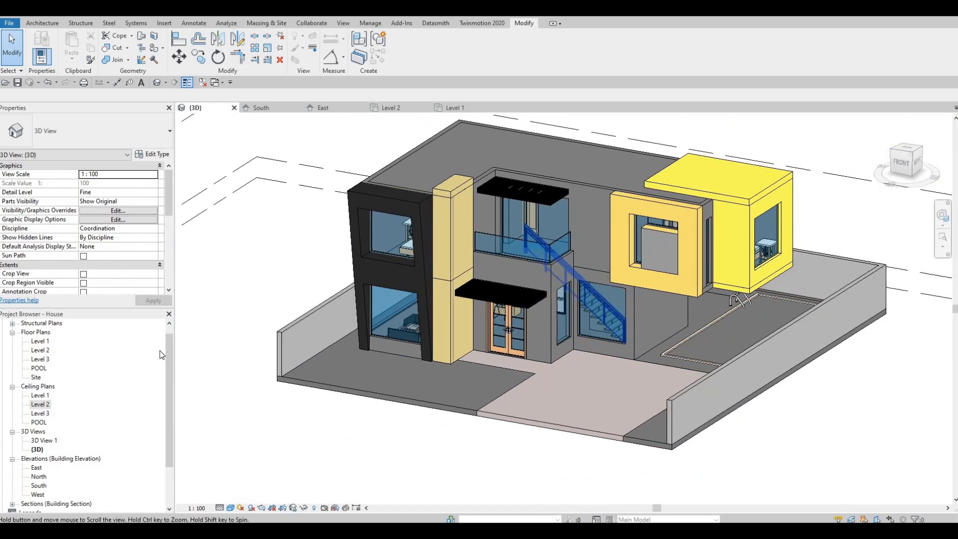
# Open the Level 1 floor plan at the entrance and create an in-place Generic Models component with the default name
pyautogui.doubleClick(39, 343)
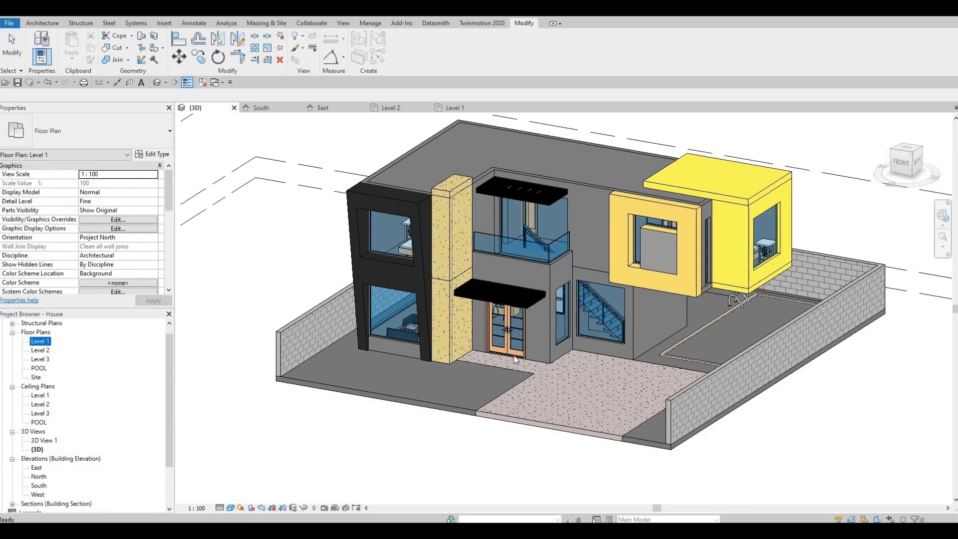
pyautogui.scroll(10, 546, 304)
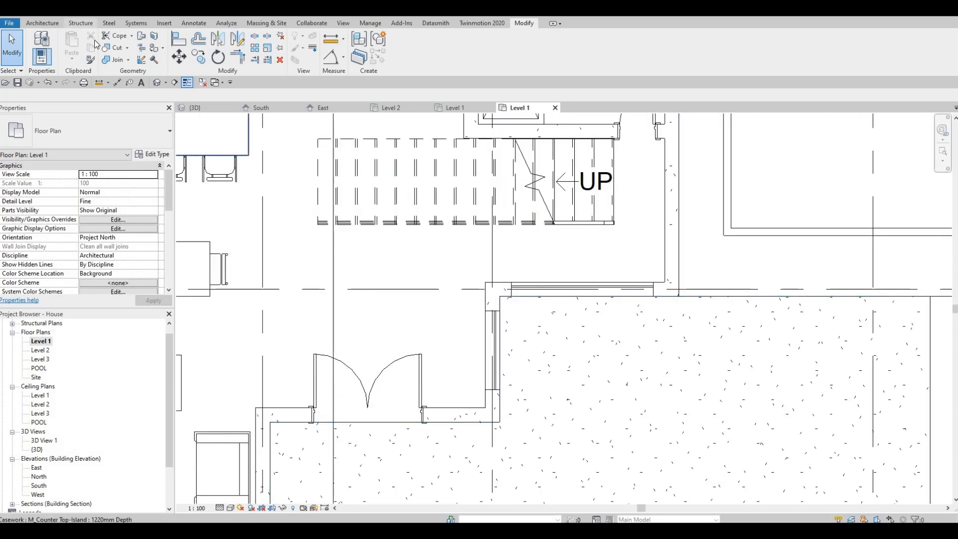
pyautogui.click(55, 28)
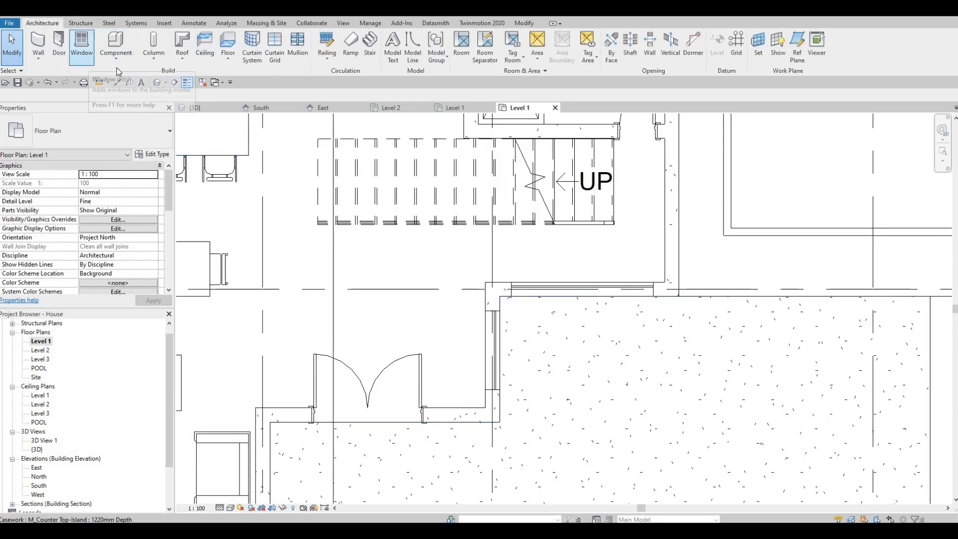
pyautogui.click(116, 54)
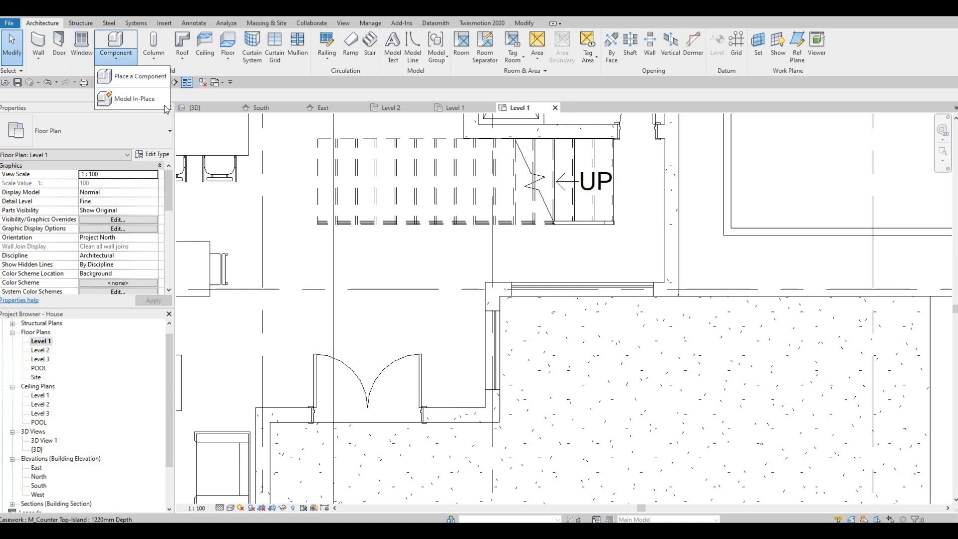
pyautogui.click(125, 99)
pyautogui.scroll(-3, 554, 229)
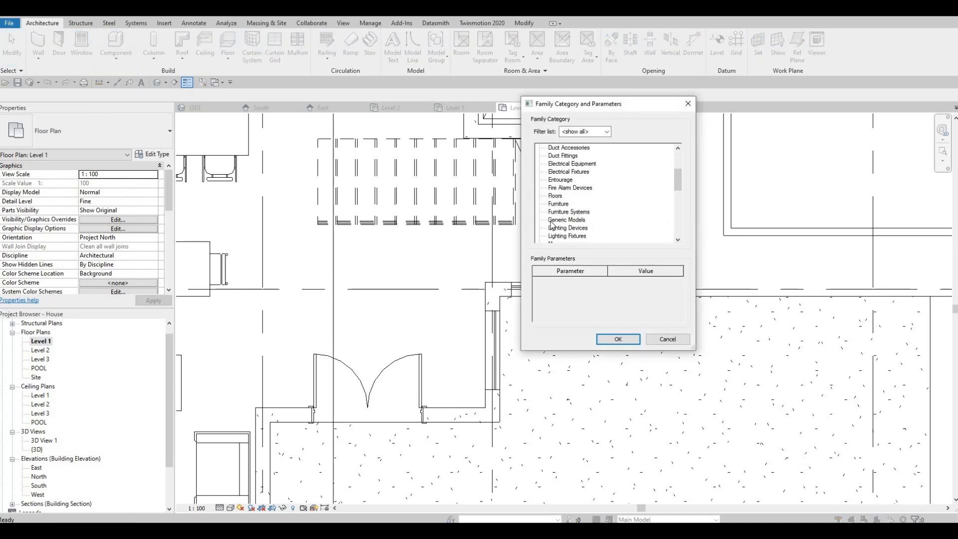
pyautogui.click(603, 340)
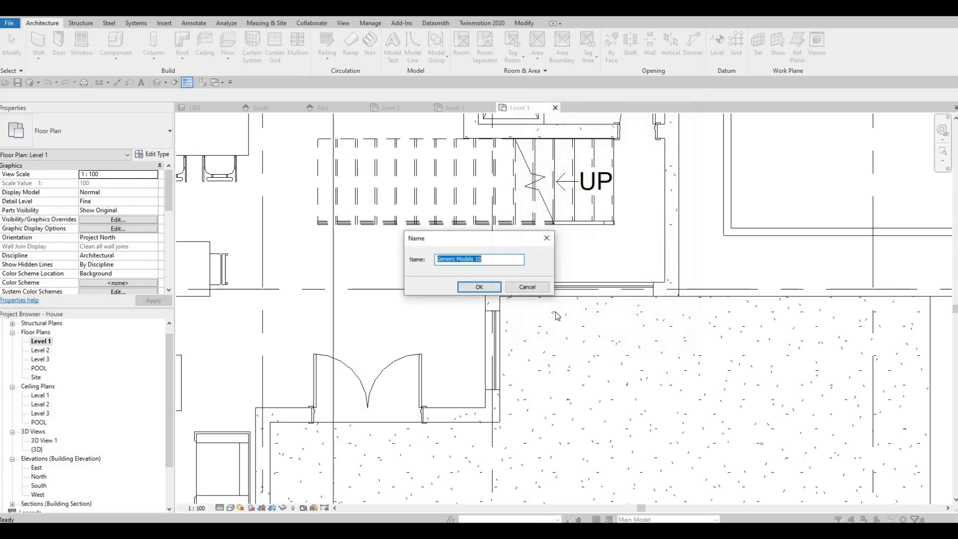
pyautogui.click(490, 288)
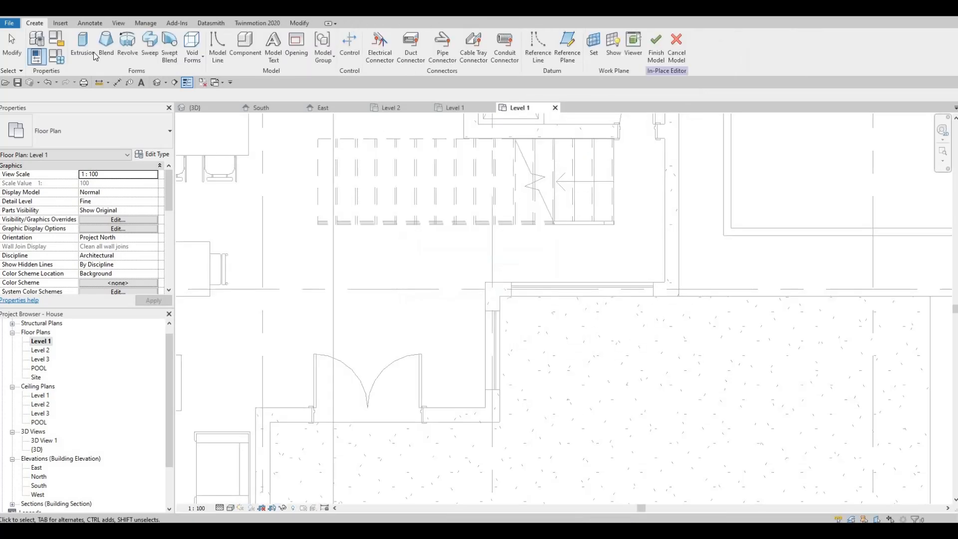
# Start an extrusion and assign it the Concrete, C55/67 material
pyautogui.click(82, 45)
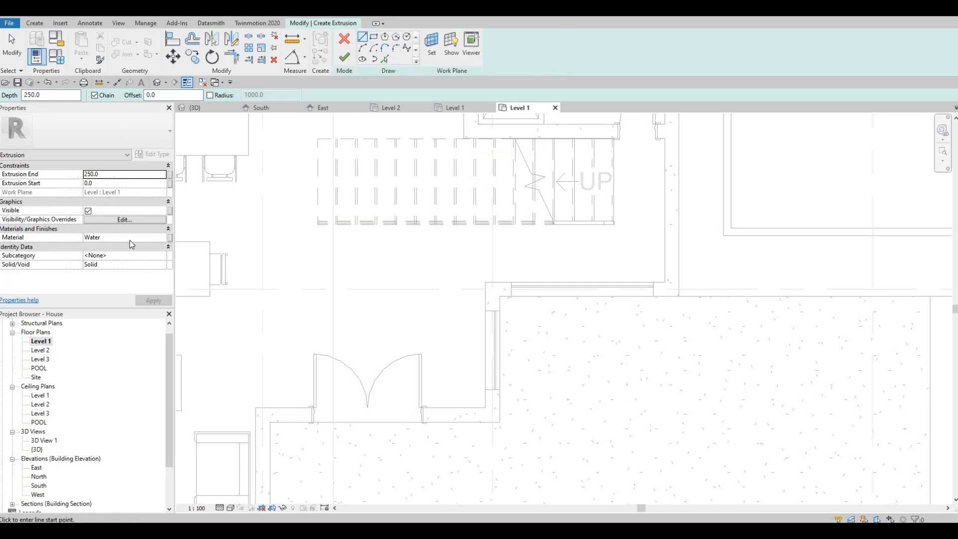
pyautogui.click(163, 238)
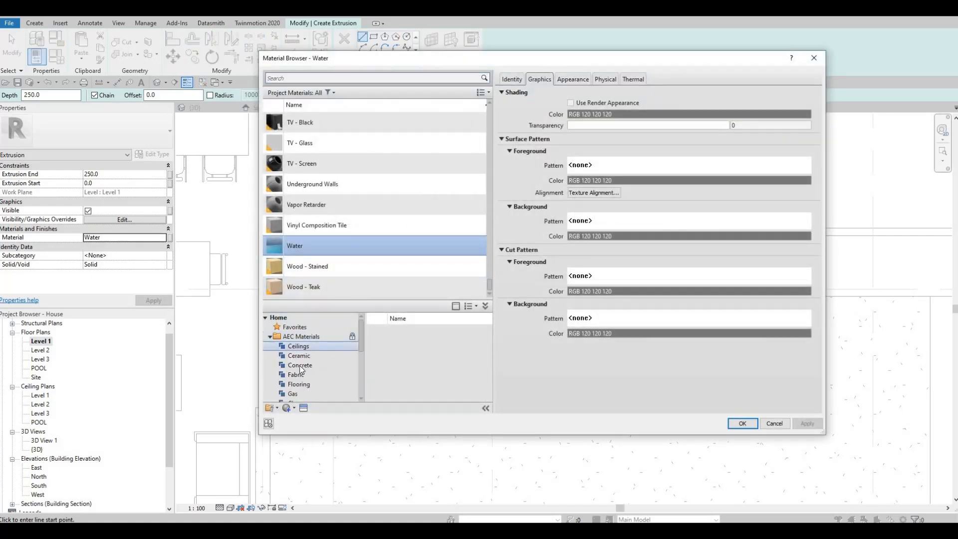
pyautogui.scroll(-3, 472, 374)
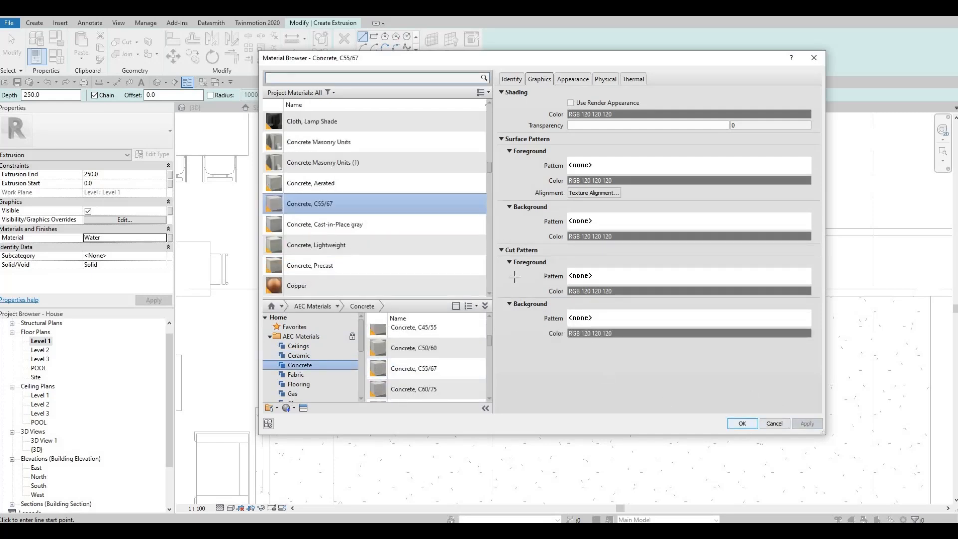
pyautogui.press('Return')
# Sketch a 2500 by 500 mm rectangle along the outer face of the stair window wall
pyautogui.press('r')
pyautogui.press('c')
pyautogui.click(500, 296)
pyautogui.scroll(3, 499, 302)
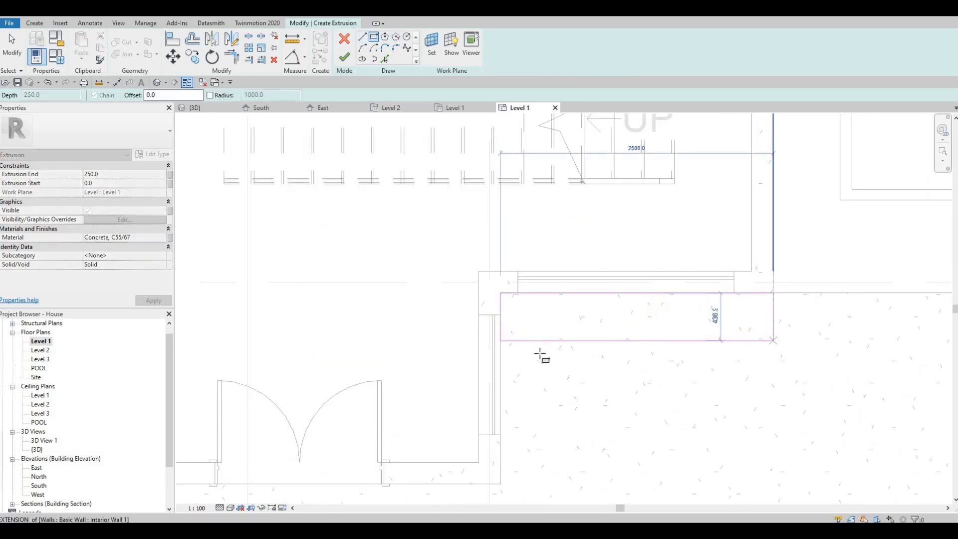
pyautogui.press('Escape')
pyautogui.press('Escape')
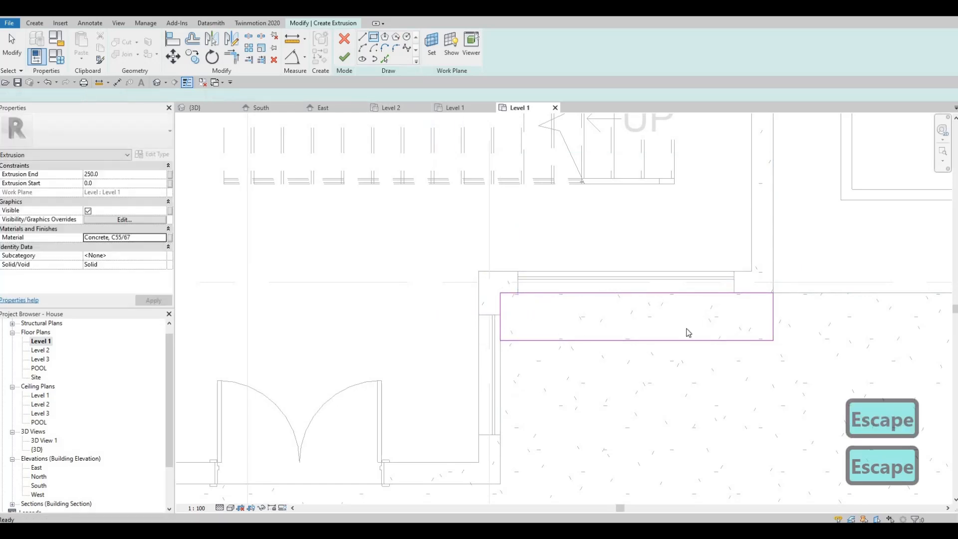
pyautogui.click(638, 340)
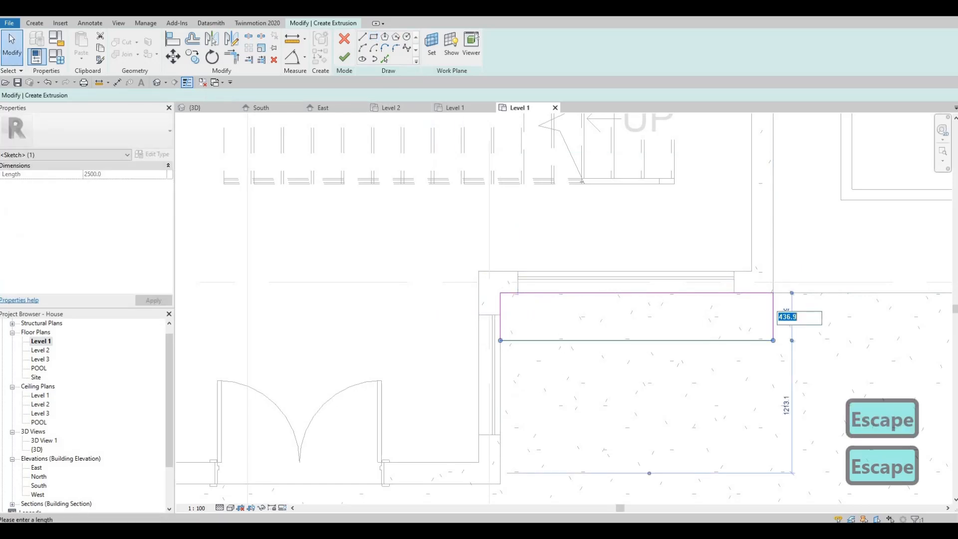
pyautogui.write('500')
pyautogui.press('Return')
pyautogui.press('Escape')
pyautogui.press('Escape')
pyautogui.press('Escape')
# Sketch a second rectangle about 560 mm long at the outer wall corner near the entrance door and set its width to 500 mm
pyautogui.click(374, 37)
pyautogui.click(501, 484)
pyautogui.press('Escape')
pyautogui.press('Escape')
pyautogui.click(547, 453)
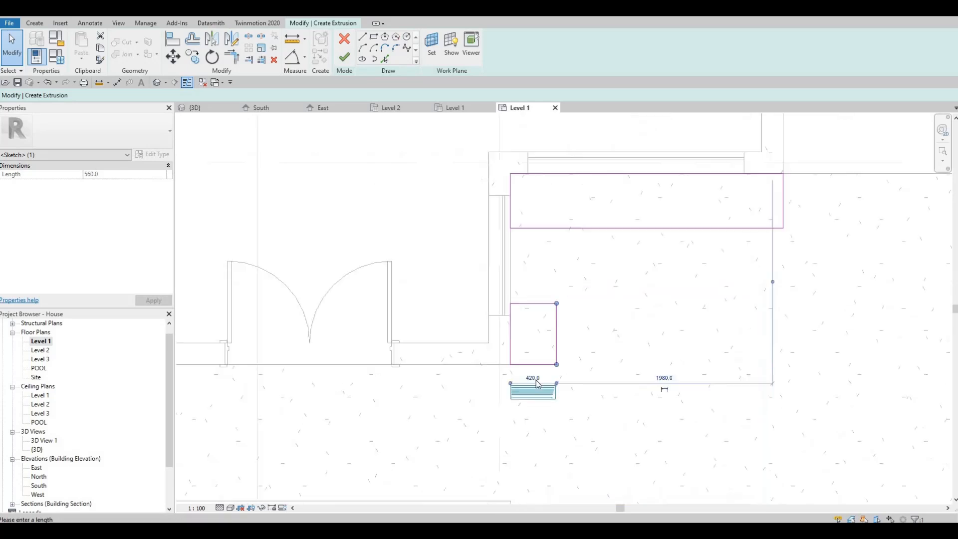
pyautogui.moveTo(530, 483); pyautogui.dragTo(540, 363, button='middle')
pyautogui.press('Escape')
pyautogui.press('Escape')
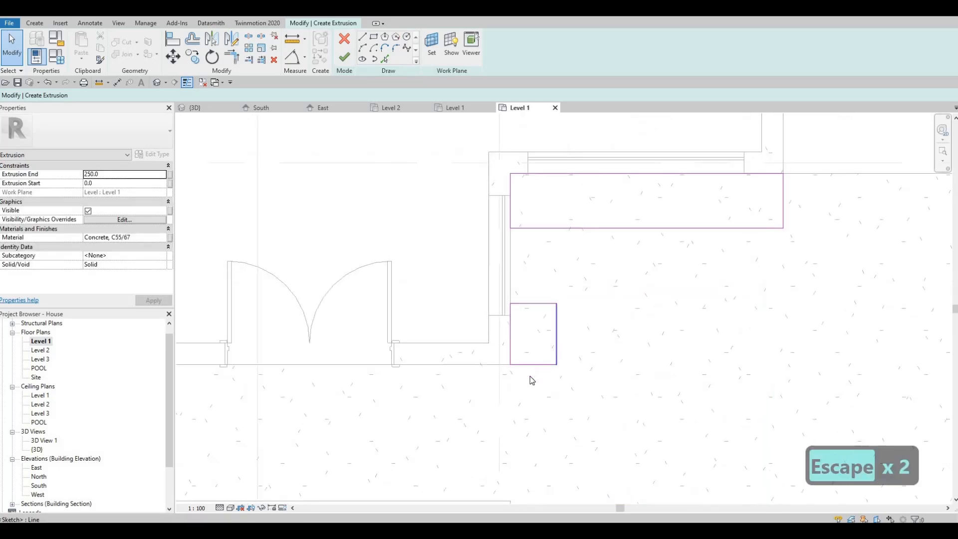
pyautogui.click(533, 379)
pyautogui.write('500')
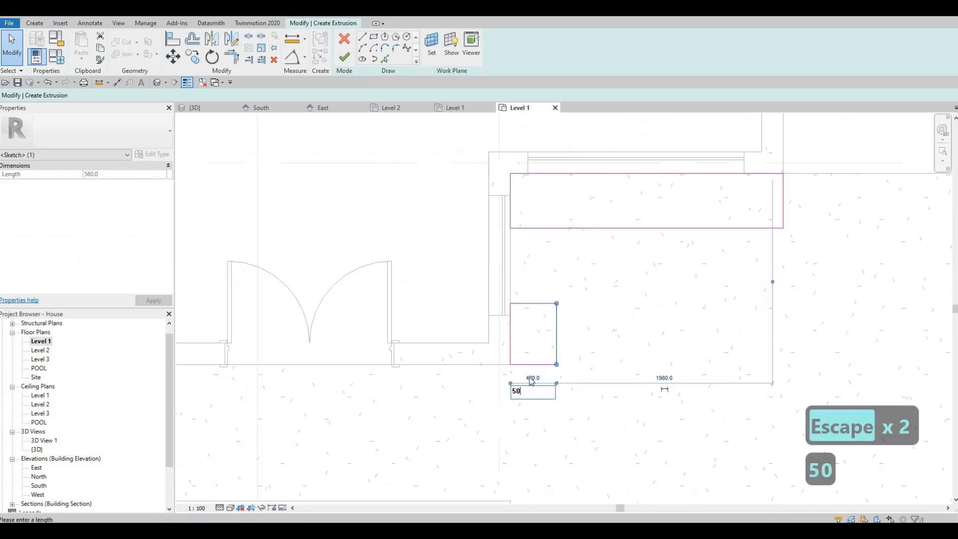
pyautogui.press('Return')
pyautogui.press('Escape')
pyautogui.press('Escape')
# Trim the outer edges of the two rectangles to meet in an inside corner
pyautogui.press('t')
pyautogui.press('r')
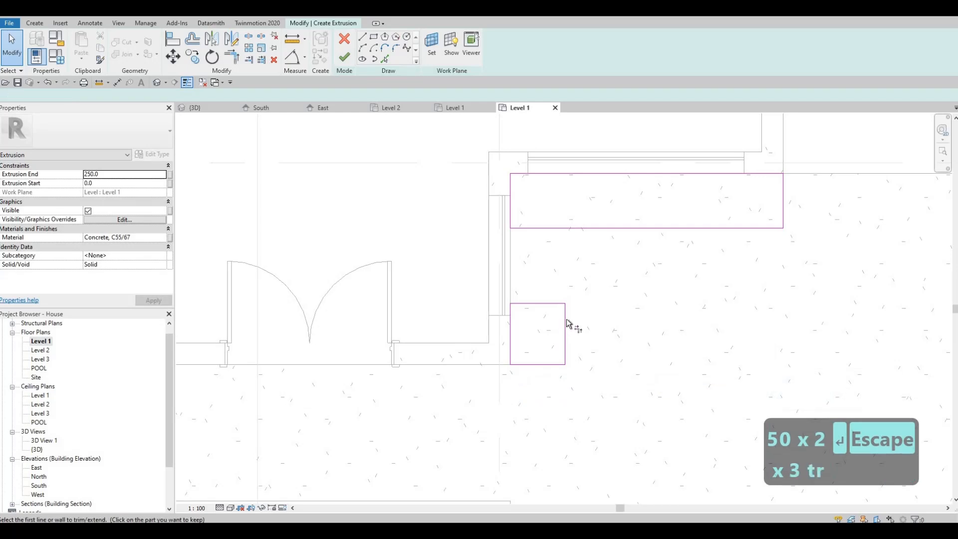
pyautogui.click(591, 229)
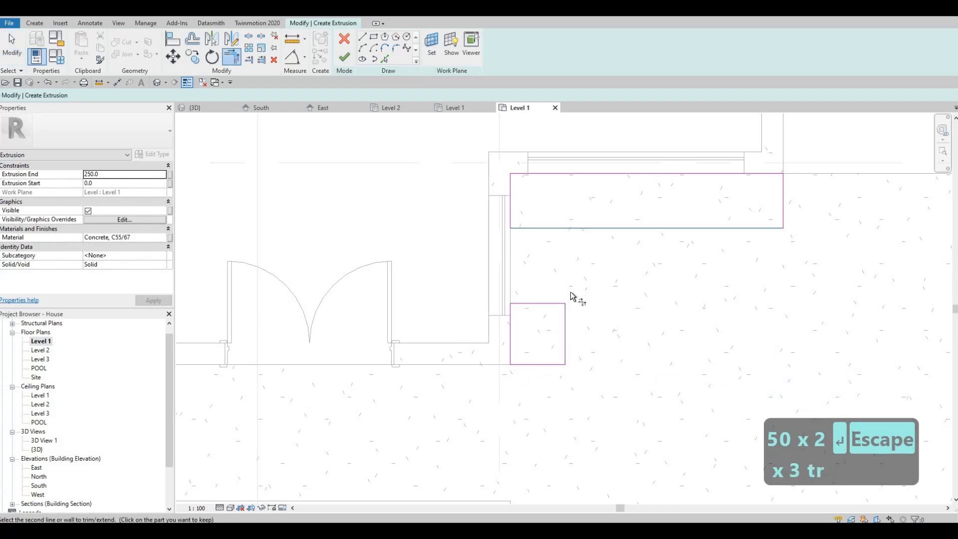
pyautogui.click(566, 325)
pyautogui.press('alt')
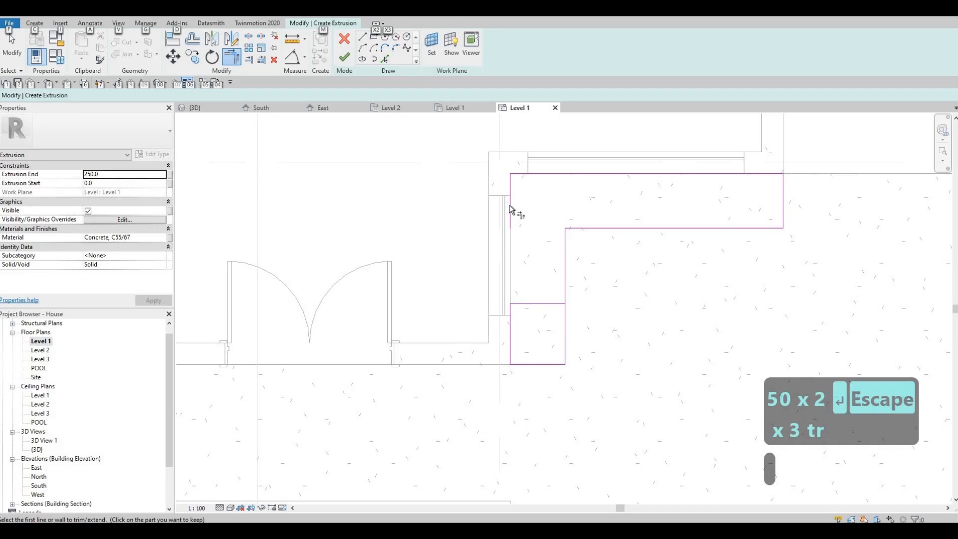
pyautogui.press('Escape')
pyautogui.press('Escape')
# Delete the two leftover dividing lines, join the wall-side edges into a closed L-shaped profile and finish the extrusion
pyautogui.click(511, 208)
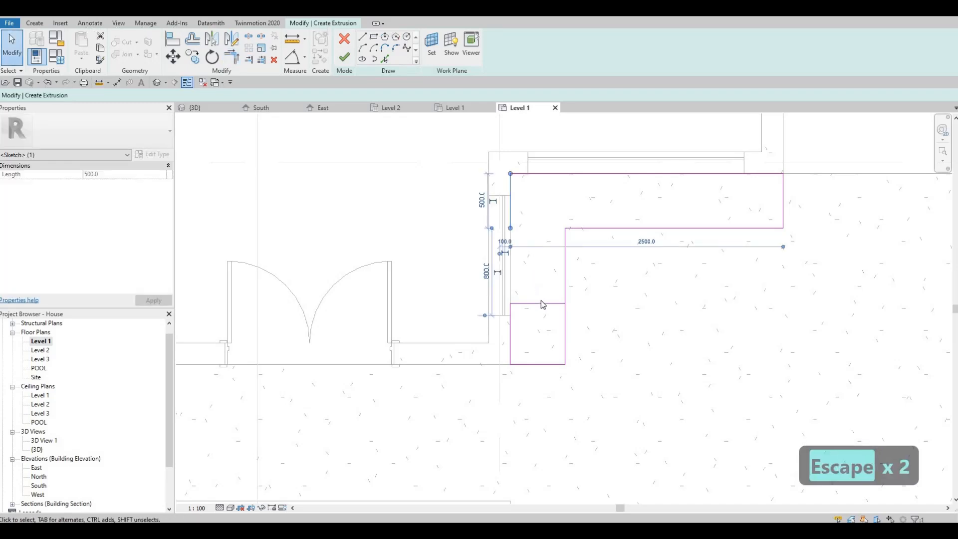
pyautogui.press('Delete')
pyautogui.click(534, 303)
pyautogui.press('Delete')
pyautogui.press('t')
pyautogui.press('r')
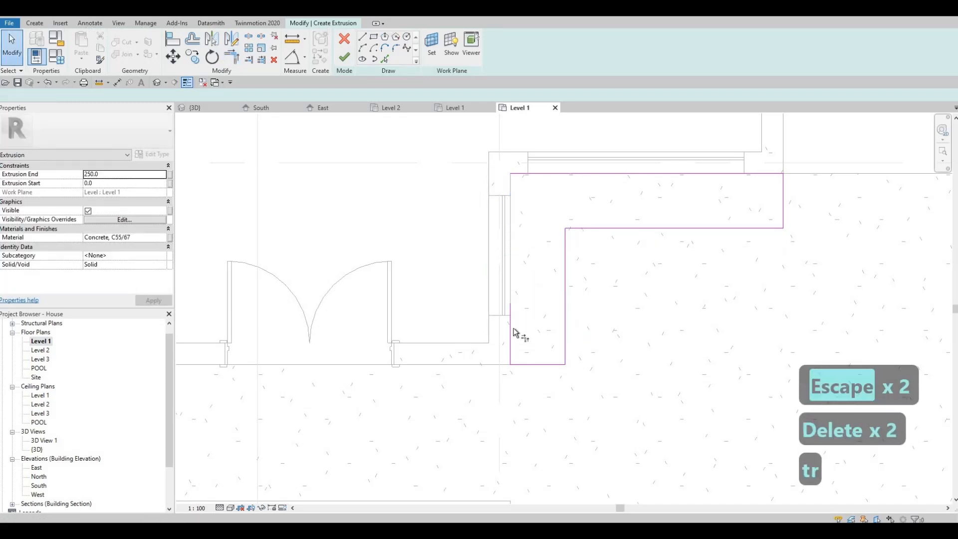
pyautogui.click(559, 174)
pyautogui.click(510, 237)
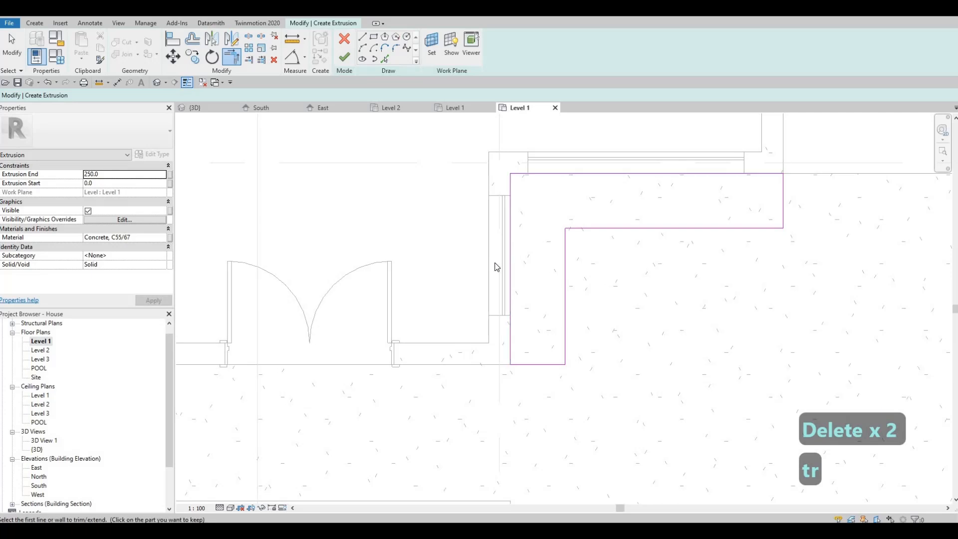
pyautogui.press('Escape')
pyautogui.press('Escape')
pyautogui.press('Escape')
pyautogui.moveTo(565, 274); pyautogui.dragTo(490, 277, button='middle')
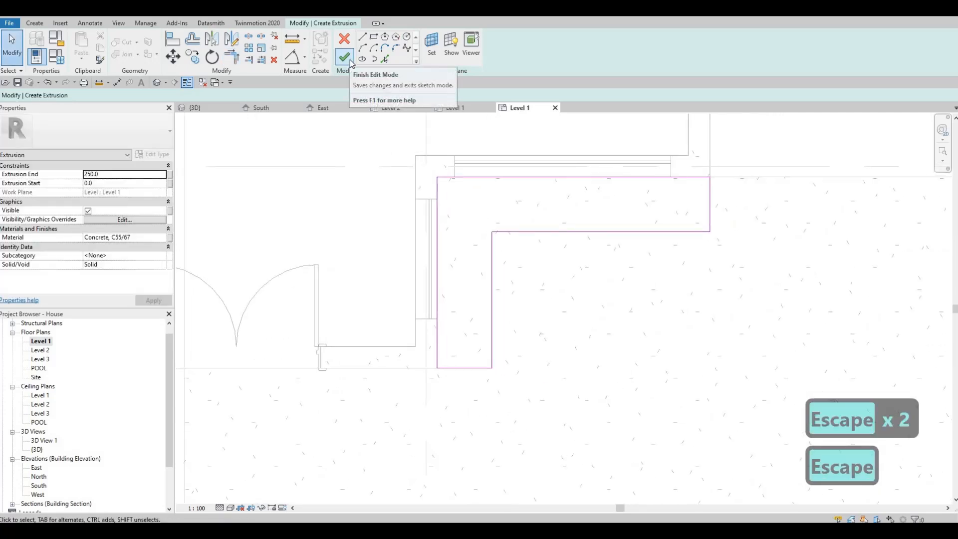
pyautogui.click(344, 56)
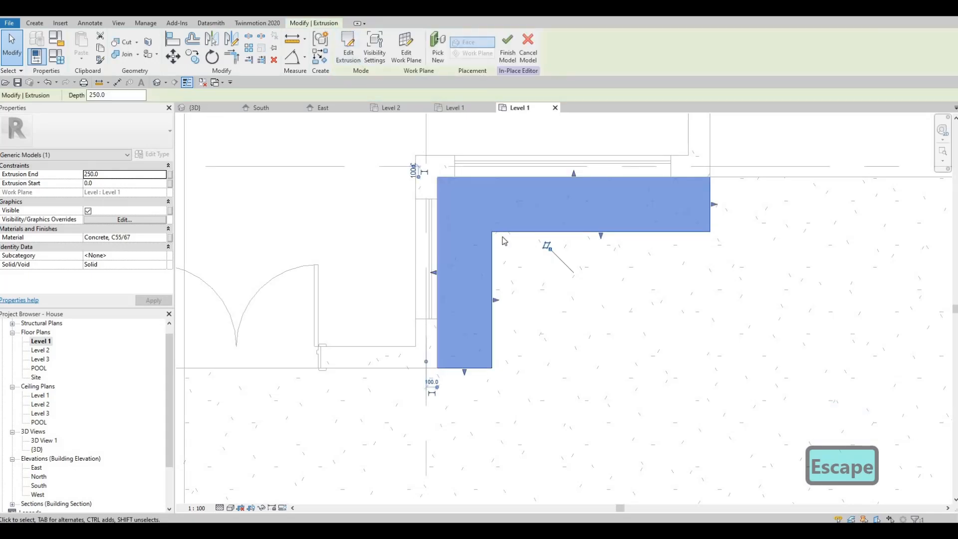
# Stretch the top of the L-shaped concrete extrusion in the 3D view to a height of about 446 mm
pyautogui.click(194, 107)
pyautogui.scroll(6, 652, 346)
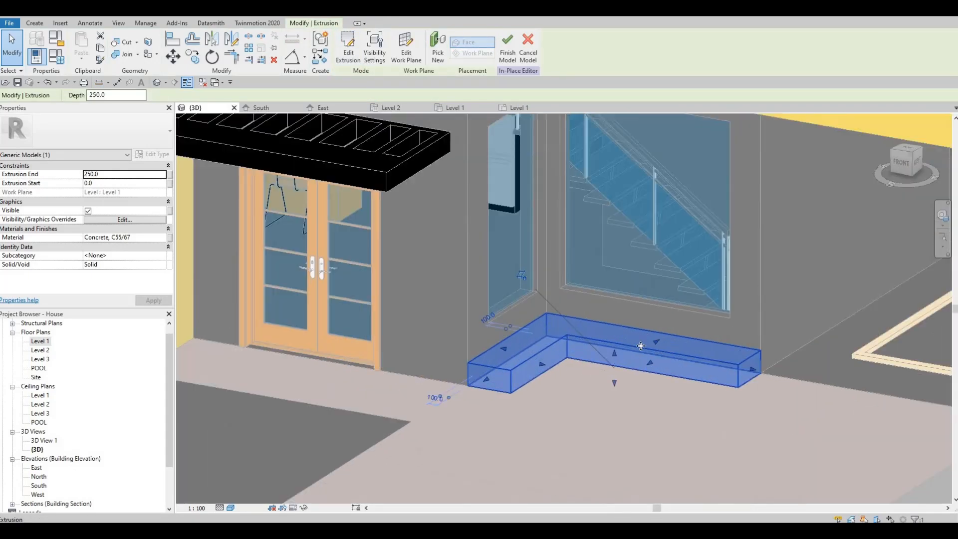
pyautogui.moveTo(616, 364); pyautogui.dragTo(604, 345)
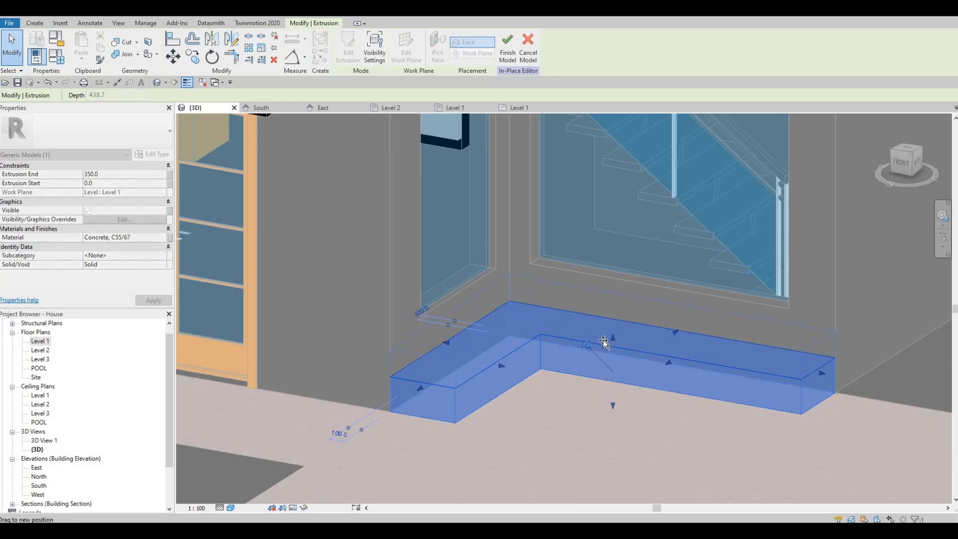
# Edit the extrusion's sketch on Level 1 and offset copies of the L-shaped profile's edges 100 mm inwards
pyautogui.doubleClick(40, 341)
pyautogui.click(349, 48)
pyautogui.click(384, 60)
pyautogui.press('Tab')
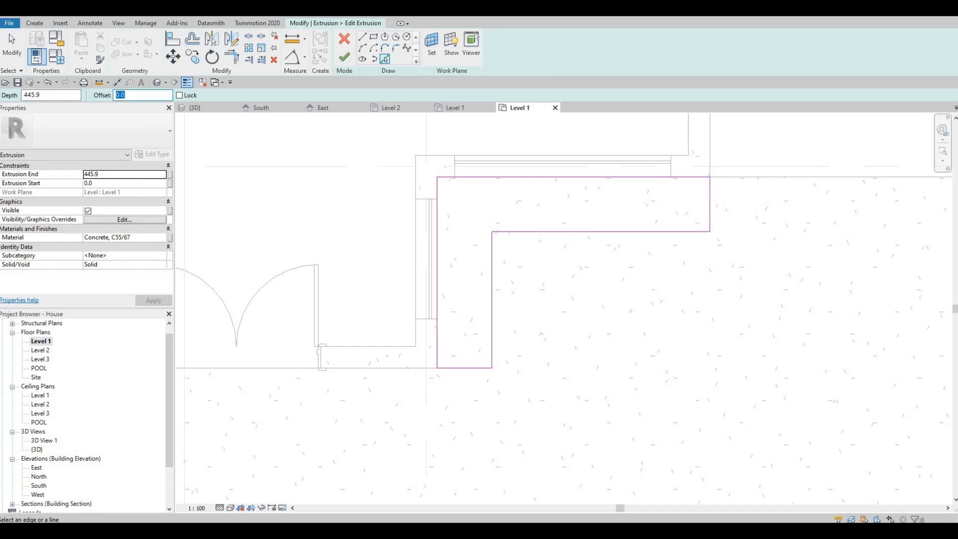
pyautogui.write('100')
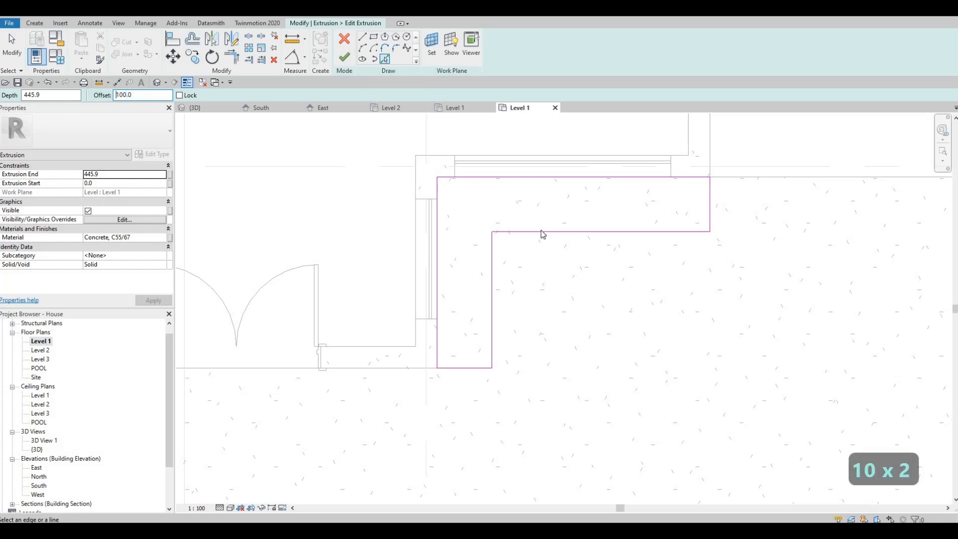
pyautogui.click(609, 222)
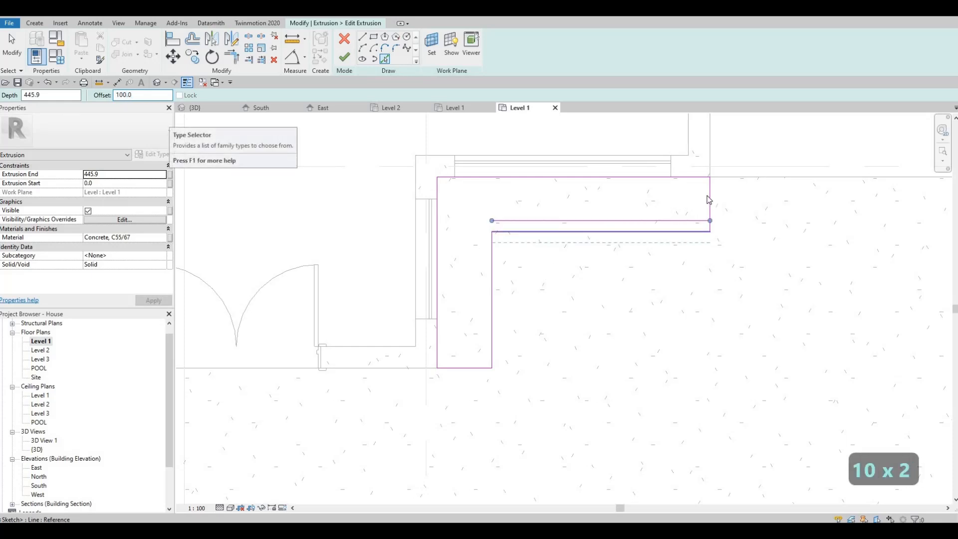
pyautogui.click(702, 187)
pyautogui.click(433, 204)
pyautogui.click(465, 368)
pyautogui.click(478, 360)
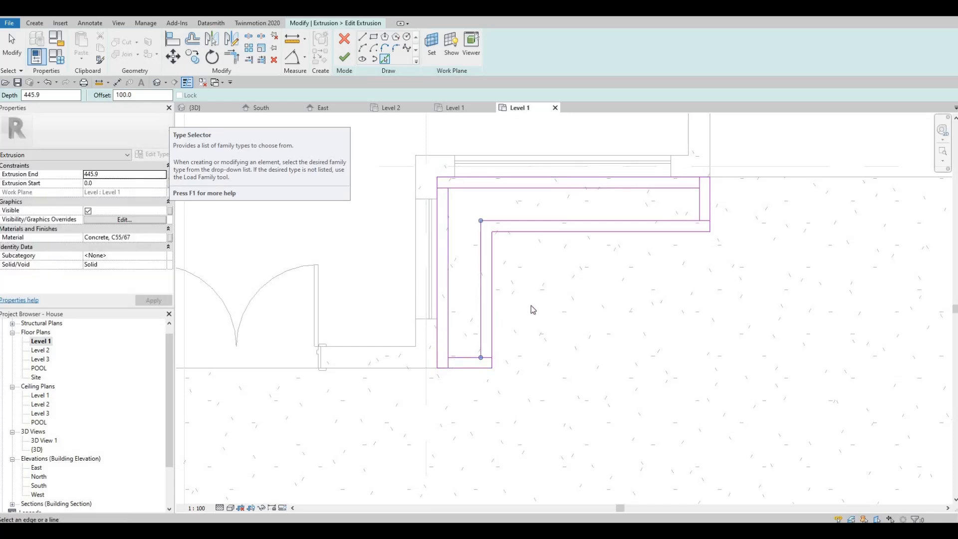
pyautogui.press('Escape')
pyautogui.press('Escape')
pyautogui.press('Escape')
# Trim the inner offset lines into a closed L-shaped loop and finish the sketch to hollow out the concrete planter
pyautogui.press('t')
pyautogui.press('r')
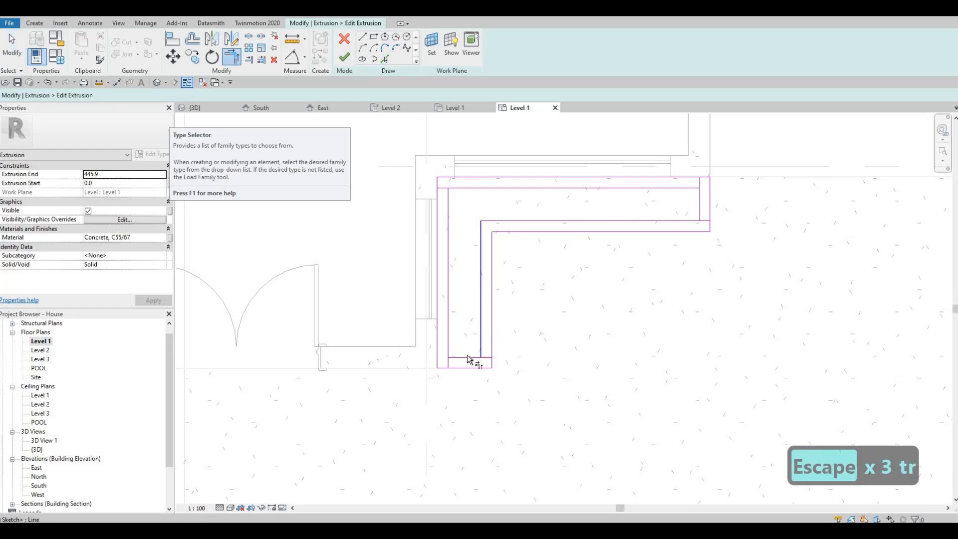
pyautogui.click(457, 359)
pyautogui.click(481, 246)
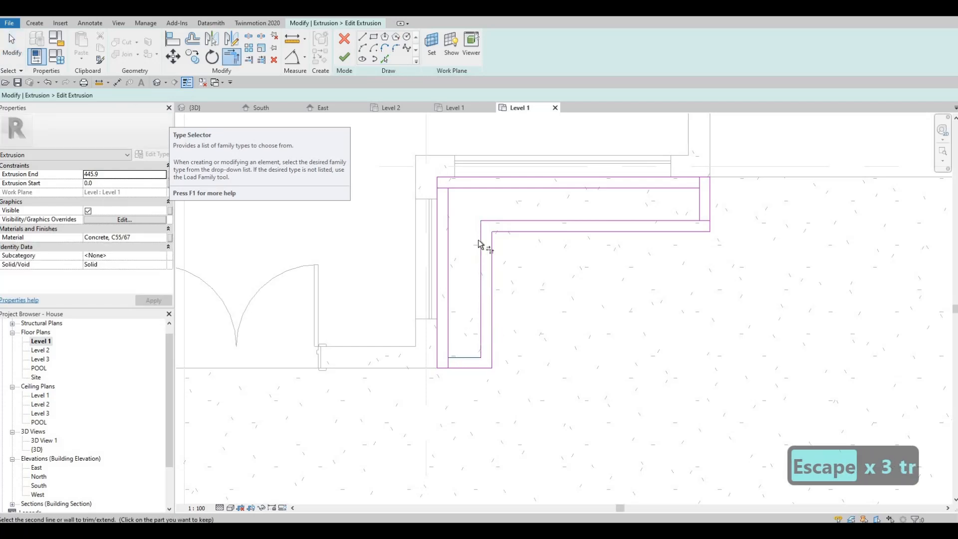
pyautogui.click(461, 188)
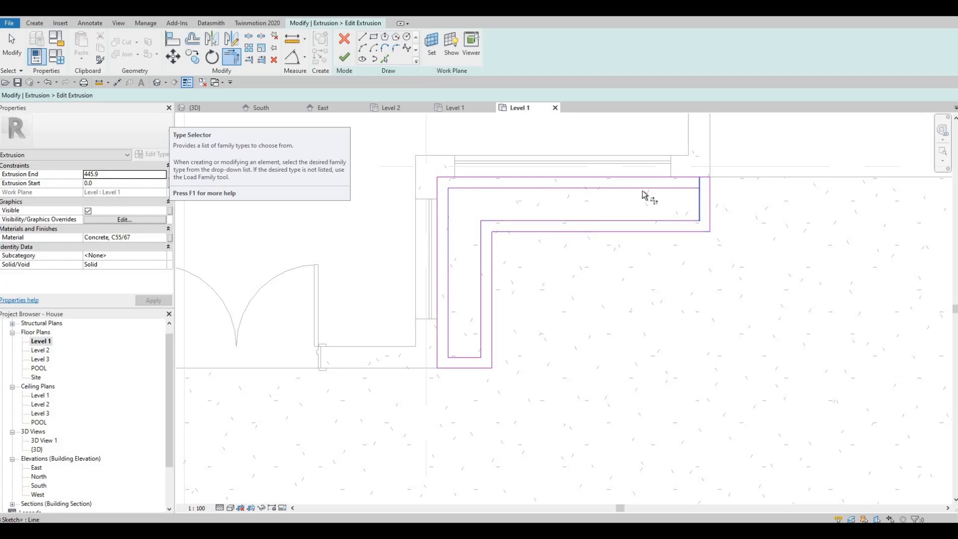
pyautogui.press('Escape')
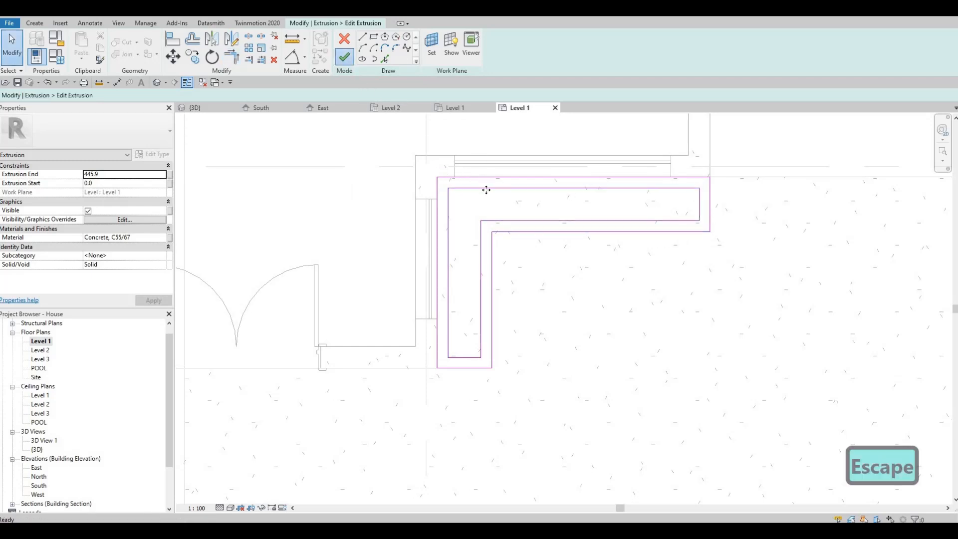
pyautogui.click(345, 56)
pyautogui.click(215, 108)
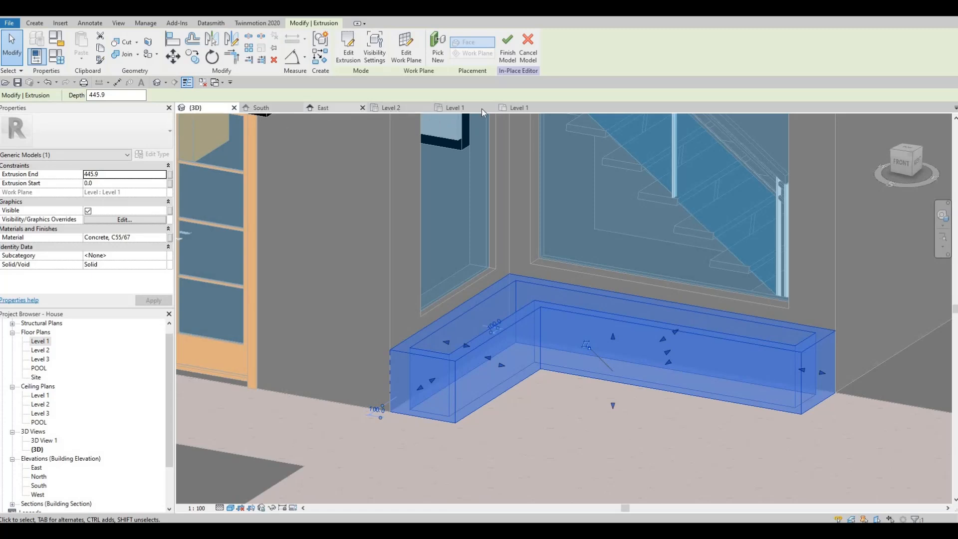
# Start a new solid extrusion on Level 1 and pick the planter's inner edges as its closed L-shaped profile
pyautogui.click(519, 107)
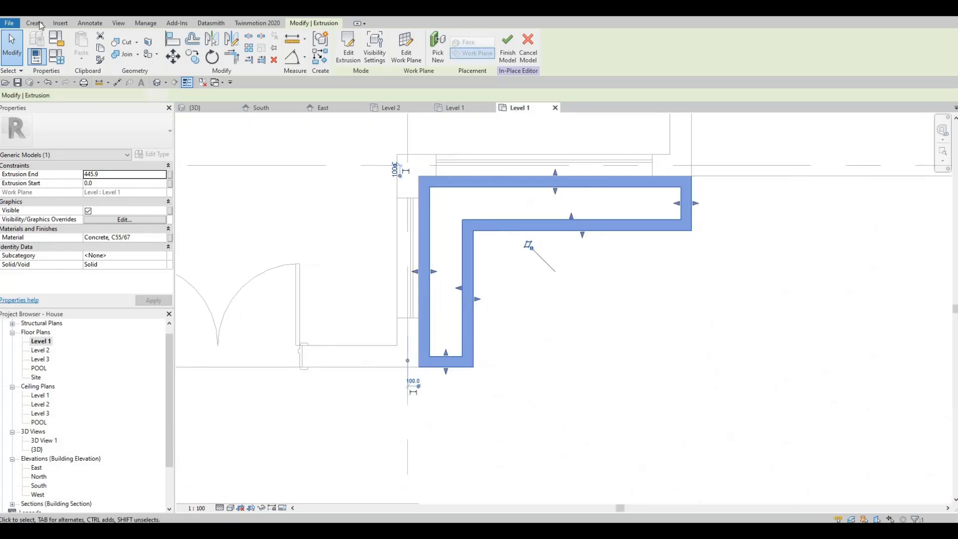
pyautogui.click(40, 24)
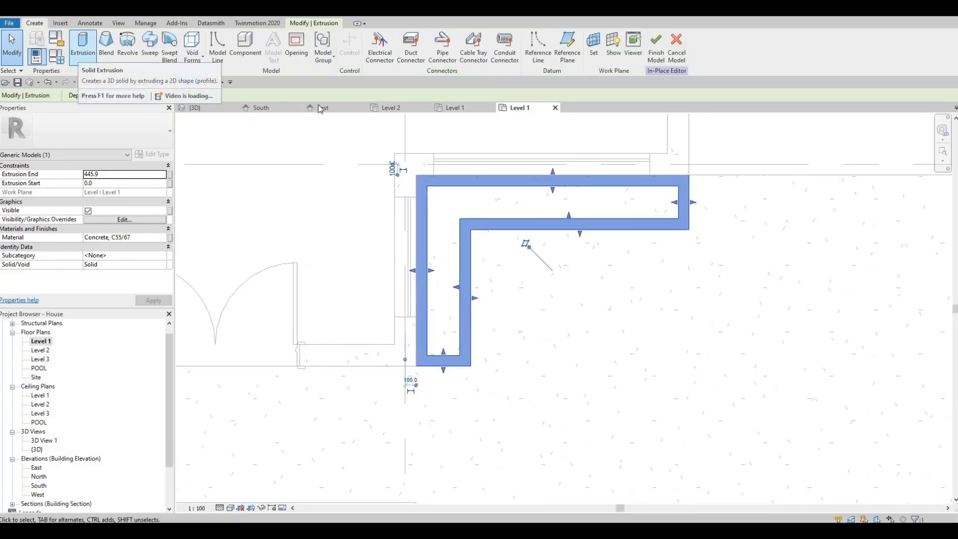
pyautogui.click(81, 52)
pyautogui.click(497, 187)
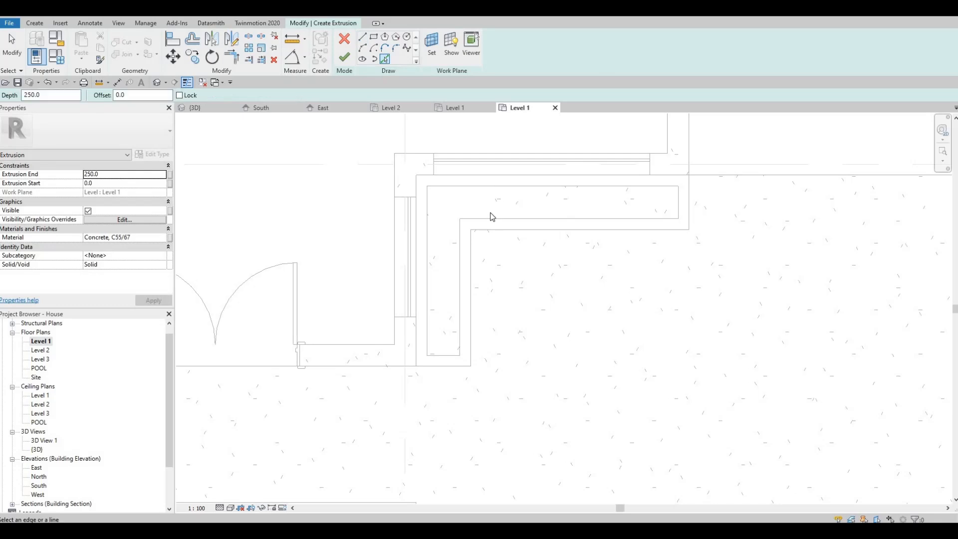
pyautogui.click(488, 219)
pyautogui.click(427, 215)
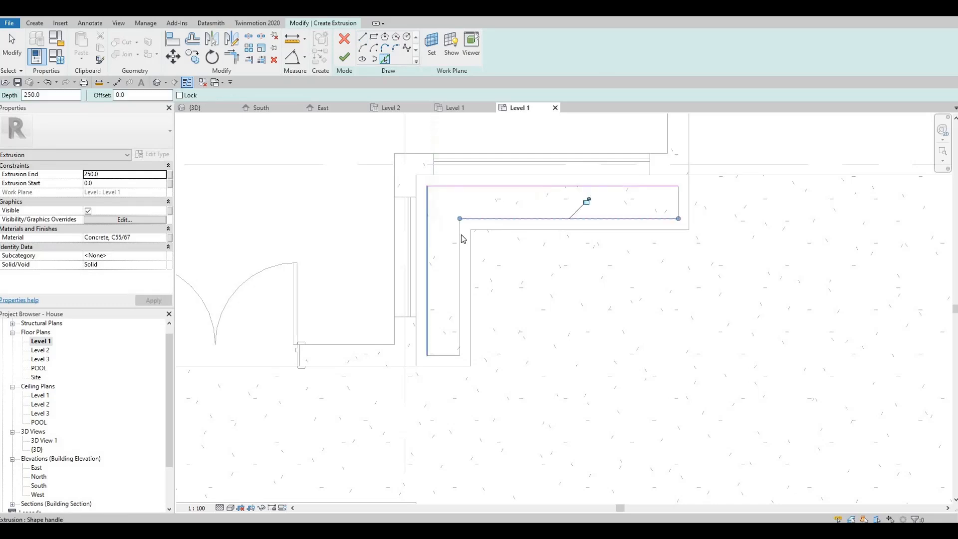
pyautogui.click(460, 320)
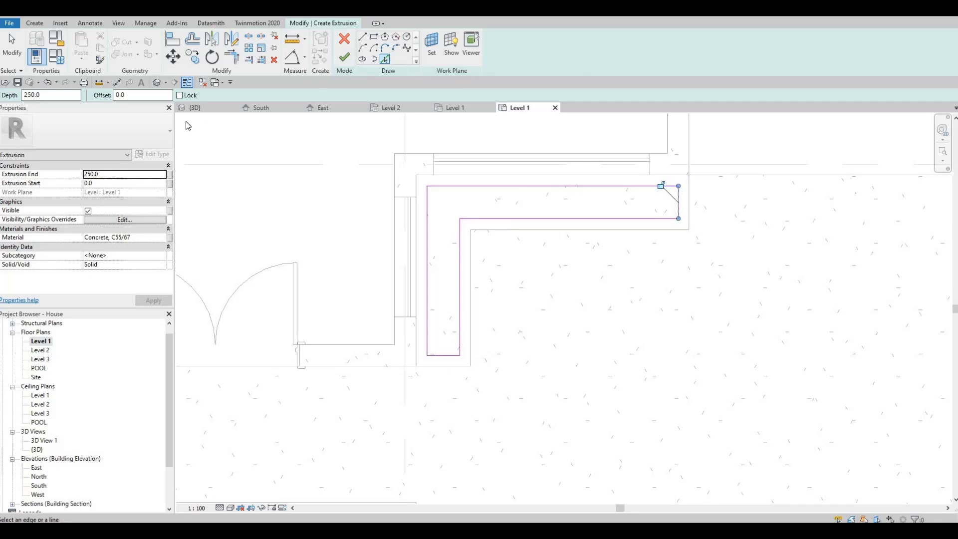
# Set the new extrusion's material to Grass, finish its sketch and show it in the 3D view
pyautogui.click(151, 235)
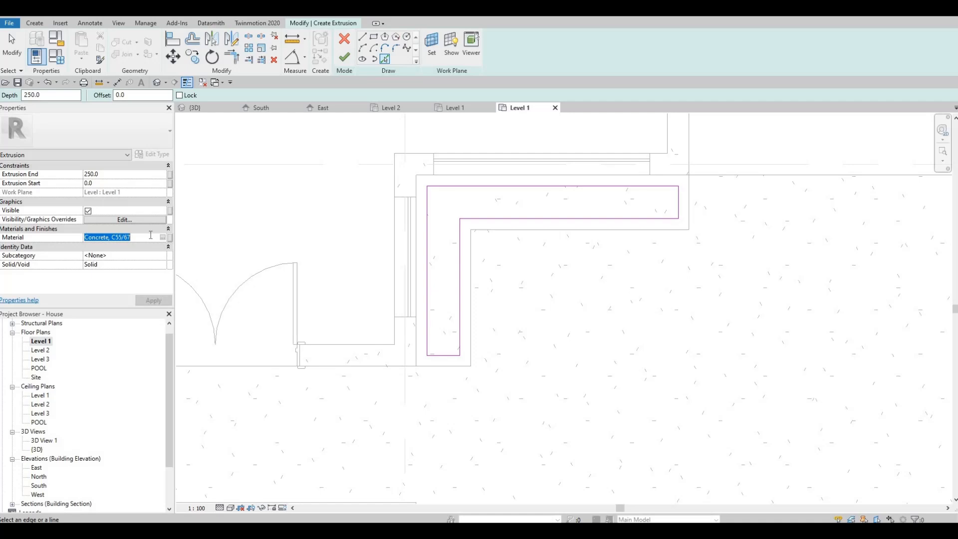
pyautogui.write('grass')
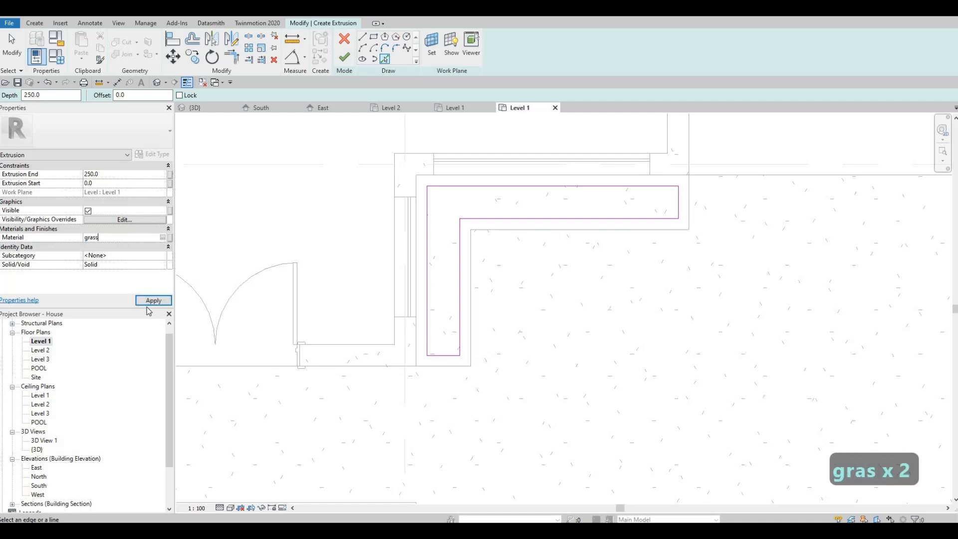
pyautogui.click(171, 302)
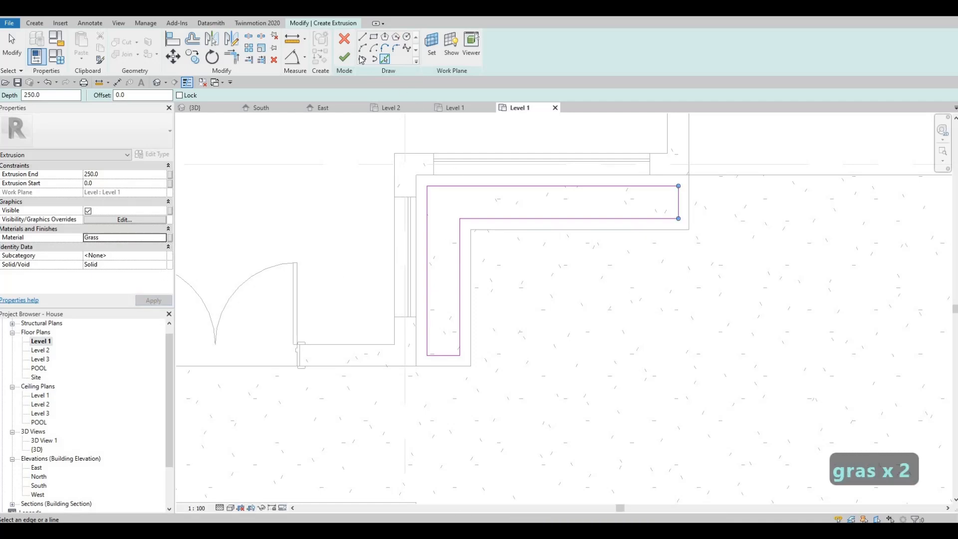
pyautogui.click(199, 109)
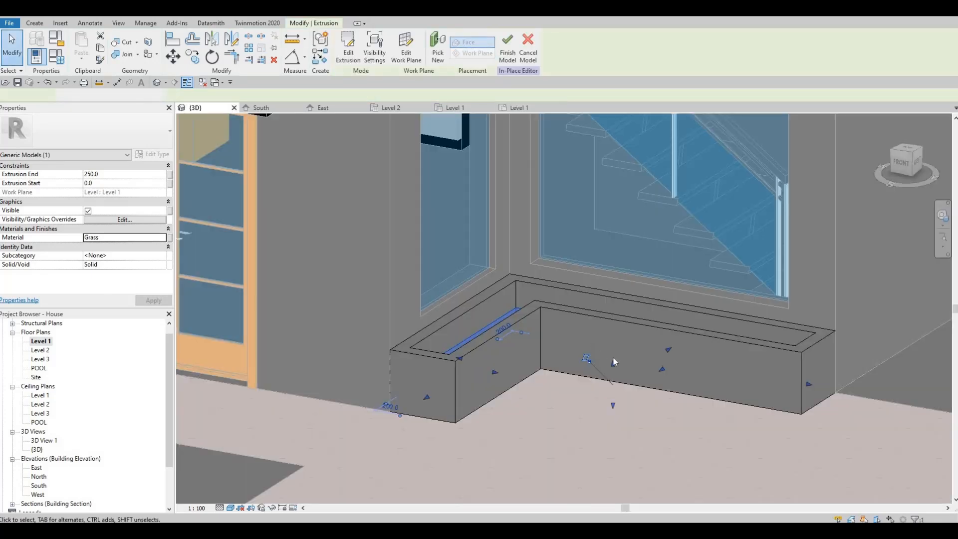
# Stretch the top of the grass extrusion to a height of about 429 mm and finish the in-place model
pyautogui.moveTo(613, 362); pyautogui.dragTo(531, 159)
pyautogui.scroll(5, 619, 346)
pyautogui.scroll(-5, 531, 159)
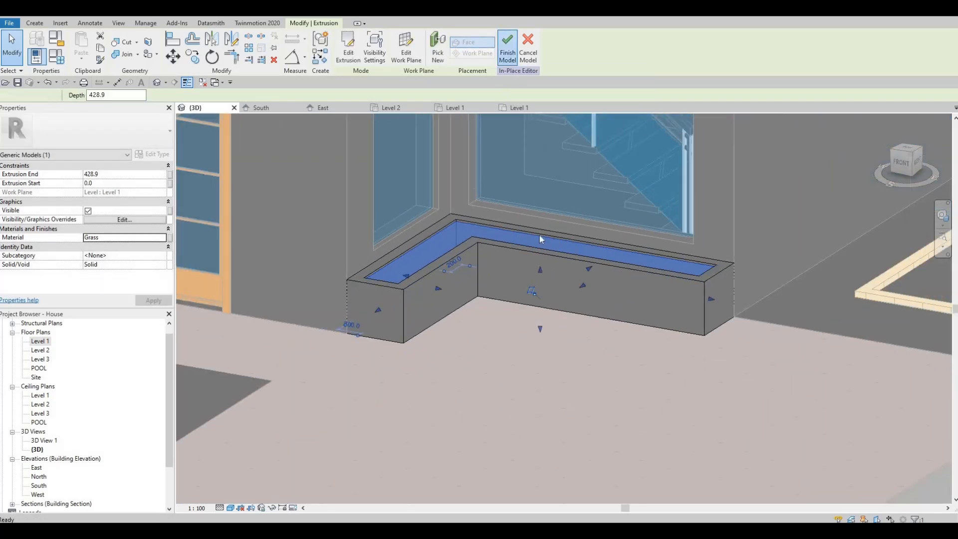
pyautogui.scroll(-4, 529, 241)
pyautogui.press('Escape')
pyautogui.keyDown('shift'); pyautogui.moveTo(566, 272); pyautogui.dragTo(606, 244, button='middle'); pyautogui.keyUp('shift')
pyautogui.scroll(8, 606, 244)
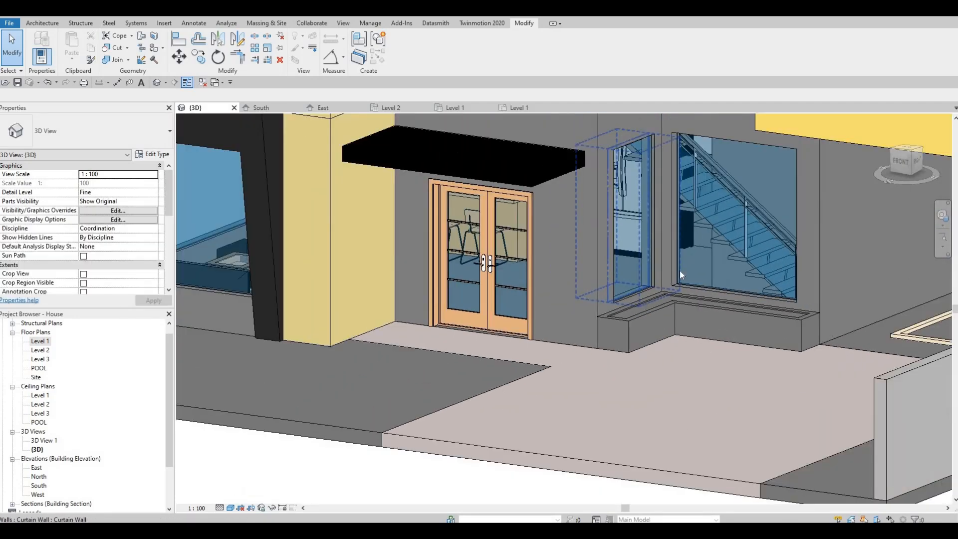
# Place two horizontal curtain grid lines on the staircase window, 300 mm from its top and bottom edges
pyautogui.scroll(-3, 680, 271)
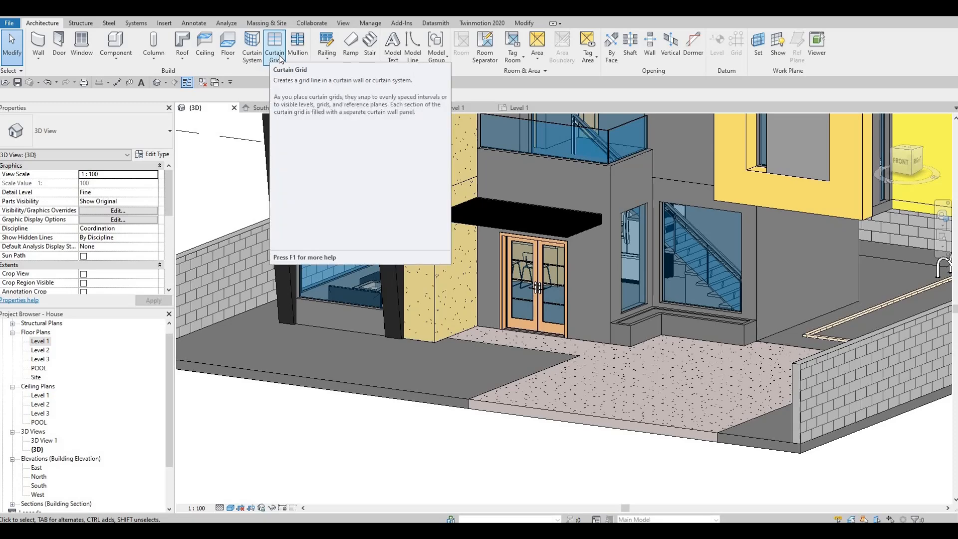
pyautogui.click(280, 59)
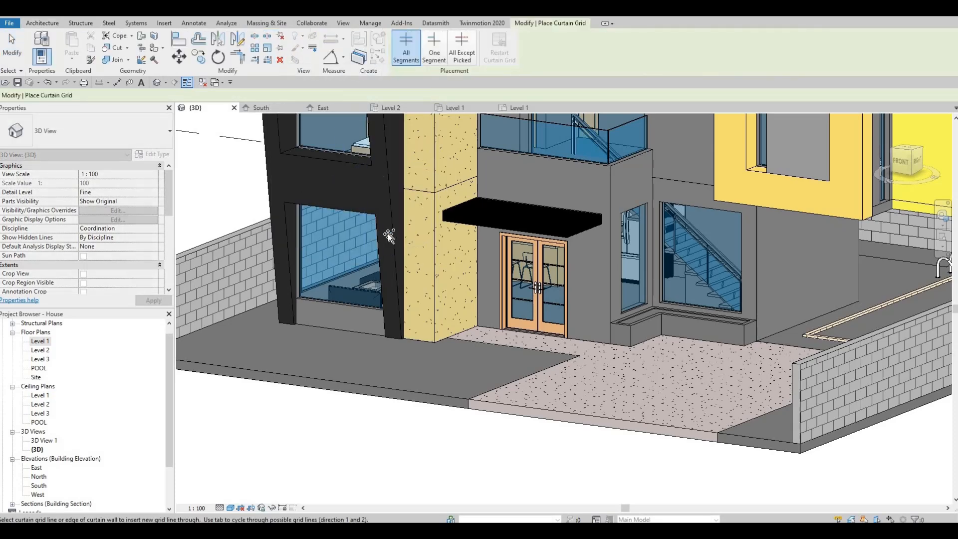
pyautogui.click(736, 226)
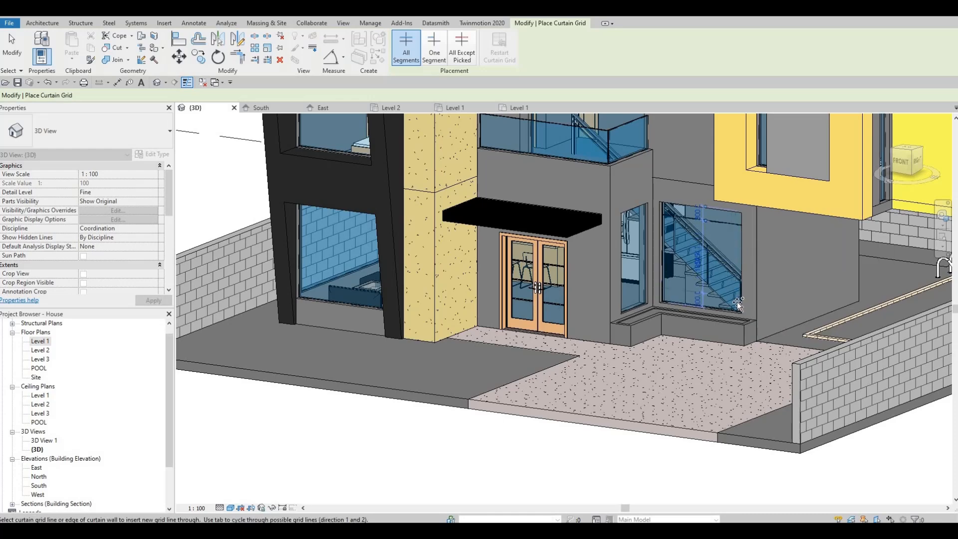
pyautogui.scroll(4, 737, 300)
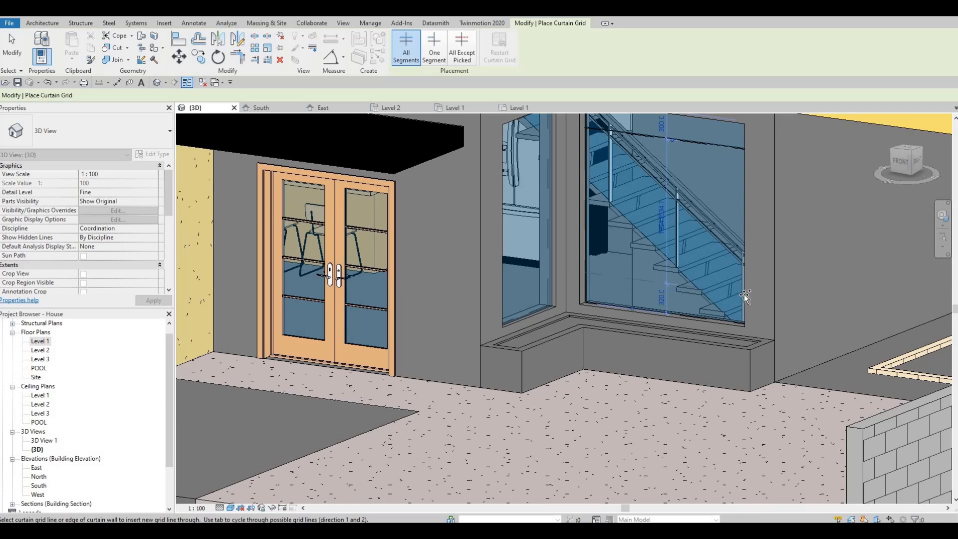
pyautogui.click(744, 295)
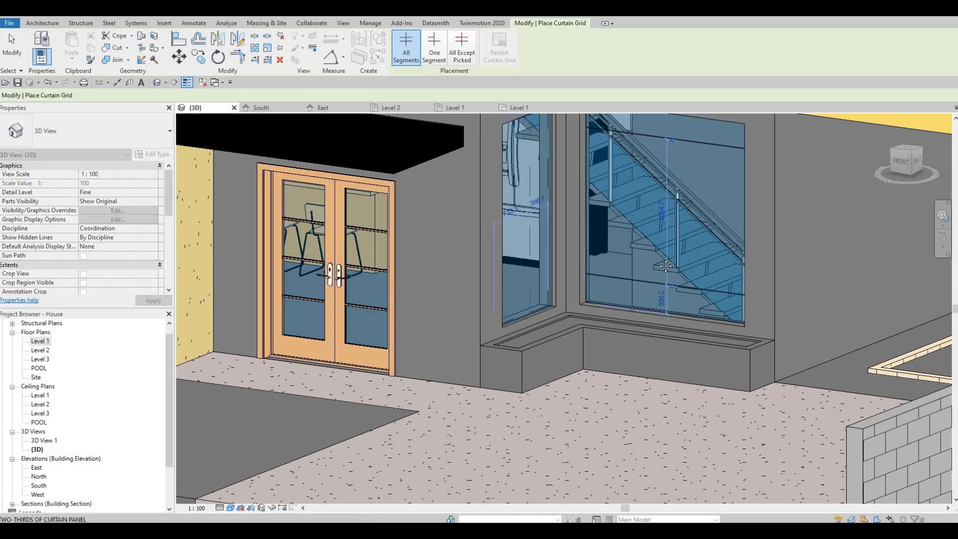
# Add two vertical curtain grid lines to the staircase window, dividing it into three equal 660 mm bays
pyautogui.moveTo(654, 247); pyautogui.dragTo(671, 302, button='middle')
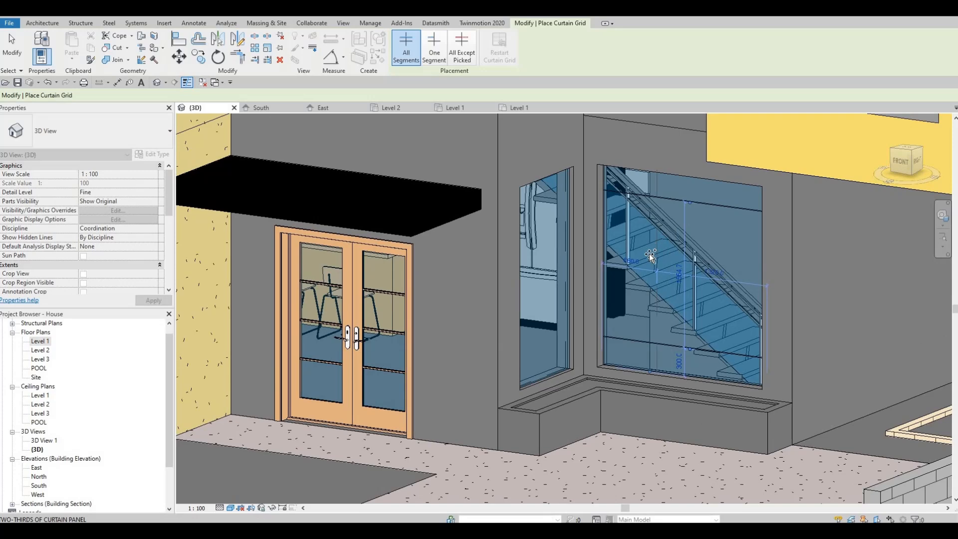
pyautogui.scroll(2, 652, 255)
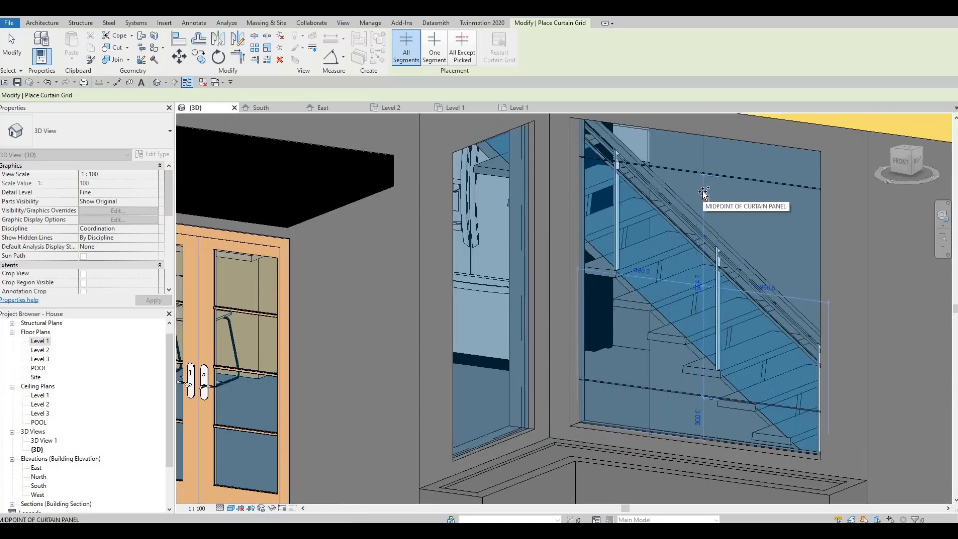
pyautogui.click(653, 187)
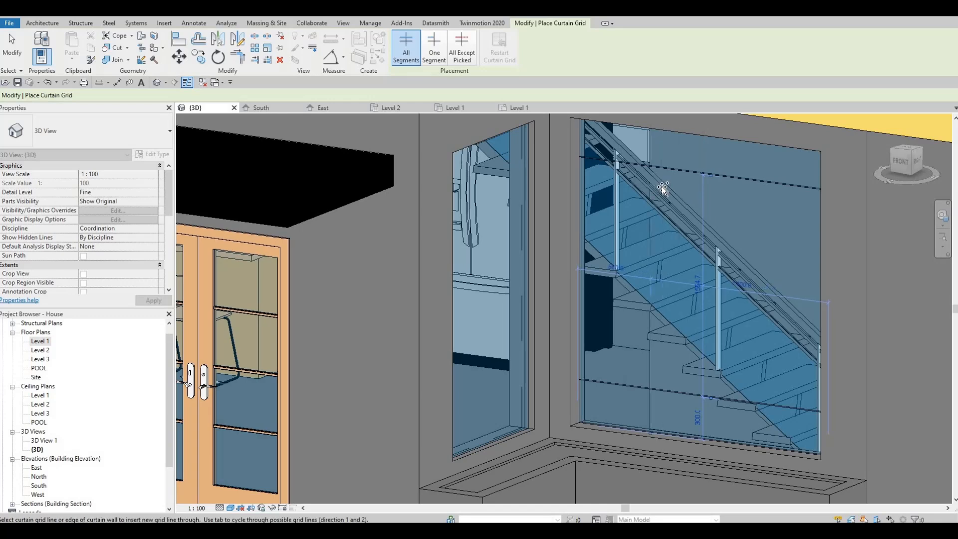
pyautogui.click(747, 204)
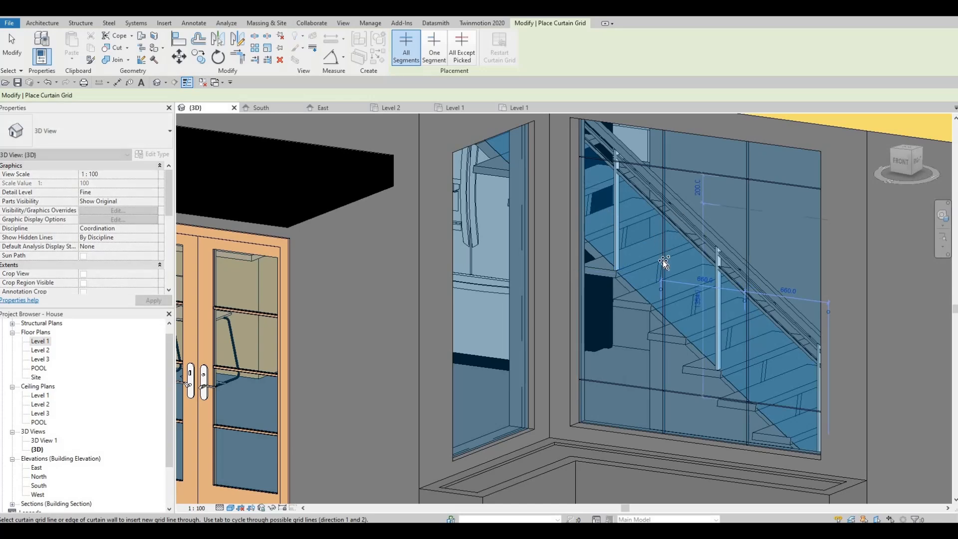
# Place horizontal curtain grid lines 300 mm from the top and bottom of the narrower corner window beside the entrance
pyautogui.scroll(-5, 594, 272)
pyautogui.keyDown('shift'); pyautogui.moveTo(556, 220); pyautogui.dragTo(597, 169, button='middle'); pyautogui.keyUp('shift')
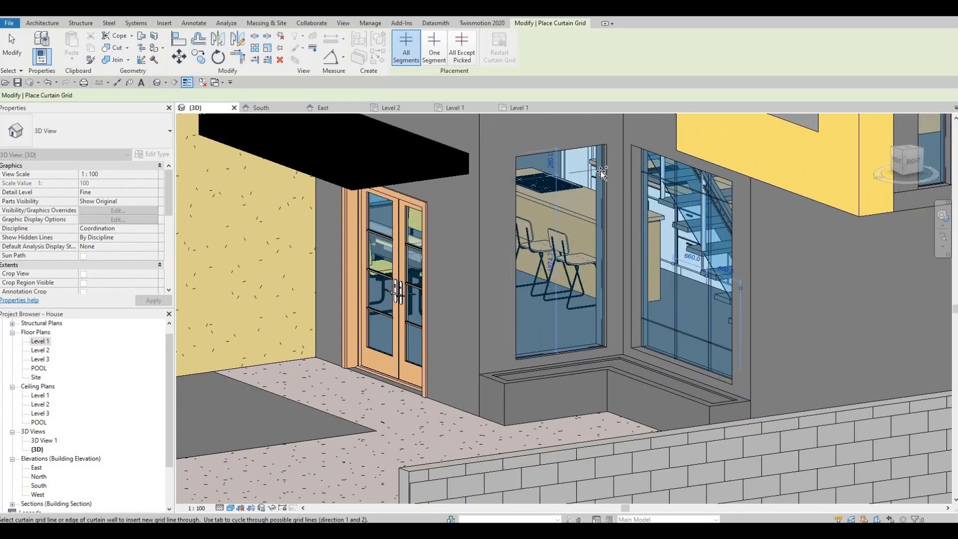
pyautogui.click(599, 268)
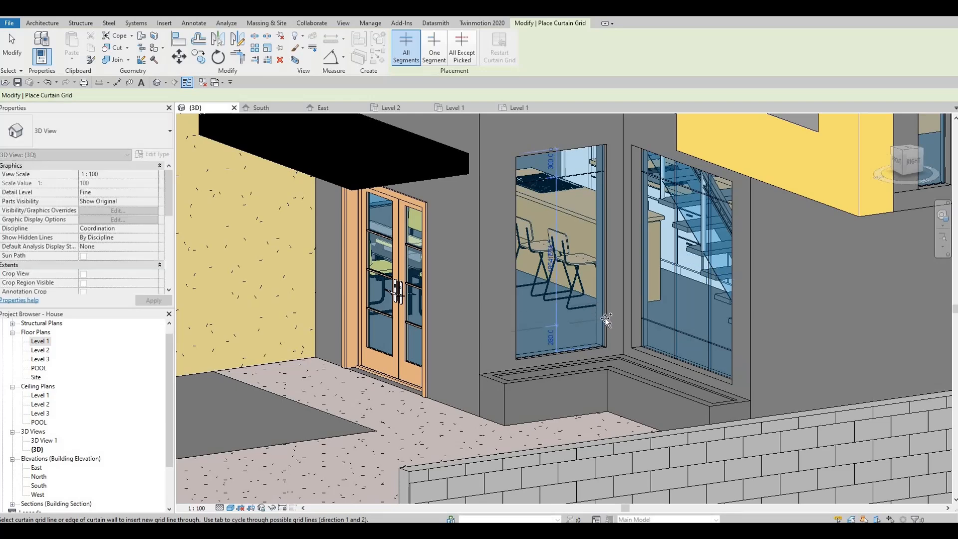
pyautogui.click(606, 316)
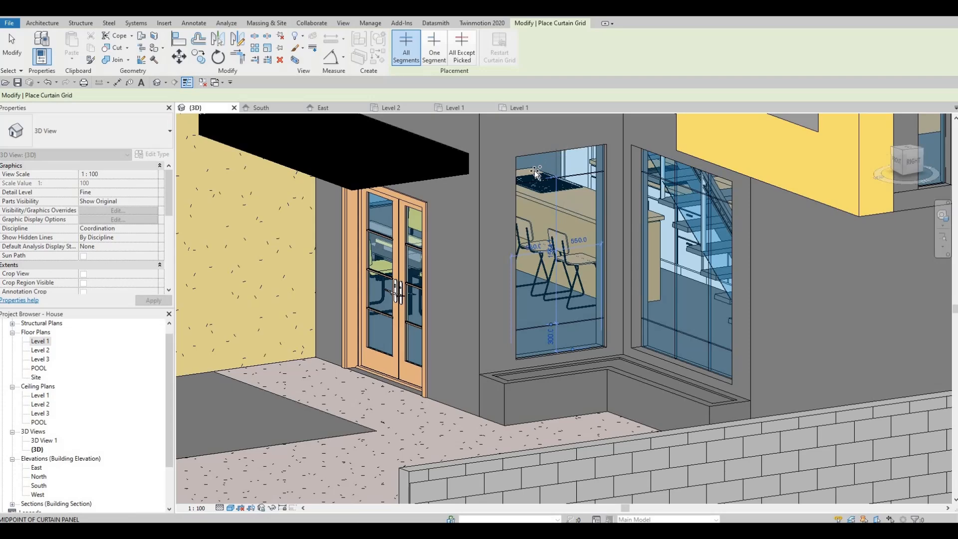
# Place two horizontal curtain grid lines on the dark-framed ground-floor window, one 300 mm below its top and one near its bottom
pyautogui.scroll(-5, 455, 237)
pyautogui.keyDown('shift'); pyautogui.moveTo(455, 237); pyautogui.dragTo(434, 157, button='middle'); pyautogui.keyUp('shift')
pyautogui.scroll(5, 349, 152)
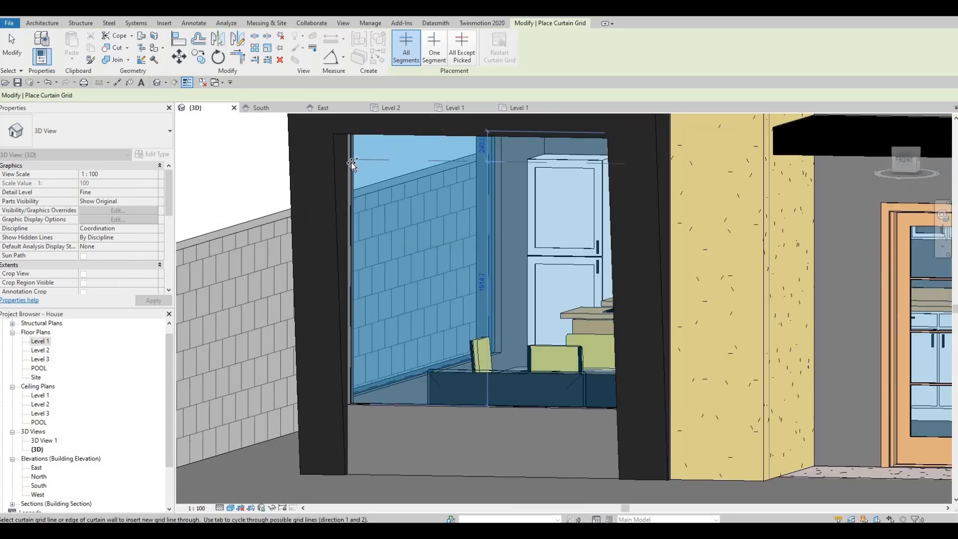
pyautogui.click(351, 165)
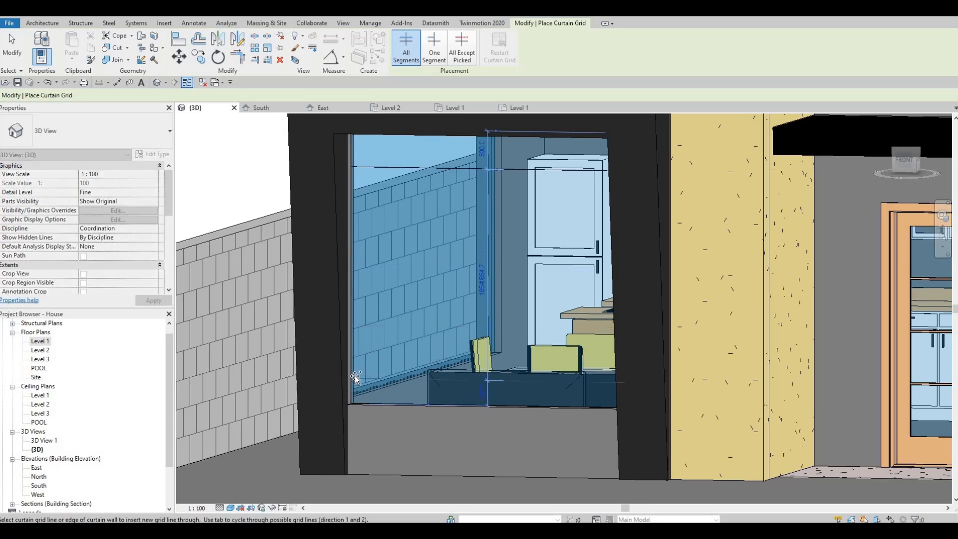
pyautogui.press('Escape')
pyautogui.press('Escape')
pyautogui.scroll(2, 477, 409)
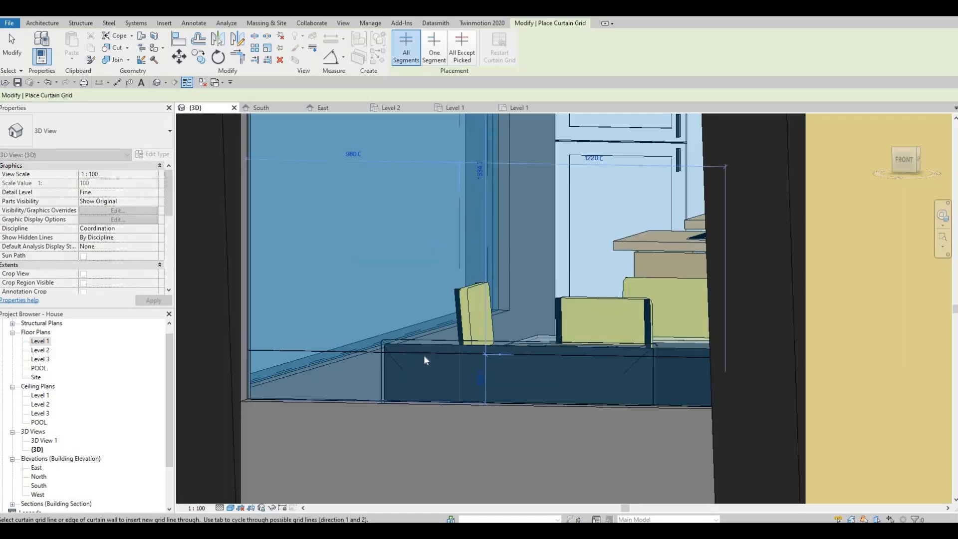
pyautogui.press('Escape')
pyautogui.press('Escape')
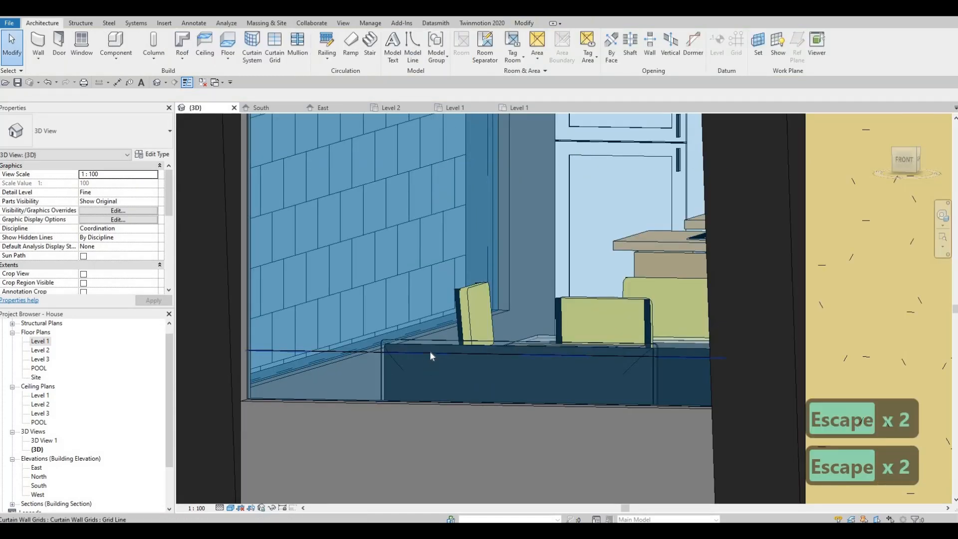
# Set the lower grid line's distance from the bottom of the dark-framed window to 300 mm
pyautogui.click(475, 376)
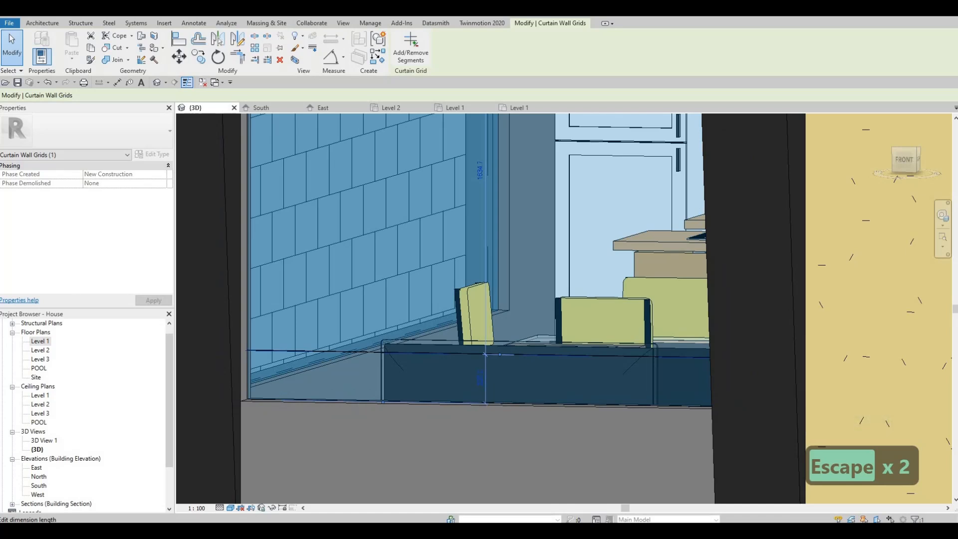
pyautogui.click(479, 384)
pyautogui.write('300')
pyautogui.press('Return')
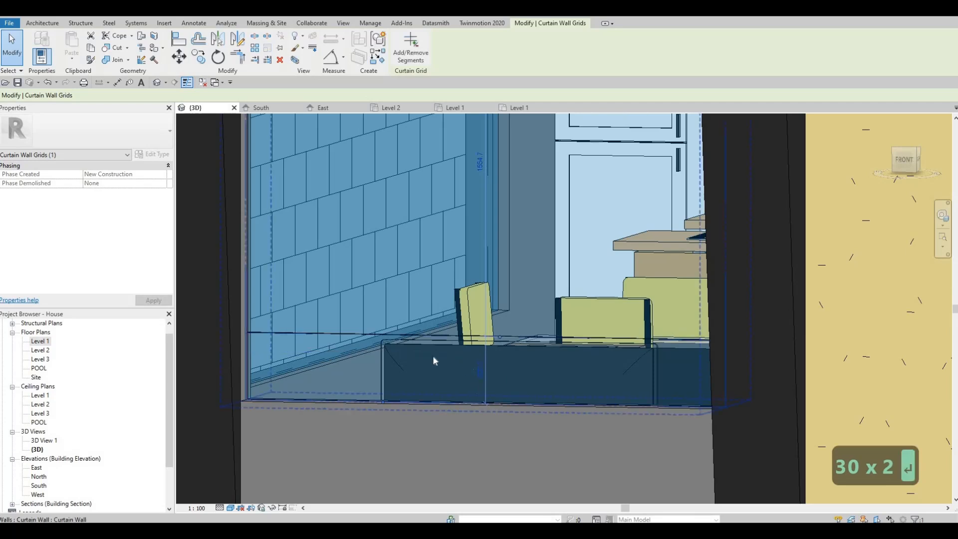
pyautogui.press('Escape')
pyautogui.press('Escape')
pyautogui.scroll(-2, 380, 342)
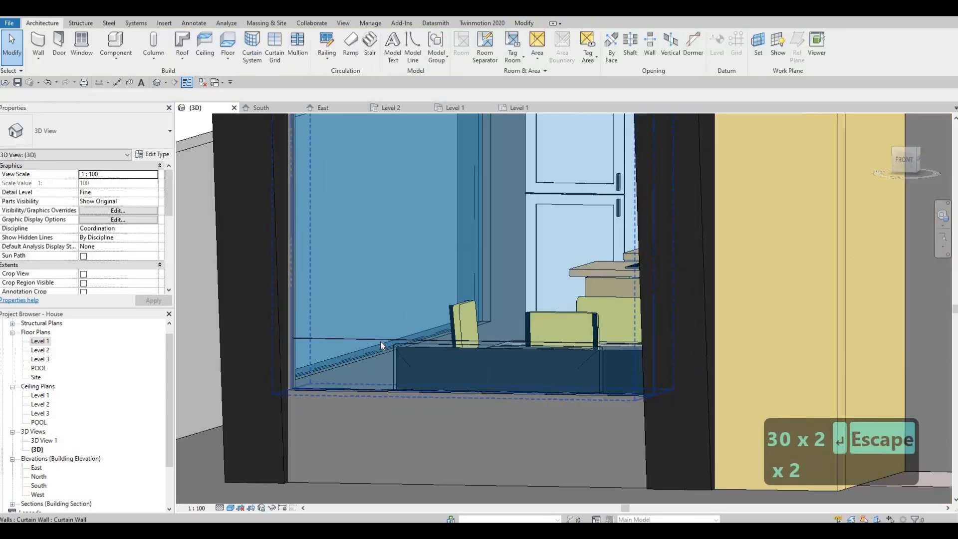
# Add two vertical curtain grid lines to the dark-framed ground-floor window, dividing it into three equal bays of about 733 mm
pyautogui.click(470, 369)
pyautogui.press('Escape')
pyautogui.press('Escape')
pyautogui.scroll(-2, 423, 256)
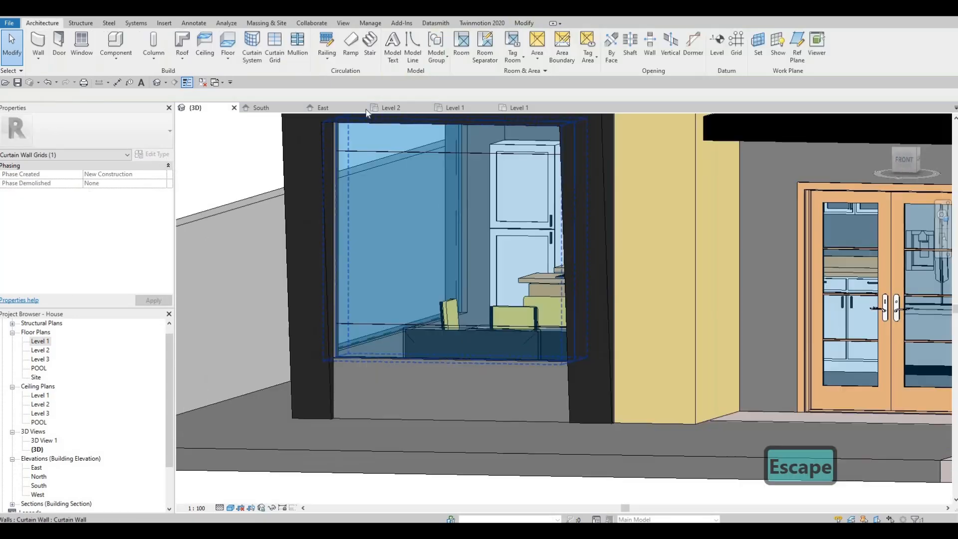
pyautogui.click(275, 47)
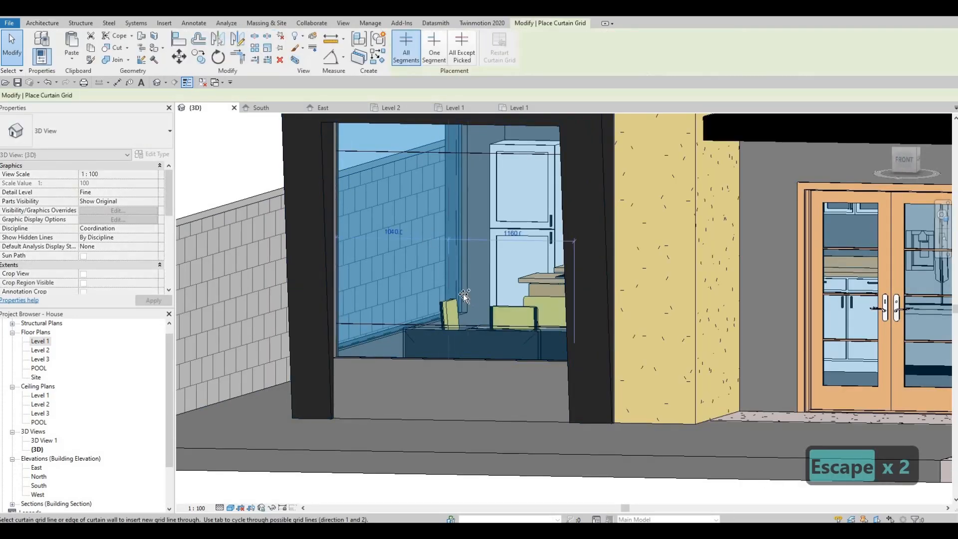
pyautogui.scroll(2, 443, 289)
pyautogui.moveTo(443, 291); pyautogui.dragTo(453, 313, button='middle')
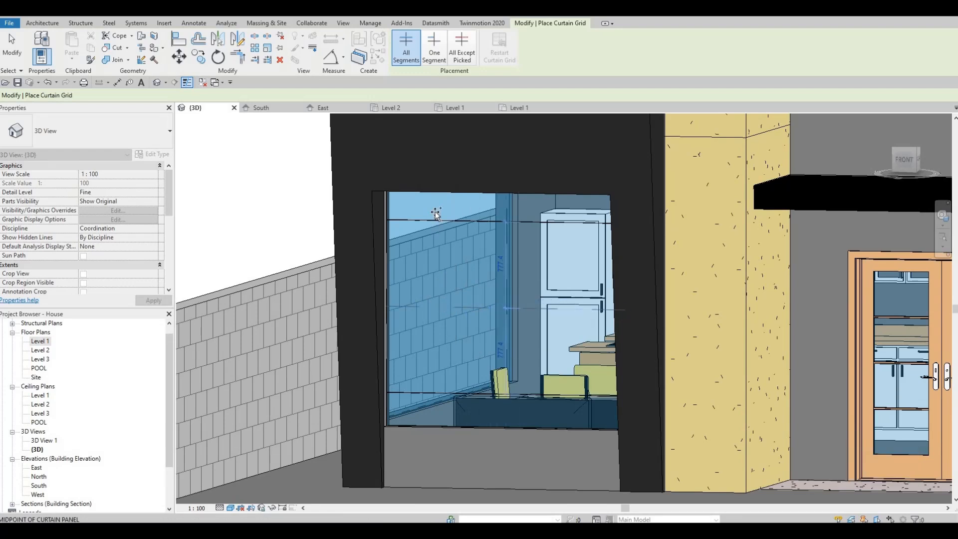
pyautogui.click(467, 205)
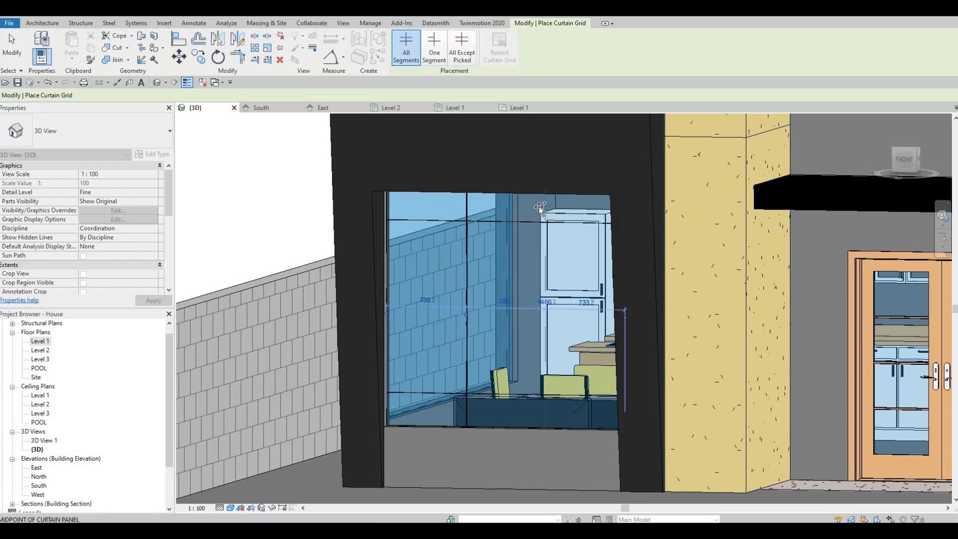
# Divide the long dining-side window with horizontal curtain grid lines near its top and bottom and vertical lines forming equal 687.5 mm bays
pyautogui.scroll(-4, 490, 265)
pyautogui.keyDown('shift'); pyautogui.moveTo(489, 264); pyautogui.dragTo(468, 275, button='middle'); pyautogui.keyUp('shift')
pyautogui.keyDown('shift'); pyautogui.moveTo(417, 379); pyautogui.dragTo(457, 386, button='middle'); pyautogui.keyUp('shift')
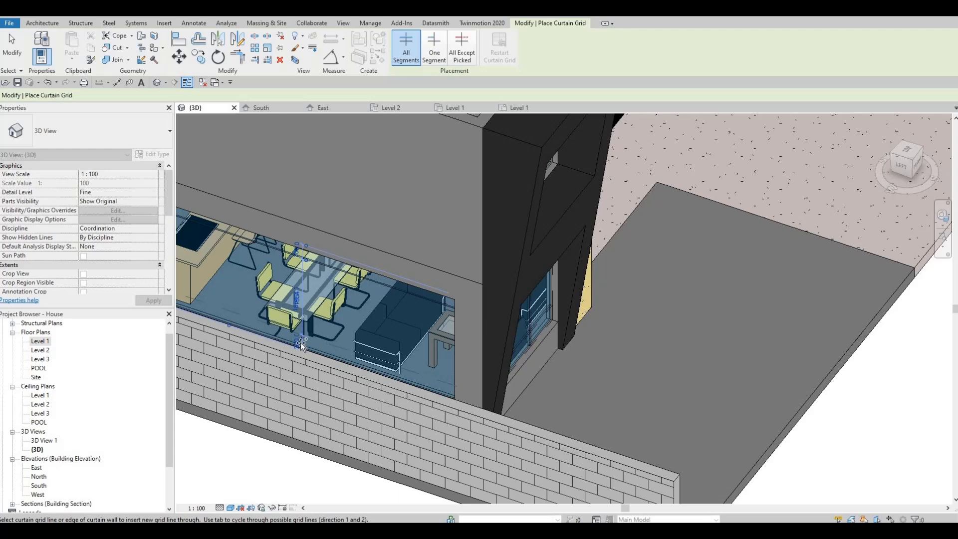
pyautogui.scroll(5, 319, 344)
pyautogui.scroll(-5, 386, 252)
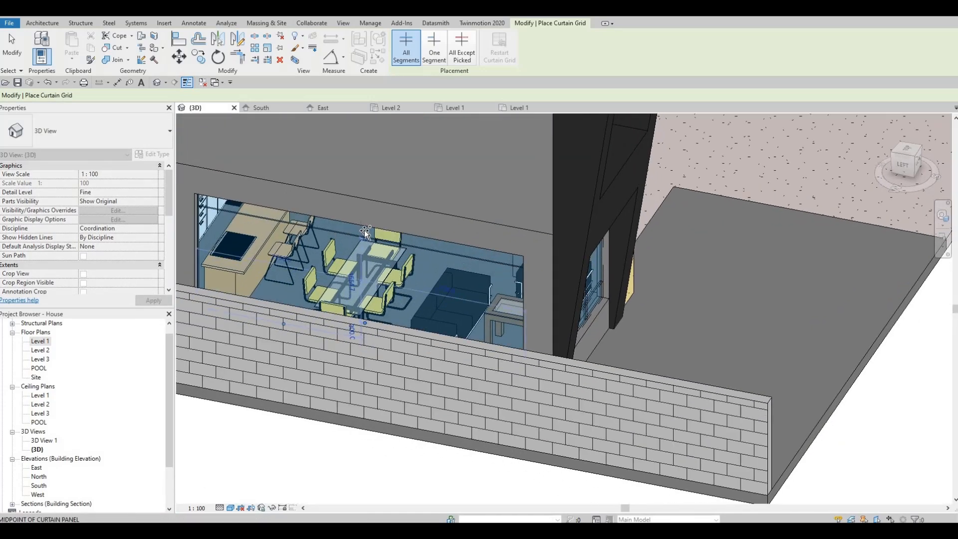
pyautogui.click(273, 221)
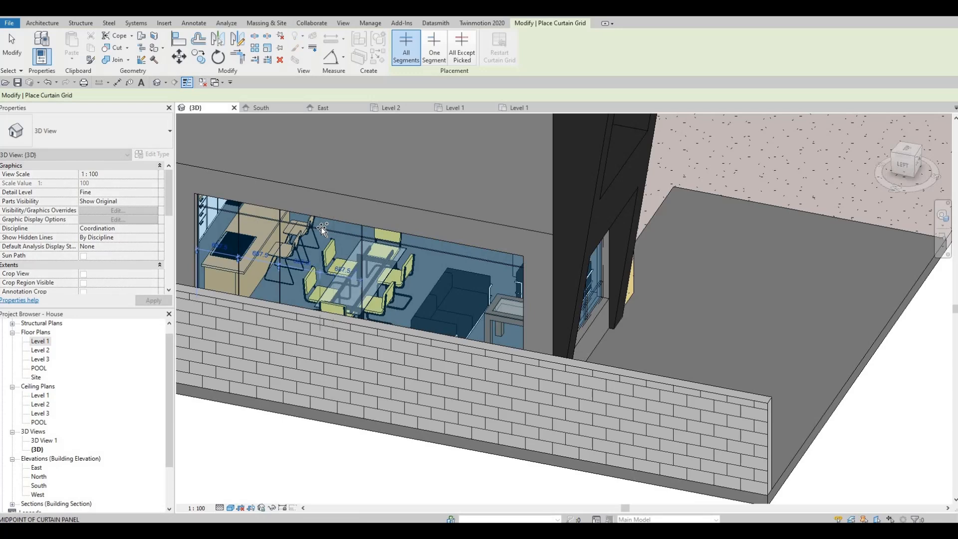
pyautogui.click(443, 253)
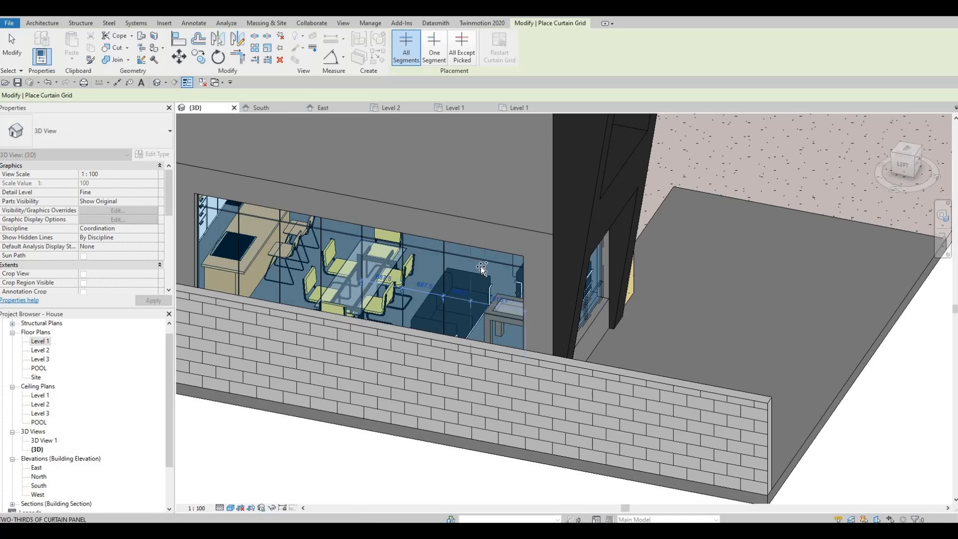
# Add a vertical curtain grid line through the middle of each small upper-floor window on the rear facade
pyautogui.keyDown('shift'); pyautogui.moveTo(477, 307); pyautogui.dragTo(344, 242, button='middle'); pyautogui.keyUp('shift')
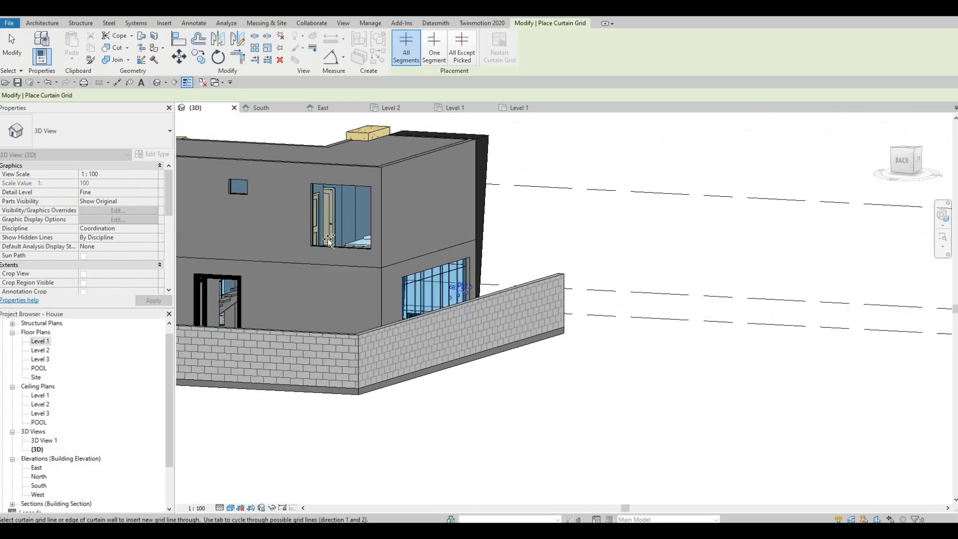
pyautogui.keyDown('shift'); pyautogui.moveTo(281, 305); pyautogui.dragTo(556, 274, button='middle'); pyautogui.keyUp('shift')
pyautogui.scroll(3, 330, 257)
pyautogui.scroll(-5, 416, 271)
pyautogui.scroll(4, 555, 276)
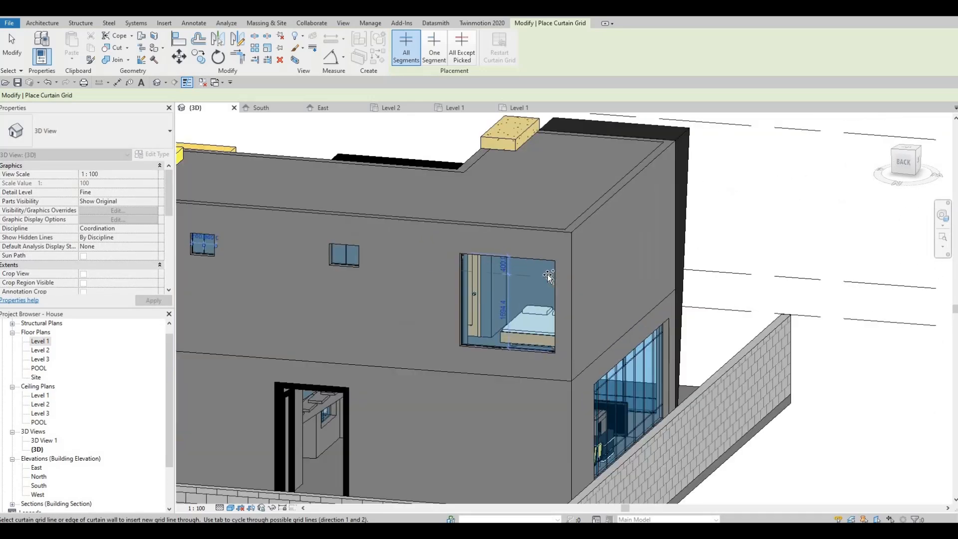
# Divide the rear bedroom window with horizontal curtain grid lines 300 mm from top and bottom and two verticals forming equal 686.7 mm bays
pyautogui.click(546, 336)
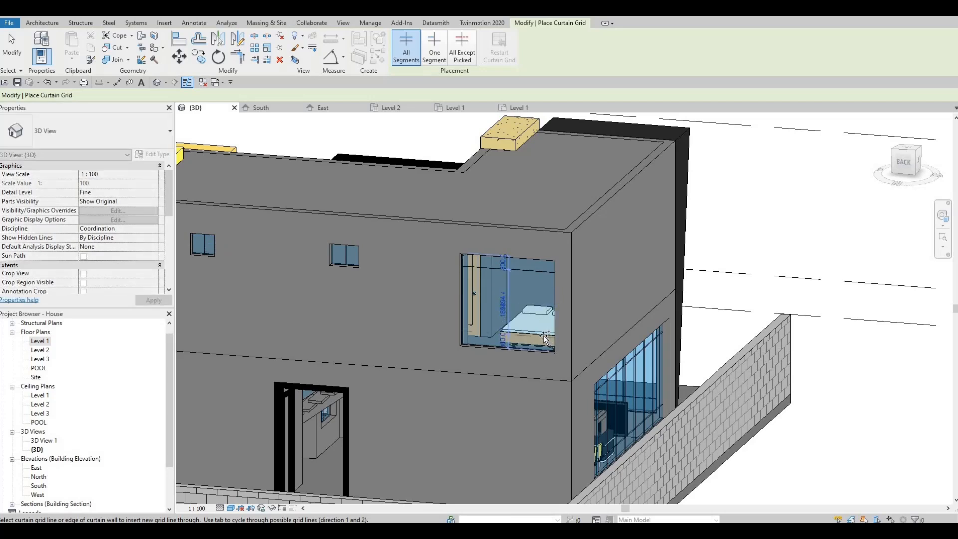
pyautogui.scroll(2, 509, 265)
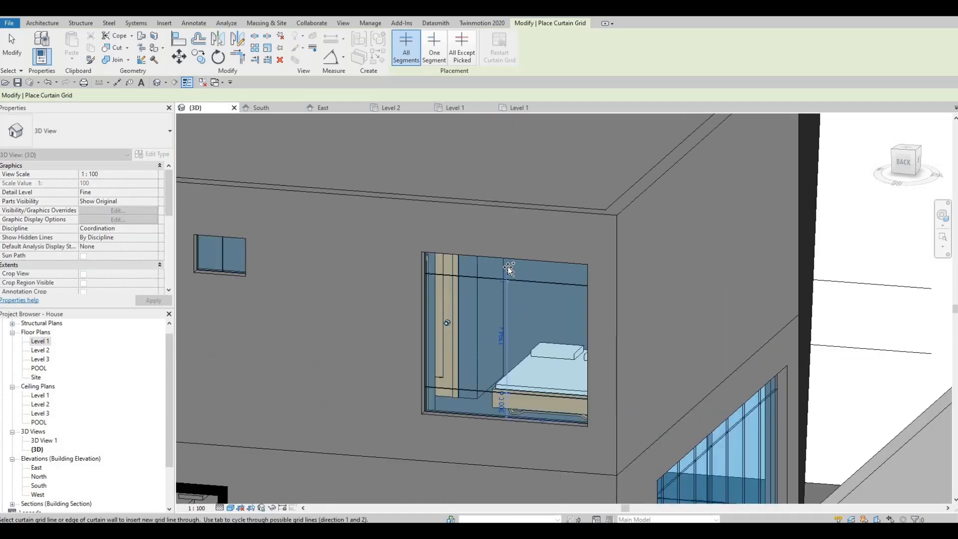
pyautogui.click(482, 264)
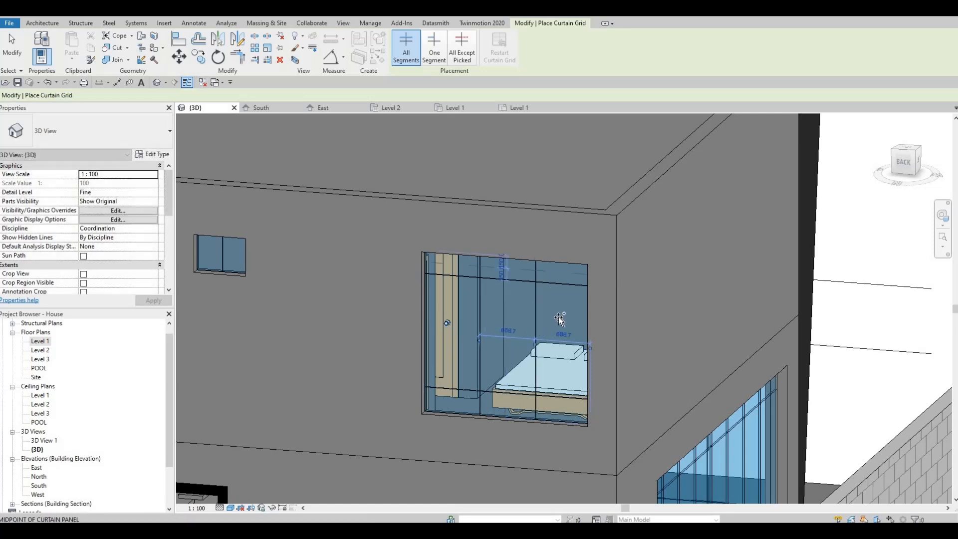
# Place horizontal curtain grid lines 300 mm from the top and bottom of the dark-framed upper-floor window
pyautogui.keyDown('shift'); pyautogui.moveTo(498, 316); pyautogui.dragTo(575, 328, button='middle'); pyautogui.keyUp('shift')
pyautogui.scroll(-4, 574, 329)
pyautogui.keyDown('shift'); pyautogui.moveTo(480, 310); pyautogui.dragTo(498, 252, button='middle'); pyautogui.keyUp('shift')
pyautogui.scroll(3, 543, 280)
pyautogui.scroll(2, 529, 278)
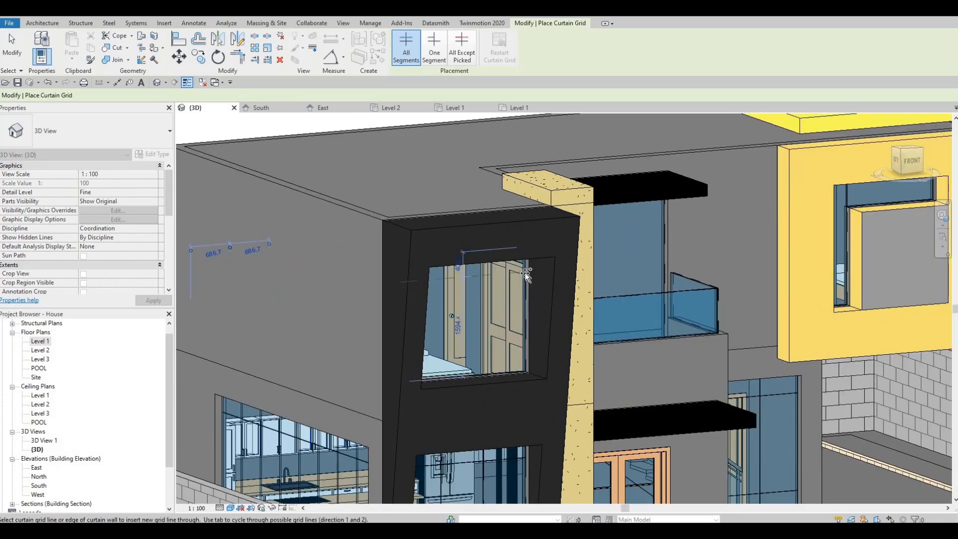
pyautogui.scroll(5, 527, 275)
pyautogui.click(511, 170)
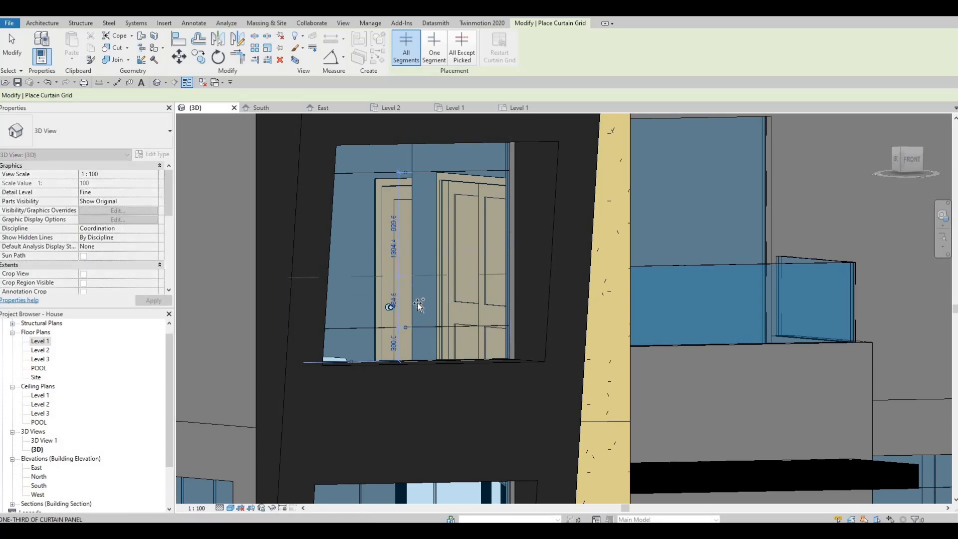
# Add two vertical curtain grid lines to the dark-framed upper-floor window, dividing it into three equal bays of about 733 mm
pyautogui.scroll(-3, 428, 220)
pyautogui.scroll(2, 430, 214)
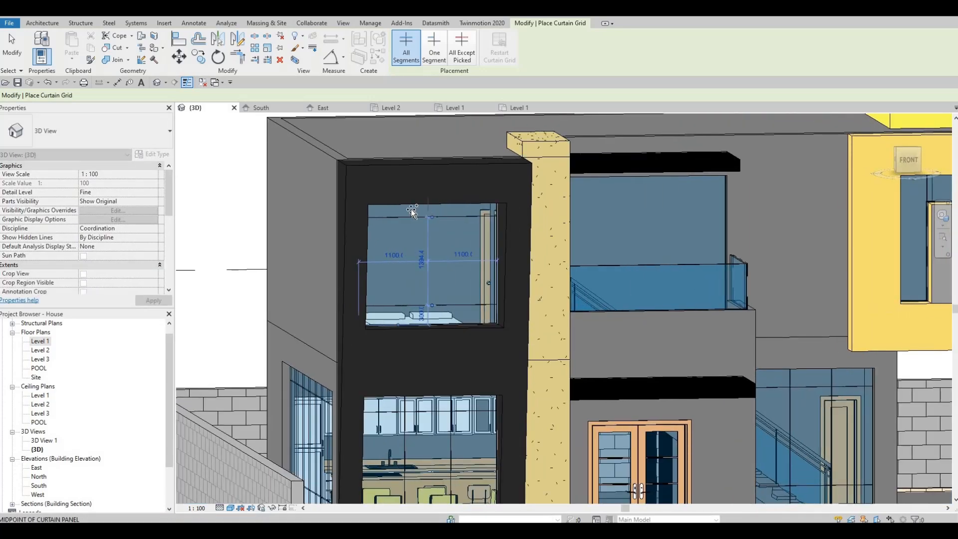
pyautogui.click(448, 214)
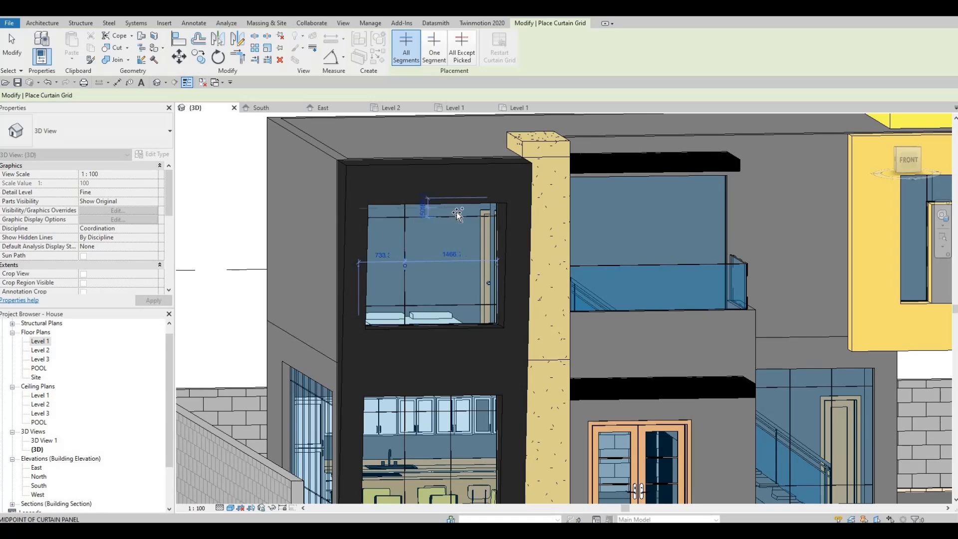
# Place a horizontal curtain grid line on the balcony window and set its distance from the top to 500 mm
pyautogui.scroll(-3, 510, 262)
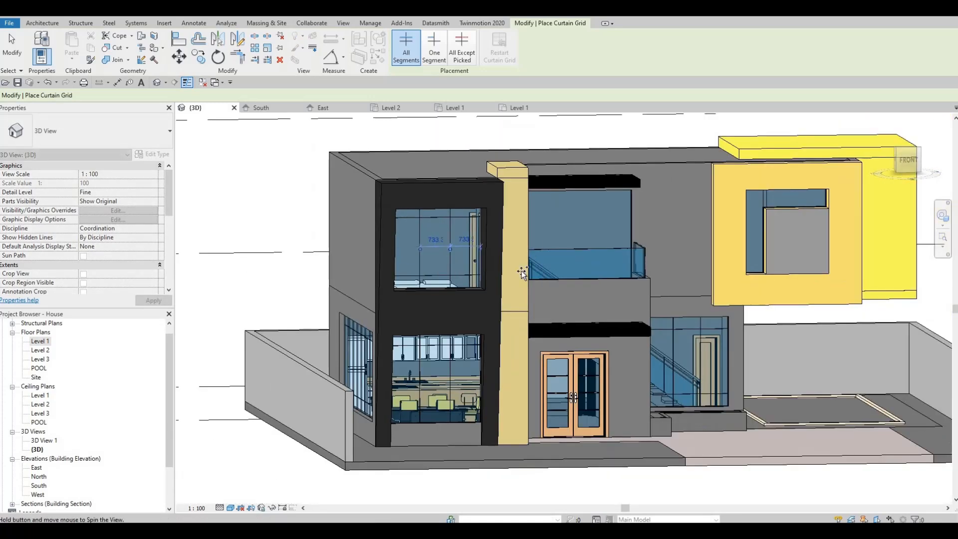
pyautogui.scroll(2, 538, 275)
pyautogui.scroll(3, 590, 202)
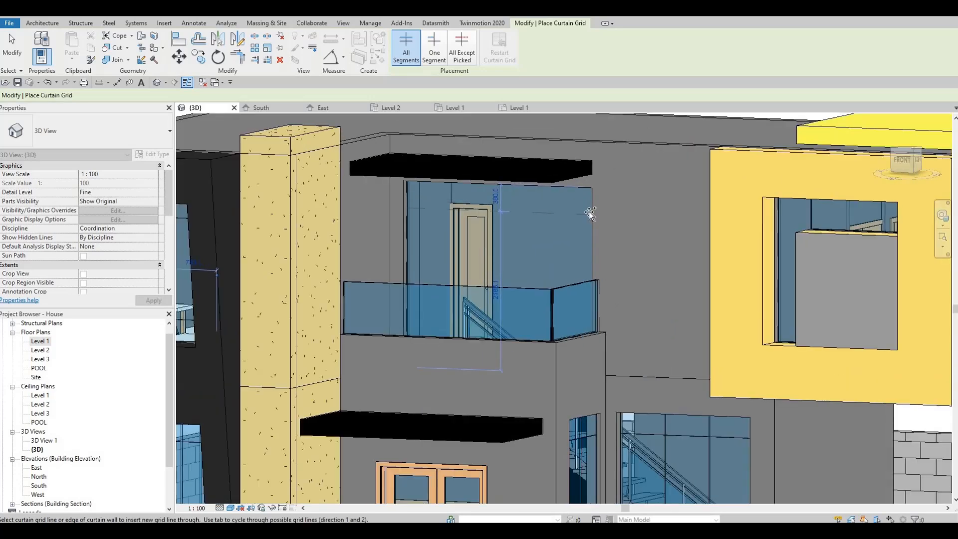
pyautogui.click(589, 207)
pyautogui.scroll(-3, 479, 268)
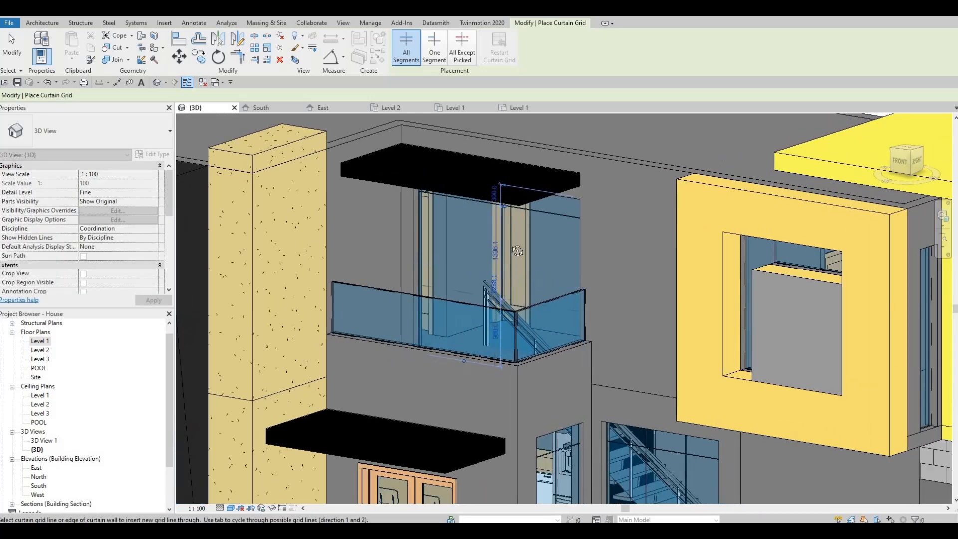
pyautogui.scroll(3, 524, 228)
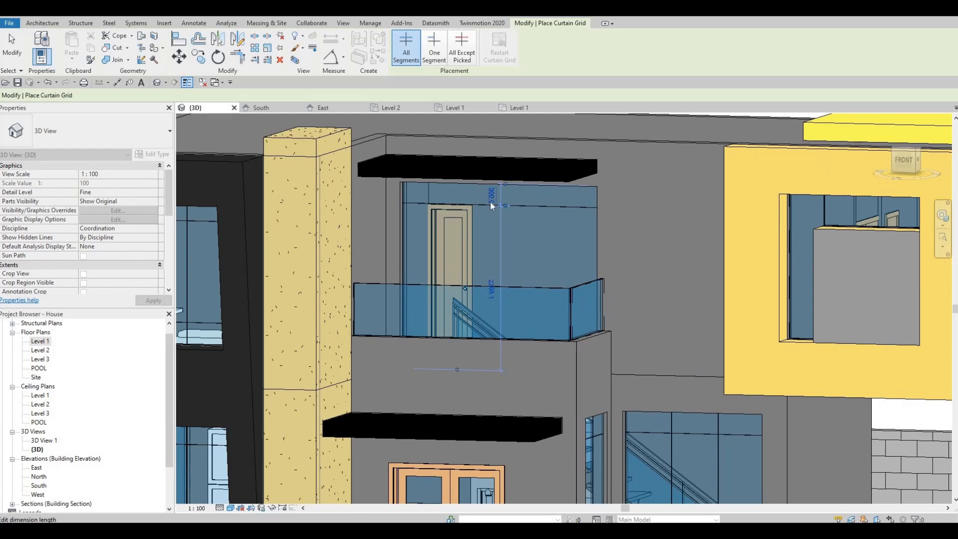
pyautogui.press('Return')
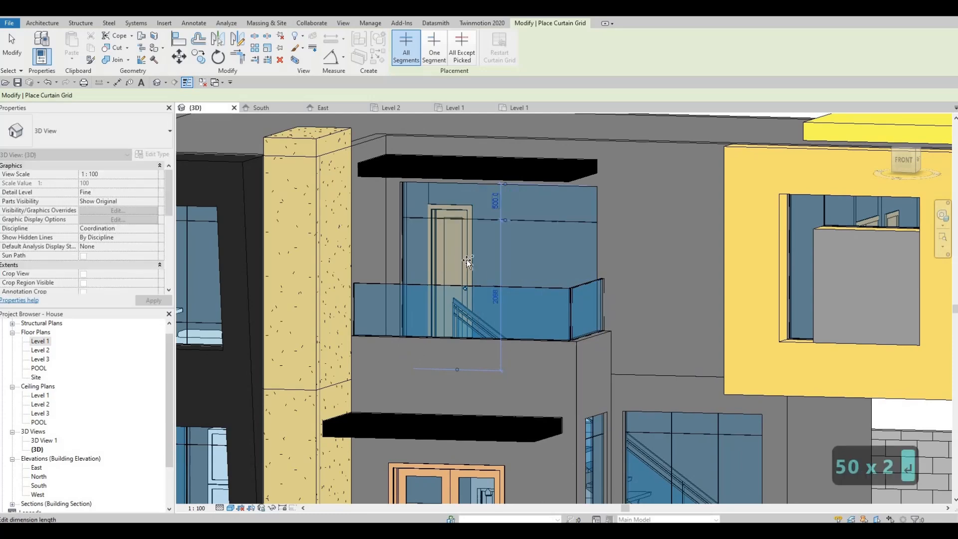
pyautogui.press('Escape')
# Add three vertical curtain grid lines to the balcony window, dividing it into four equal 700 mm bays
pyautogui.keyDown('shift'); pyautogui.moveTo(469, 280); pyautogui.dragTo(477, 307, button='middle'); pyautogui.keyUp('shift')
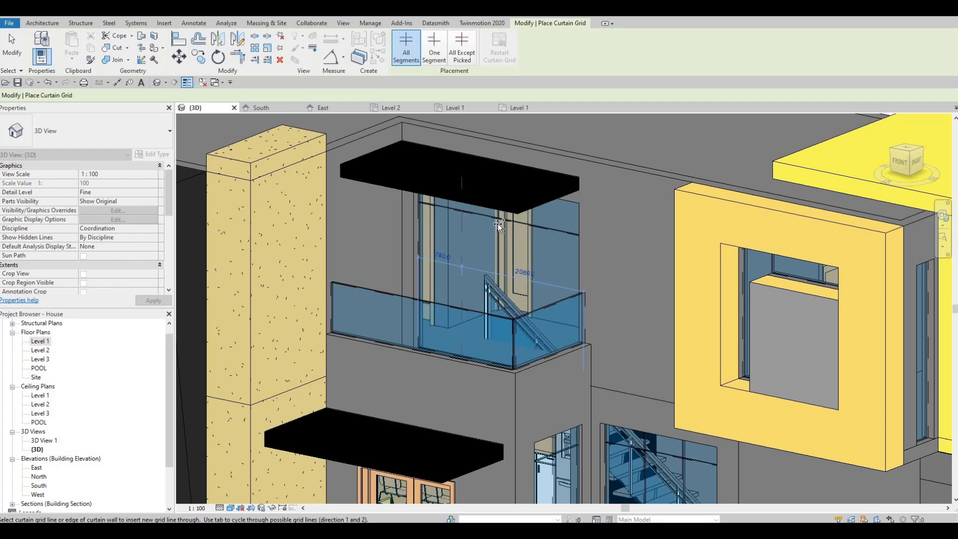
pyautogui.keyDown('shift'); pyautogui.moveTo(515, 240); pyautogui.dragTo(492, 242, button='middle'); pyautogui.keyUp('shift')
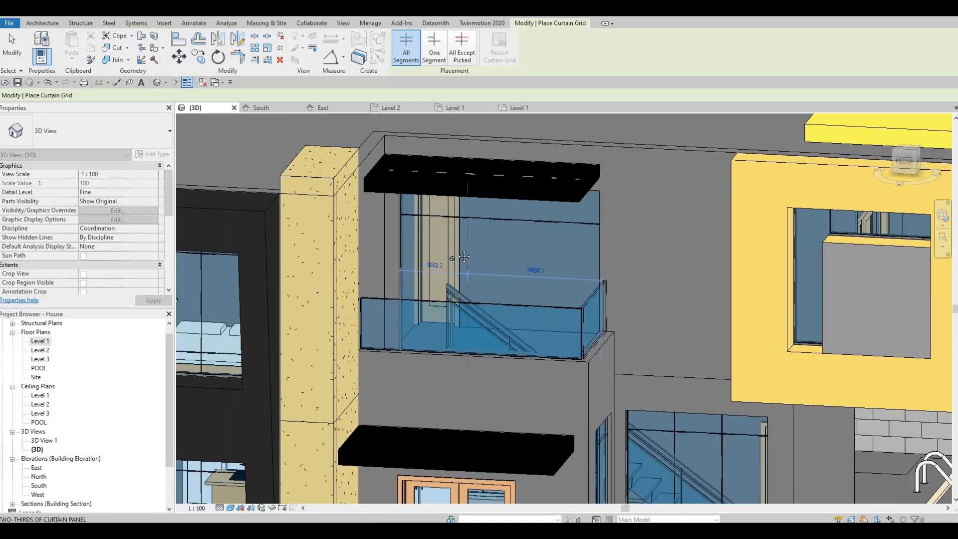
pyautogui.keyDown('shift'); pyautogui.moveTo(458, 243); pyautogui.dragTo(449, 245, button='middle'); pyautogui.keyUp('shift')
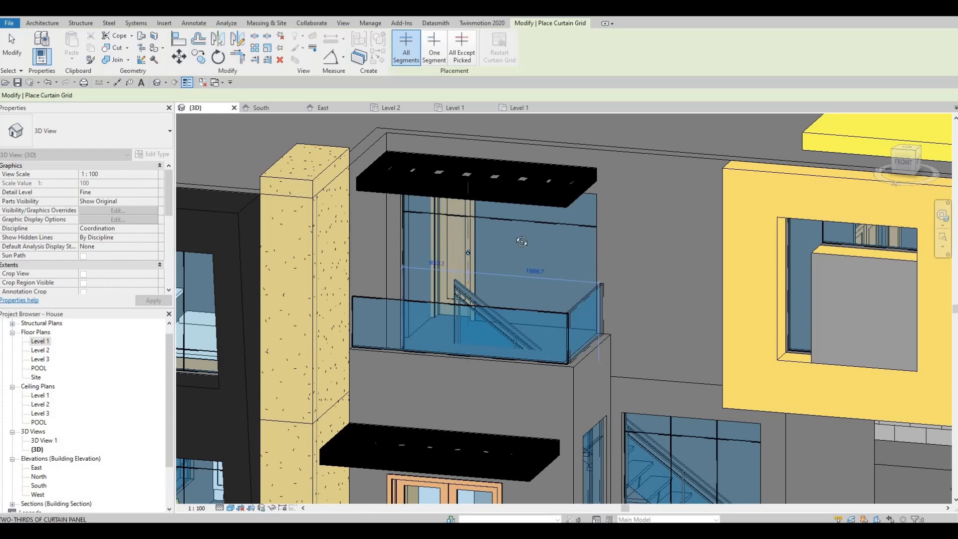
pyautogui.keyDown('shift'); pyautogui.moveTo(565, 246); pyautogui.dragTo(504, 277, button='middle'); pyautogui.keyUp('shift')
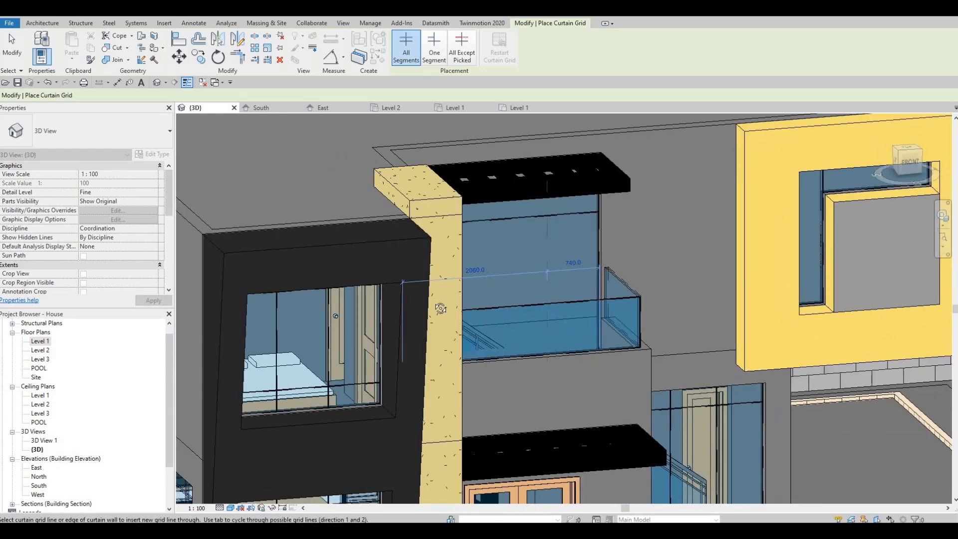
pyautogui.keyDown('shift'); pyautogui.moveTo(451, 293); pyautogui.dragTo(456, 274, button='middle'); pyautogui.keyUp('shift')
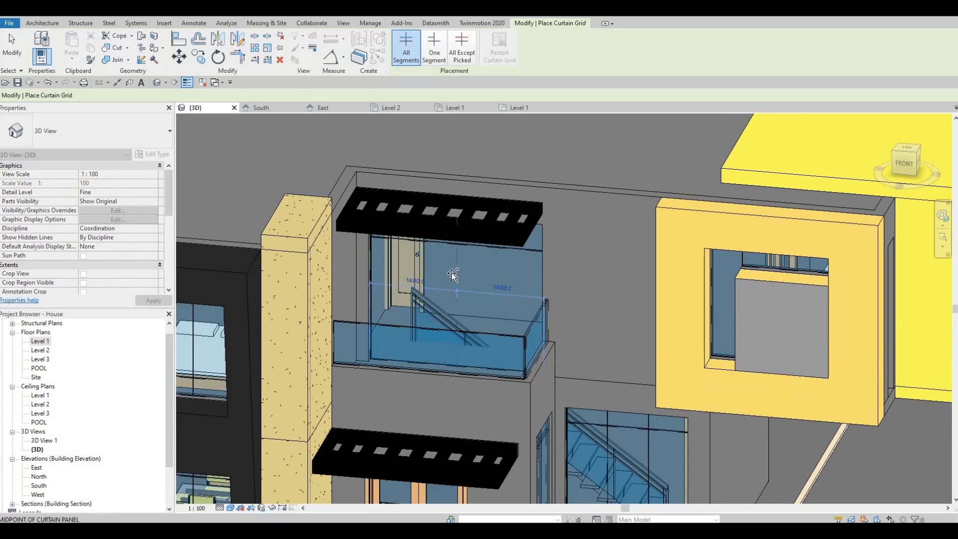
pyautogui.click(422, 279)
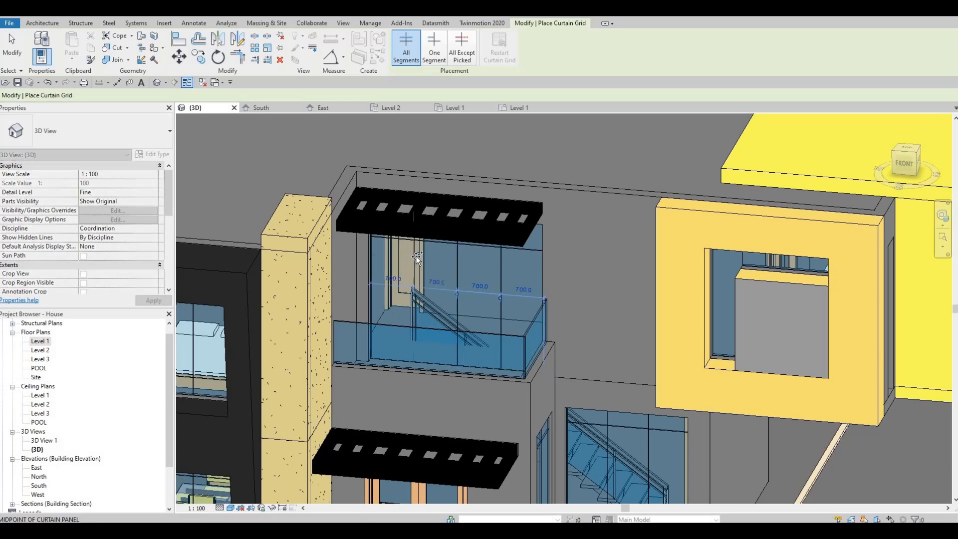
# Try to place a single-segment horizontal curtain grid line 300 mm above the bottom of one middle bay of the balcony window
pyautogui.keyDown('shift'); pyautogui.moveTo(425, 270); pyautogui.dragTo(492, 285, button='middle'); pyautogui.keyUp('shift')
pyautogui.scroll(-5, 488, 256)
pyautogui.scroll(2, 492, 284)
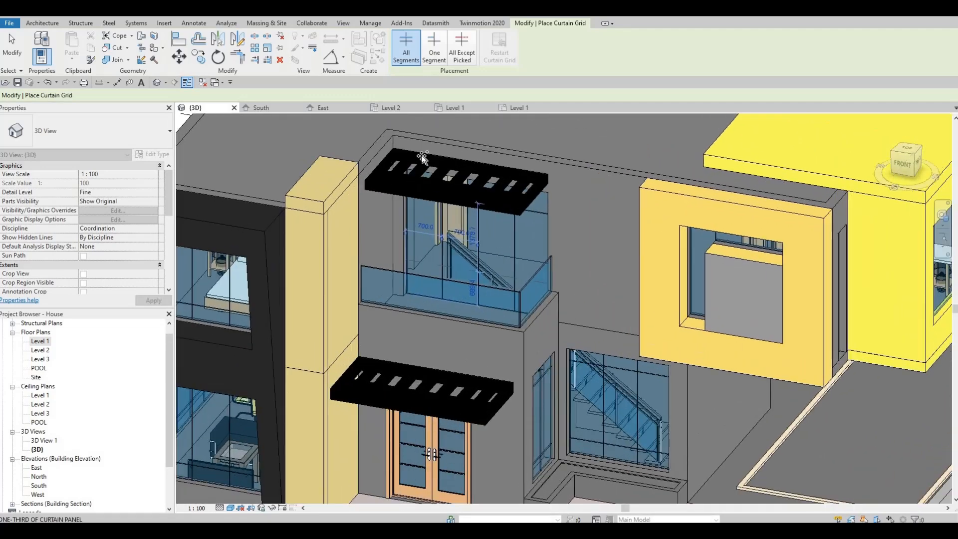
pyautogui.click(434, 47)
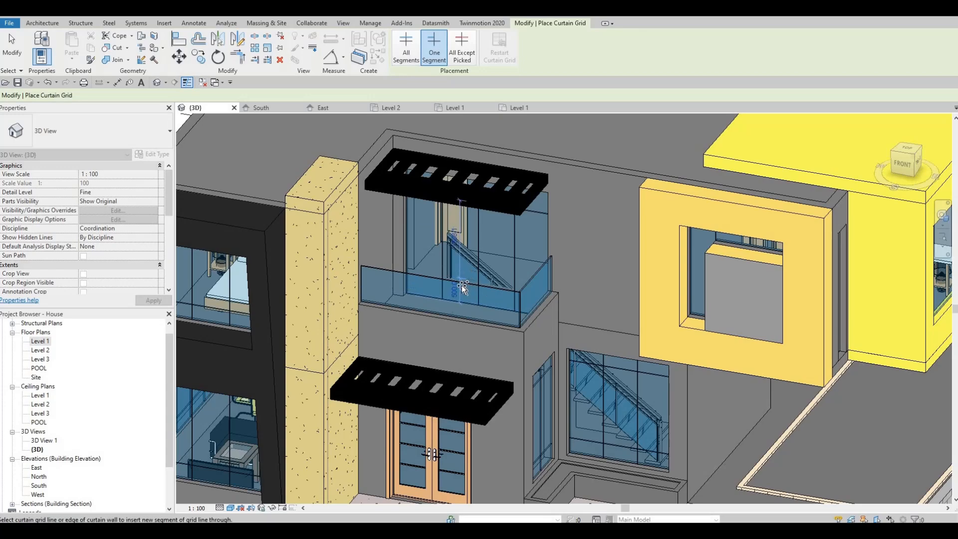
pyautogui.scroll(2, 463, 287)
pyautogui.keyDown('shift'); pyautogui.moveTo(469, 283); pyautogui.dragTo(477, 280, button='middle'); pyautogui.keyUp('shift')
pyautogui.keyDown('shift'); pyautogui.moveTo(530, 200); pyautogui.dragTo(473, 289, button='middle'); pyautogui.keyUp('shift')
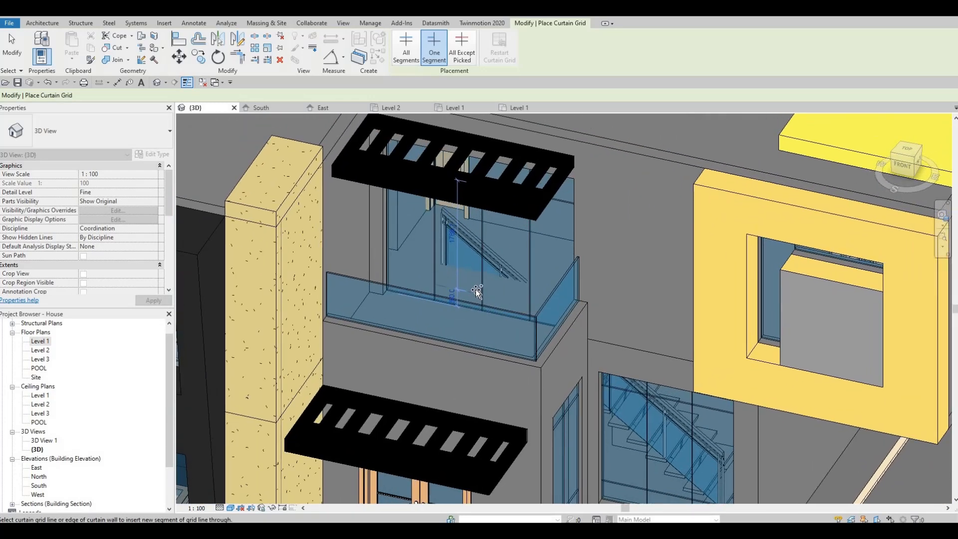
pyautogui.scroll(5, 474, 293)
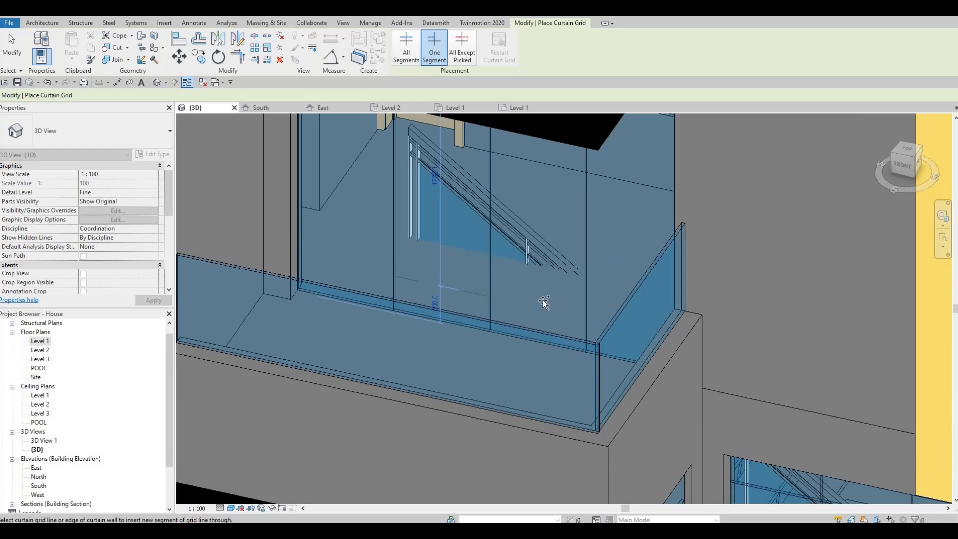
pyautogui.press('Escape')
pyautogui.press('Escape')
# Delete the single-segment horizontal grid line from the lower part of the balcony window
pyautogui.click(465, 287)
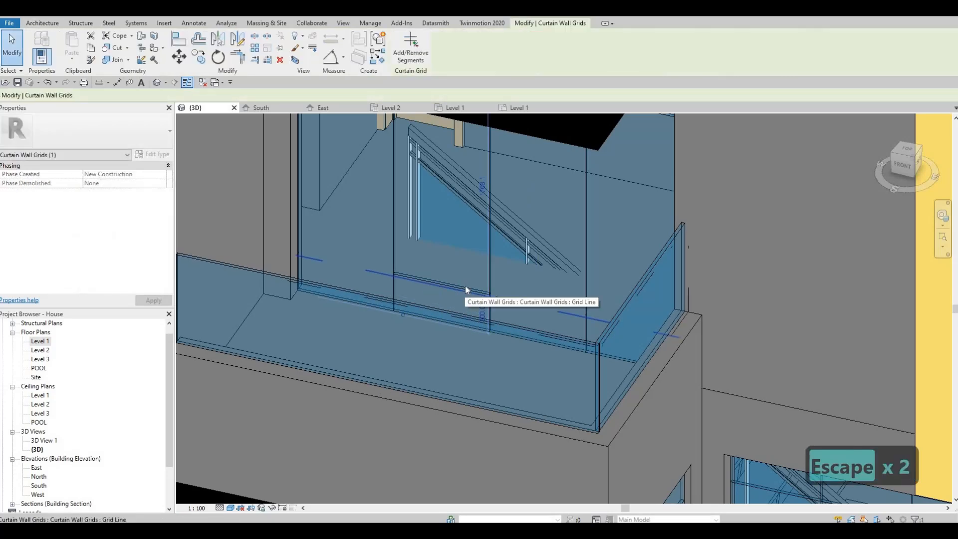
pyautogui.press('Escape')
pyautogui.click(457, 288)
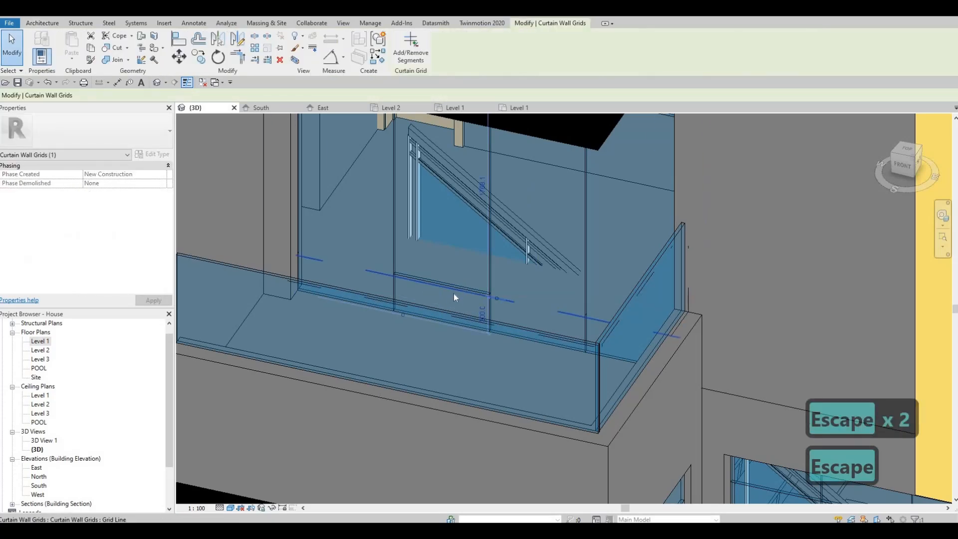
pyautogui.press('Delete')
pyautogui.keyDown('shift'); pyautogui.moveTo(473, 301); pyautogui.dragTo(531, 215, button='middle'); pyautogui.keyUp('shift')
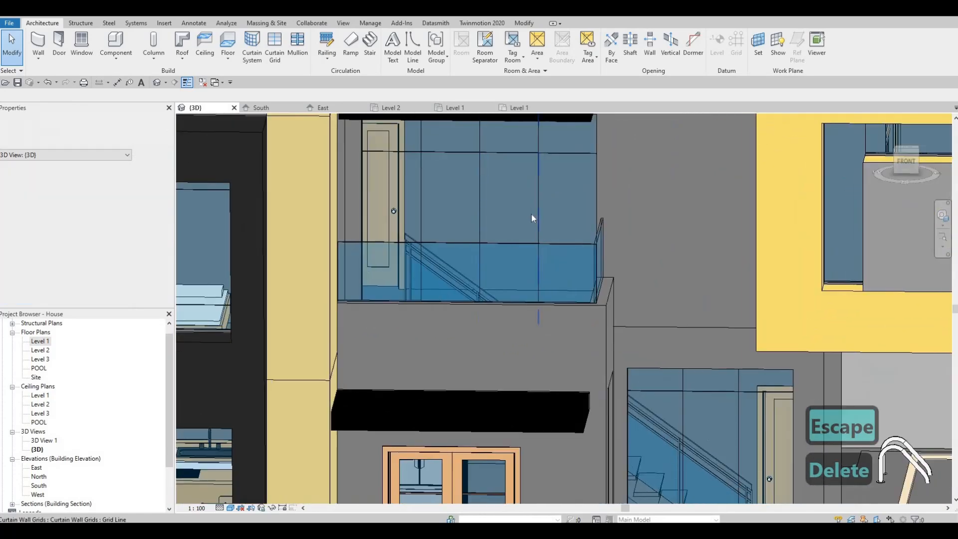
# Raise the bottom of the narrow curtain wall window beside the bright yellow box to about 300 mm above Level 2
pyautogui.scroll(-5, 574, 219)
pyautogui.scroll(5, 617, 194)
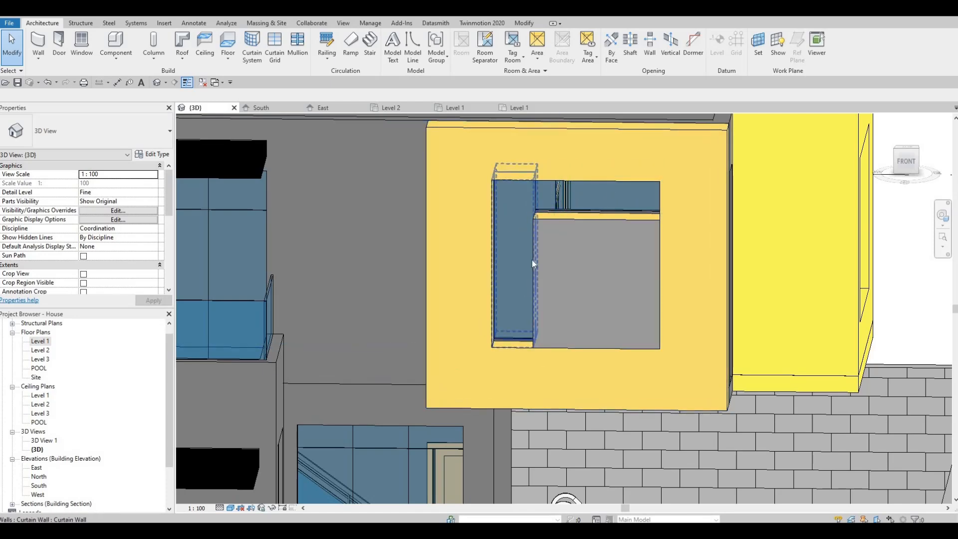
pyautogui.scroll(-8, 546, 267)
pyautogui.keyDown('shift'); pyautogui.moveTo(546, 266); pyautogui.dragTo(451, 272, button='middle'); pyautogui.keyUp('shift')
pyautogui.scroll(4, 462, 268)
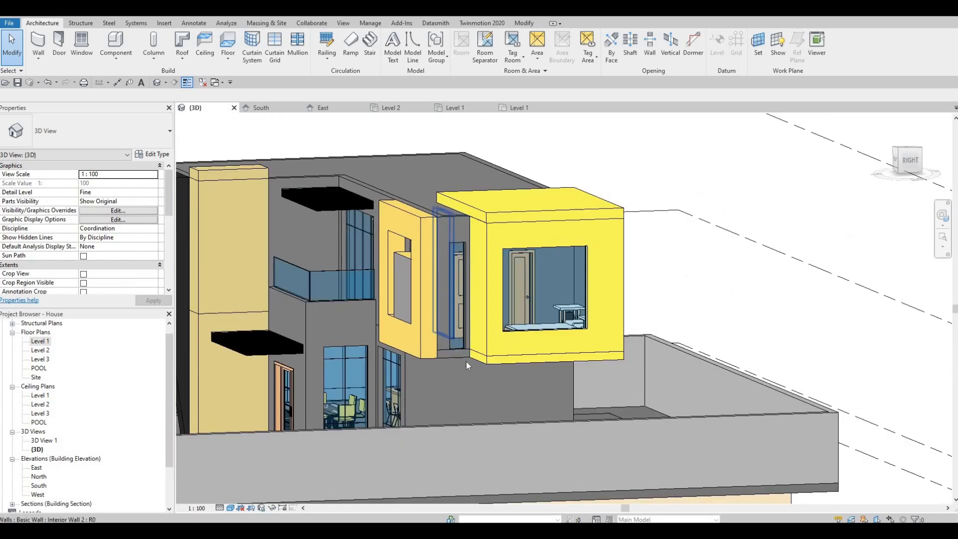
pyautogui.scroll(5, 466, 361)
pyautogui.click(465, 362)
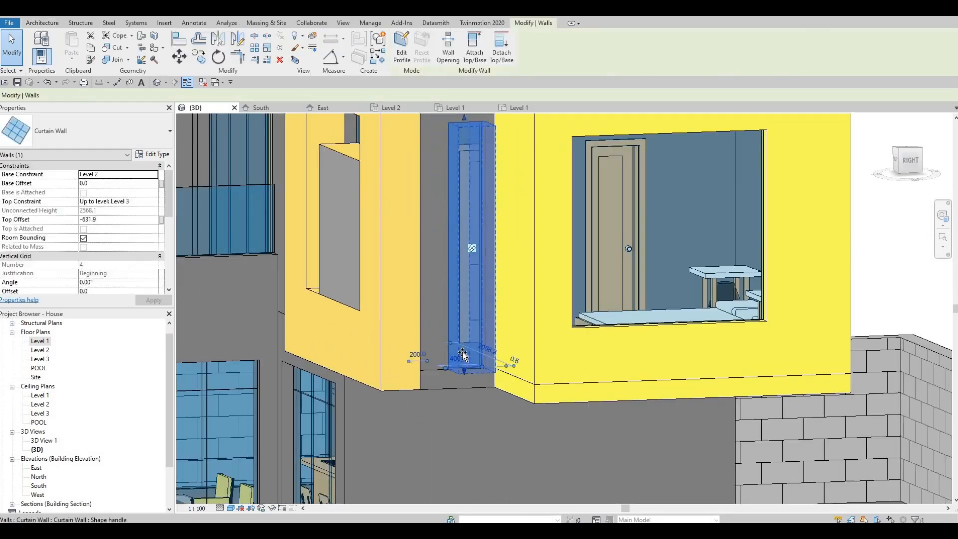
pyautogui.press('Escape')
pyautogui.press('Escape')
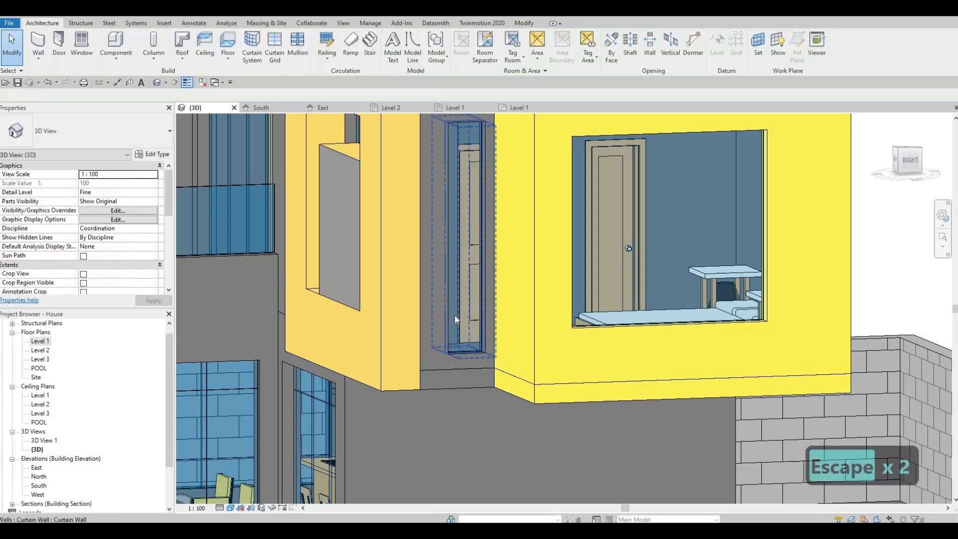
pyautogui.scroll(-3, 455, 315)
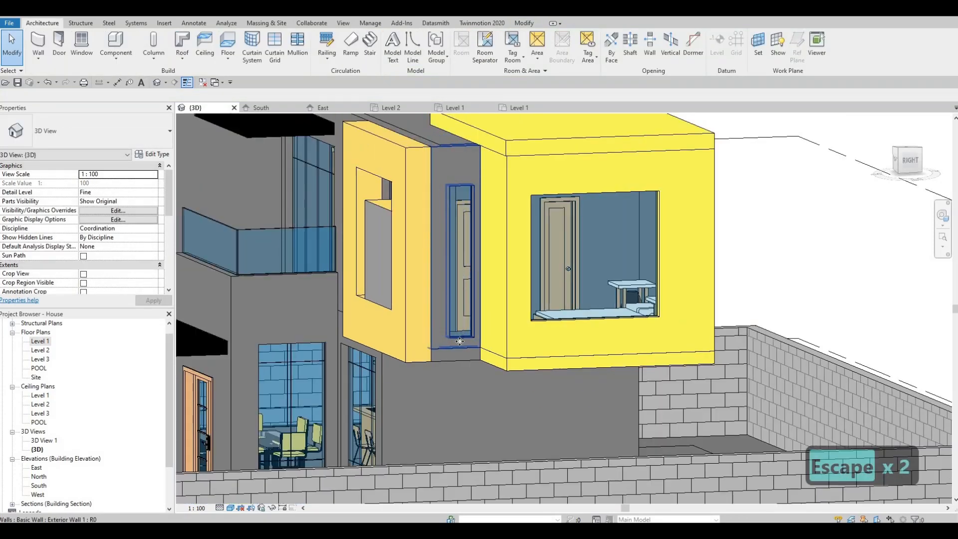
pyautogui.click(462, 335)
pyautogui.press('Escape')
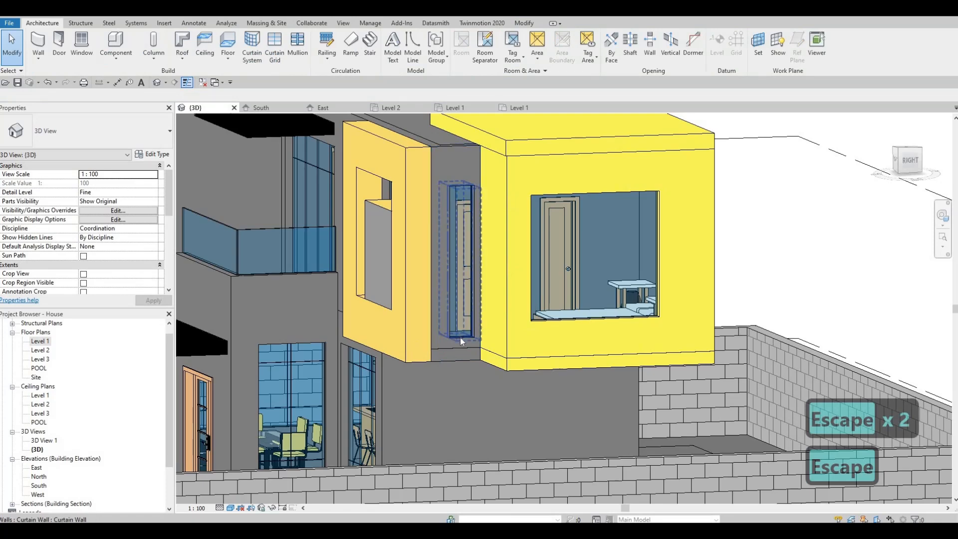
pyautogui.click(460, 334)
pyautogui.press('Escape')
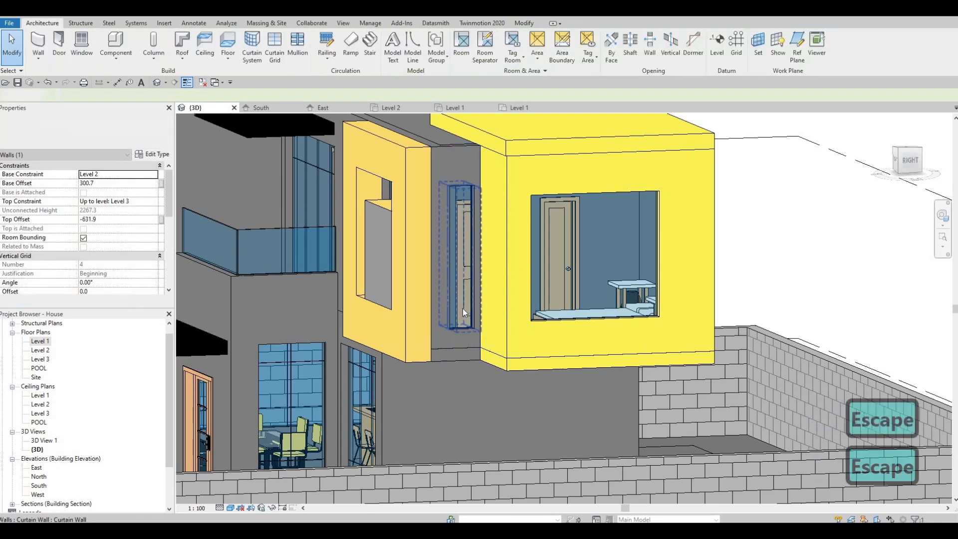
pyautogui.press('Escape')
# Place horizontal curtain grid lines near the top and bottom of the bright yellow box's window, setting the lower one 300 mm above the bottom
pyautogui.press('F1')
pyautogui.click(275, 46)
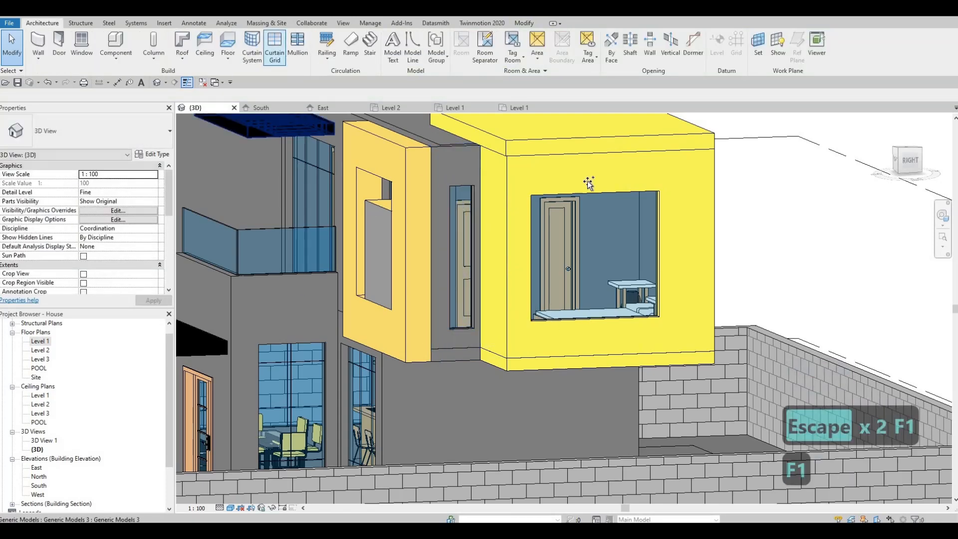
pyautogui.click(658, 209)
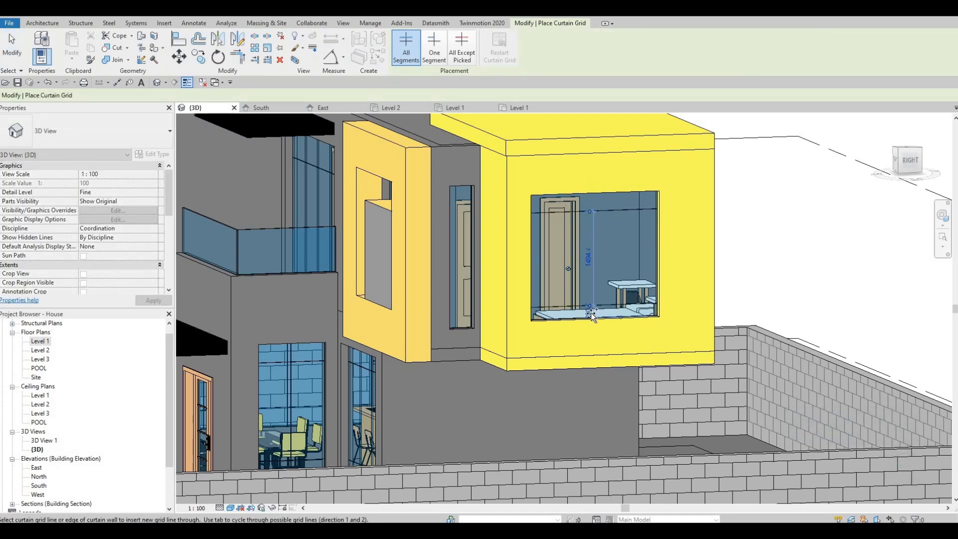
pyautogui.scroll(3, 584, 314)
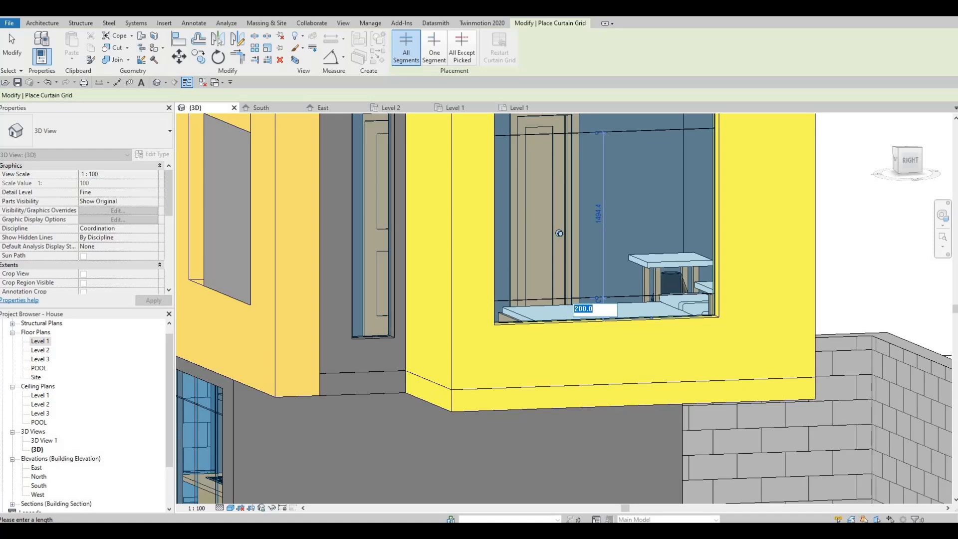
pyautogui.write('00')
pyautogui.press('Return')
pyautogui.press('Escape')
pyautogui.scroll(-4, 589, 289)
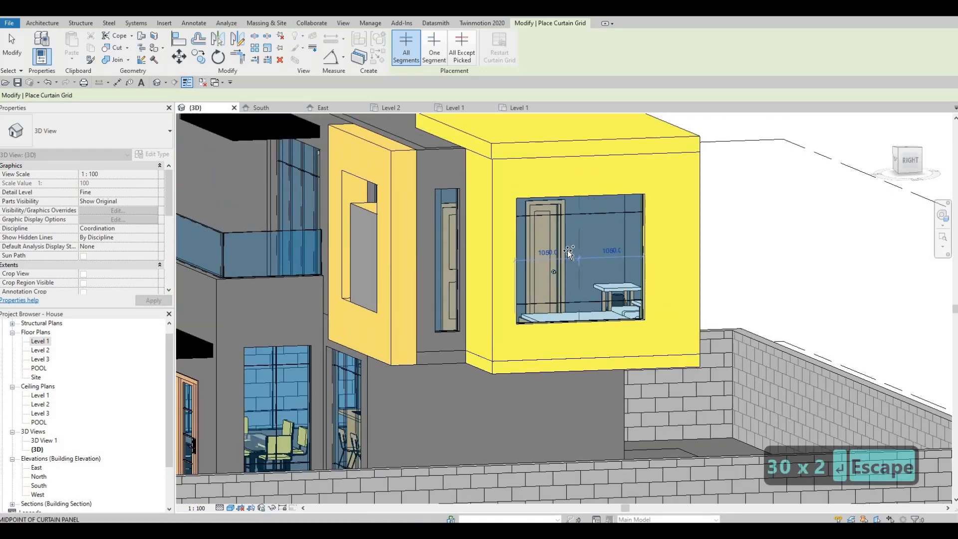
# Add two vertical curtain grid lines to the bright yellow box's window, dividing it into three equal 700 mm bays
pyautogui.press('F1')
pyautogui.click(603, 231)
pyautogui.scroll(-4, 529, 266)
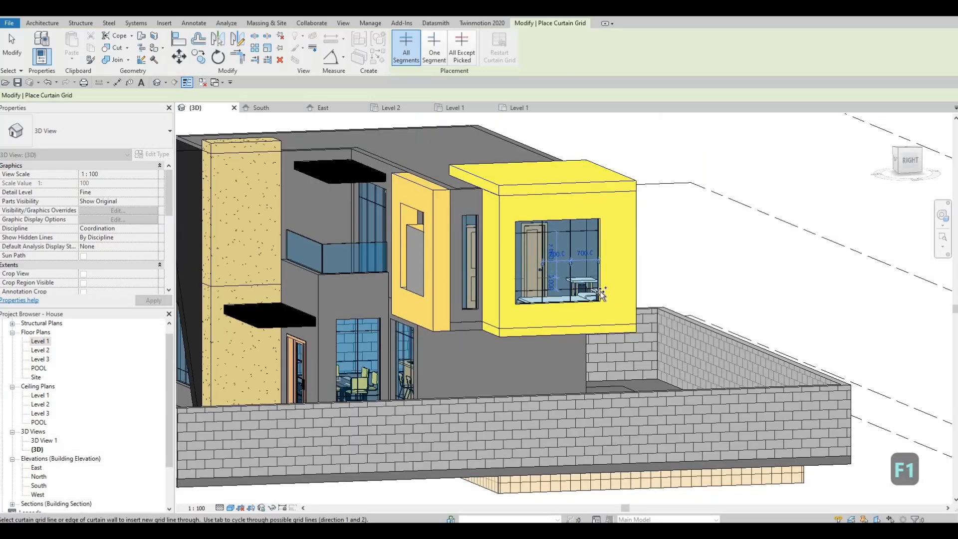
# Examine the windows' grid lines on the different sides of the house and leave the curtain grid command
pyautogui.keyDown('shift'); pyautogui.moveTo(552, 291); pyautogui.dragTo(493, 272, button='middle'); pyautogui.keyUp('shift')
pyautogui.scroll(3, 558, 294)
pyautogui.scroll(-3, 557, 294)
pyautogui.keyDown('shift'); pyautogui.moveTo(557, 294); pyautogui.dragTo(696, 215, button='middle'); pyautogui.keyUp('shift')
pyautogui.scroll(3, 587, 286)
pyautogui.scroll(-3, 587, 286)
pyautogui.scroll(3, 529, 304)
pyautogui.scroll(-3, 528, 305)
pyautogui.press('Escape')
pyautogui.press('Escape')
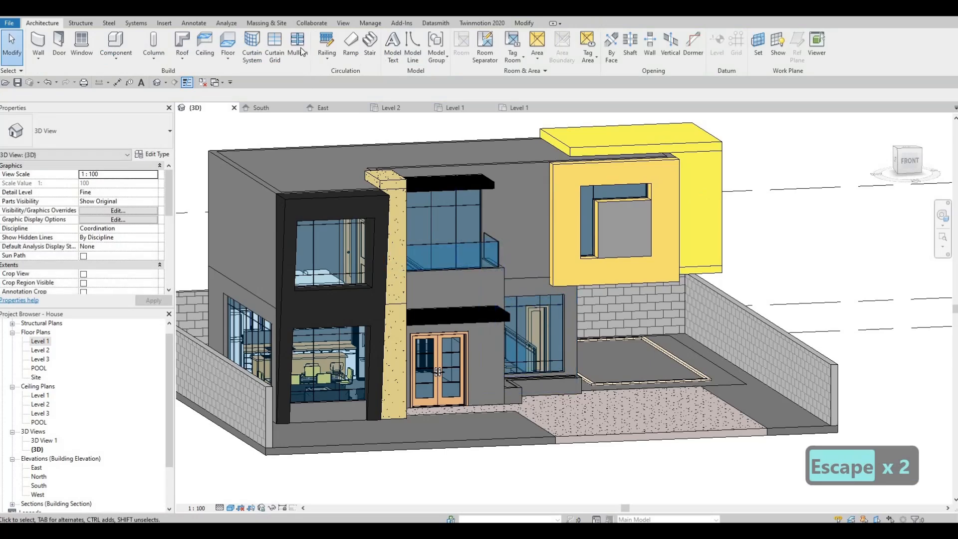
# Place 50mm x 65mm rectangular mullions on all grid lines of the dark frame, balcony, left side and ground-floor stair windows
pyautogui.click(298, 46)
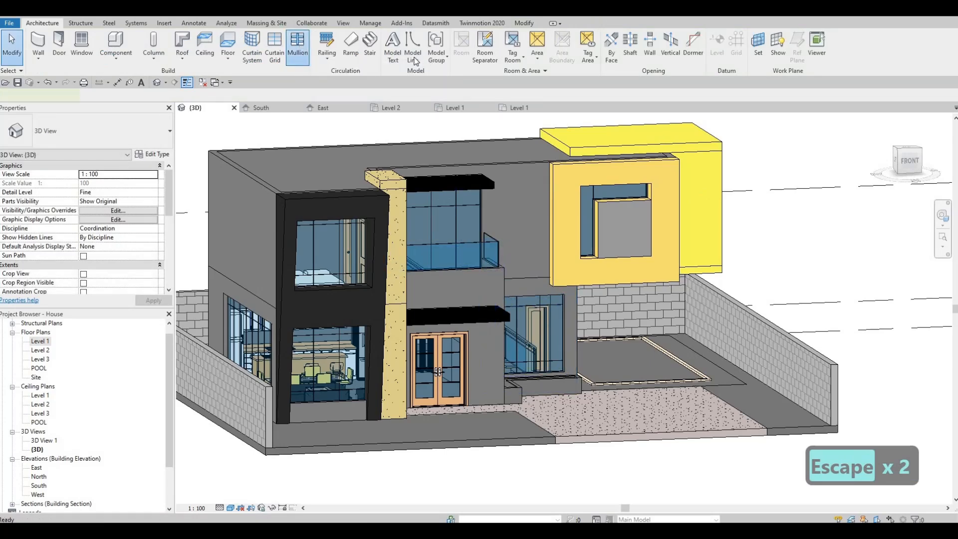
pyautogui.click(104, 131)
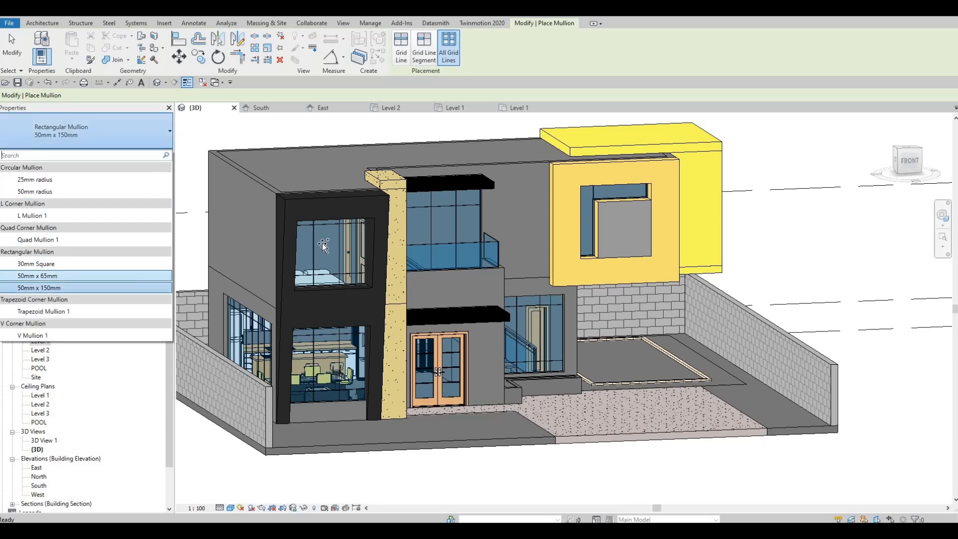
pyautogui.press('Return')
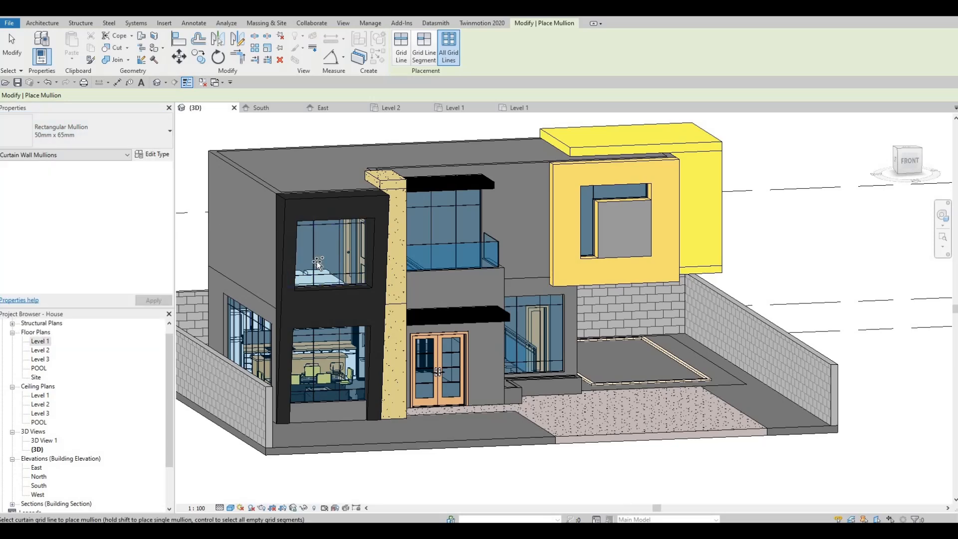
pyautogui.scroll(2, 316, 261)
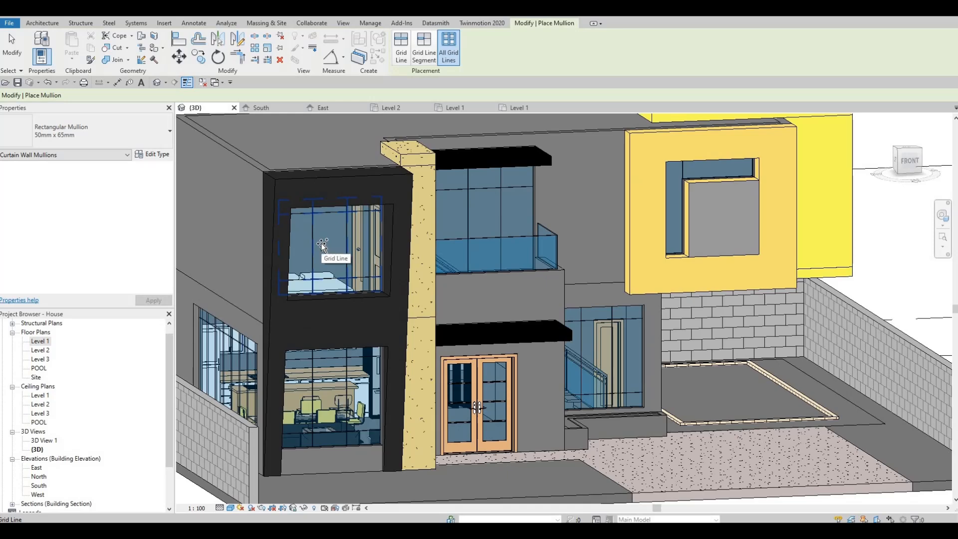
pyautogui.click(320, 246)
pyautogui.click(471, 208)
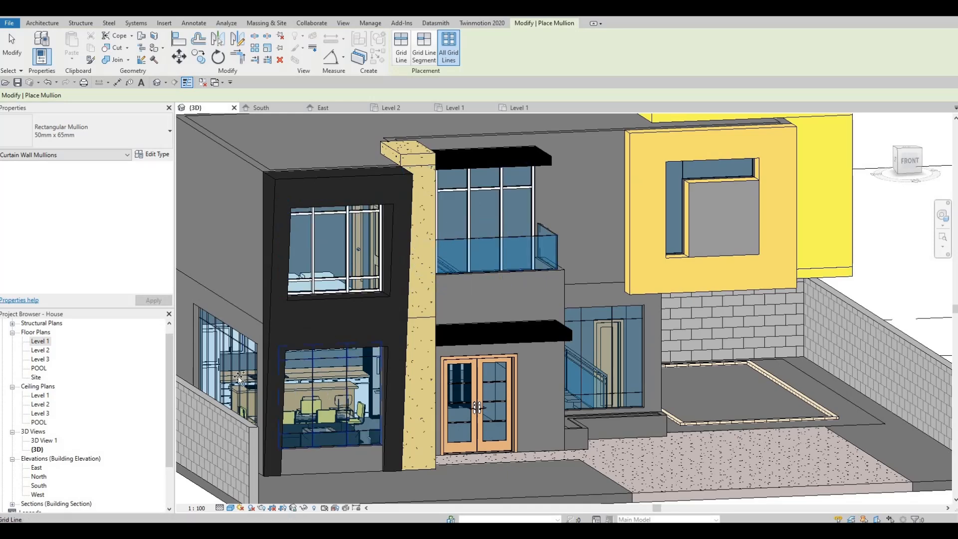
pyautogui.click(303, 363)
pyautogui.click(303, 363)
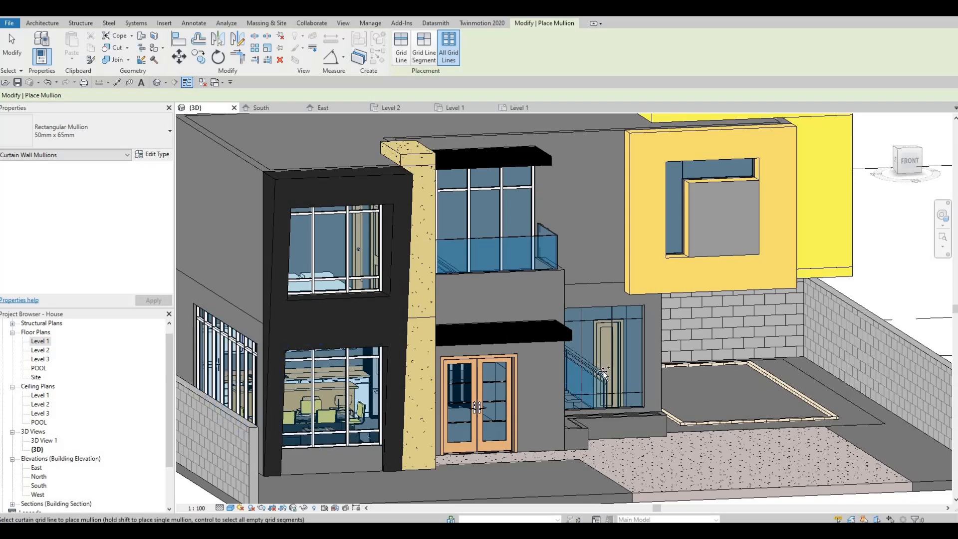
pyautogui.click(603, 369)
# Place 50mm x 65mm rectangular mullions on the L-shaped window inside the protruding light orange frame
pyautogui.keyDown('shift'); pyautogui.moveTo(603, 369); pyautogui.dragTo(568, 268, button='middle'); pyautogui.keyUp('shift')
pyautogui.press('ctrl')
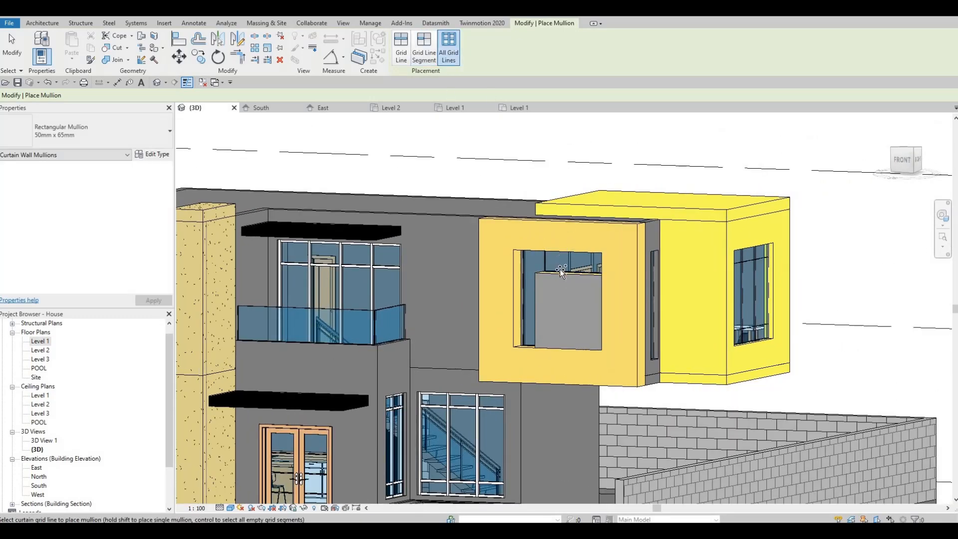
pyautogui.scroll(2, 560, 270)
pyautogui.click(549, 256)
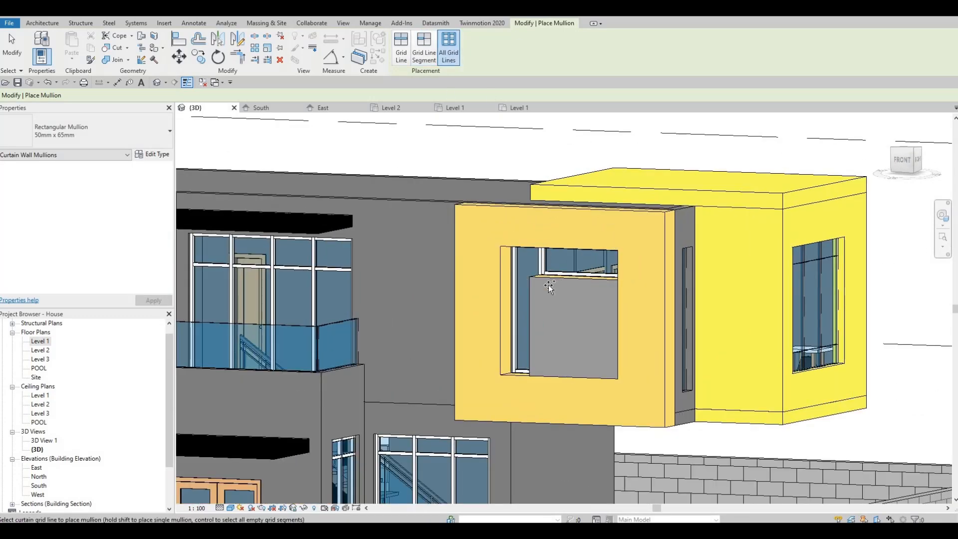
# Place 50mm x 65mm mullions on the bright yellow box's window, the two small rear windows and the large rear window
pyautogui.scroll(-5, 579, 314)
pyautogui.keyDown('shift'); pyautogui.moveTo(579, 314); pyautogui.dragTo(266, 247, button='middle'); pyautogui.keyUp('shift')
pyautogui.scroll(3, 715, 305)
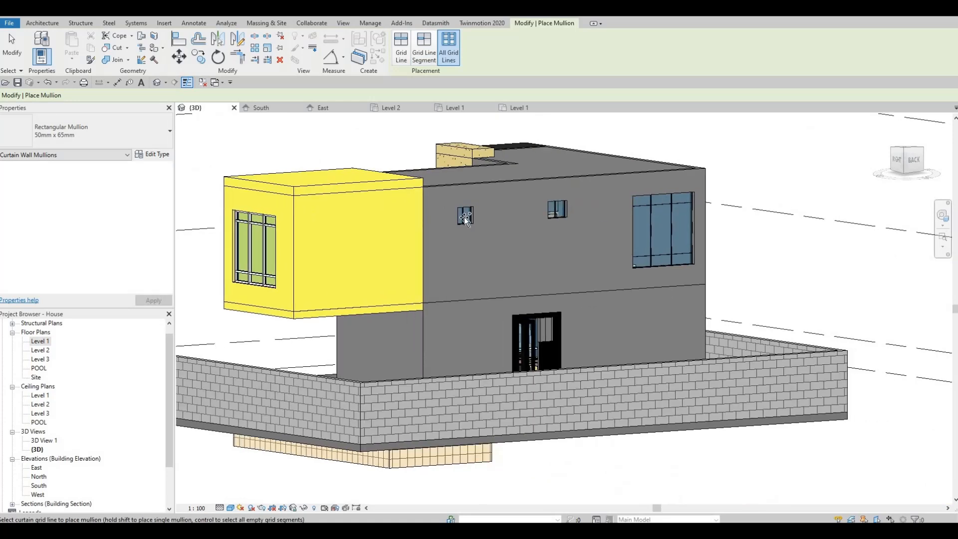
pyautogui.scroll(2, 727, 240)
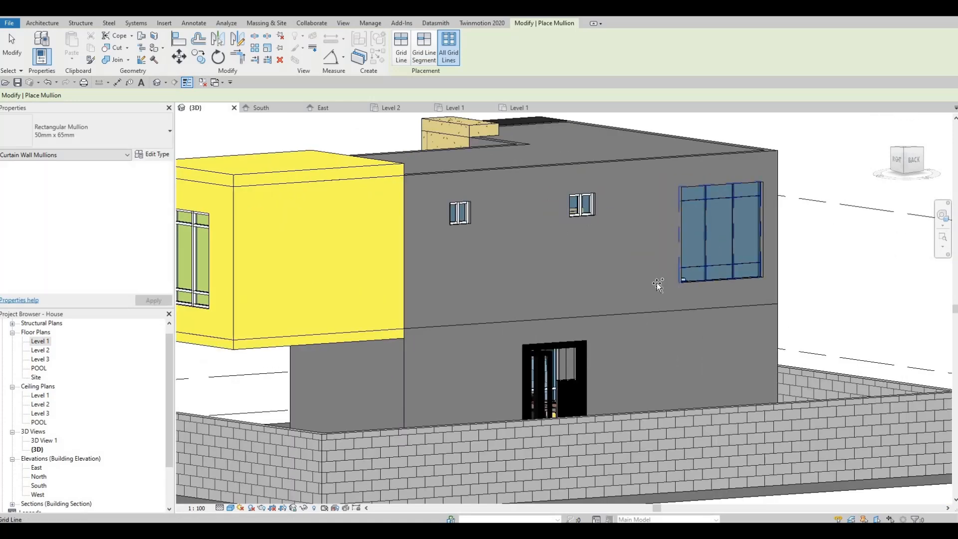
# Delete the short vertical mullion doubled up at the corner of the L-shaped window in the light orange frame
pyautogui.scroll(-4, 664, 295)
pyautogui.keyDown('shift'); pyautogui.moveTo(663, 295); pyautogui.dragTo(519, 279, button='middle'); pyautogui.keyUp('shift')
pyautogui.scroll(5, 614, 234)
pyautogui.scroll(6, 596, 256)
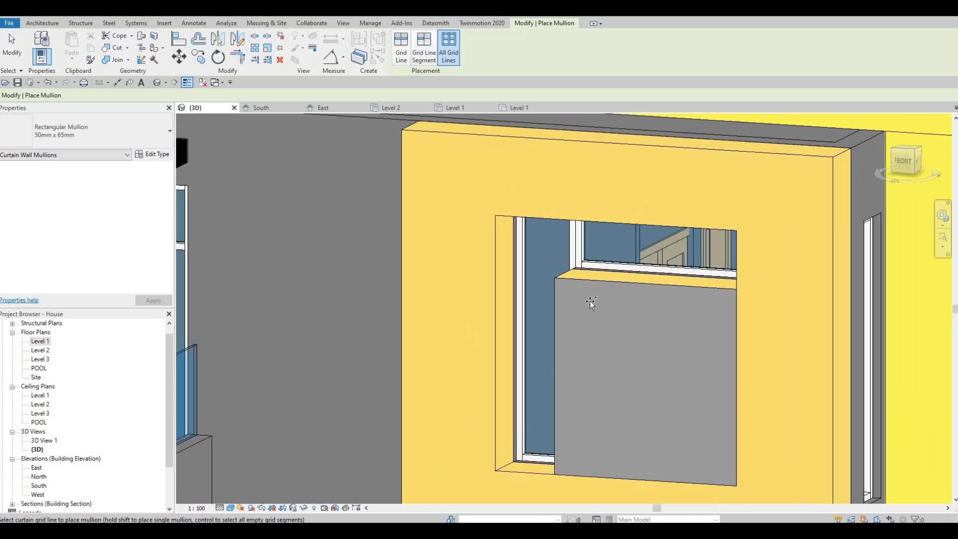
pyautogui.hscroll(5, 618, 238)
pyautogui.press('Escape')
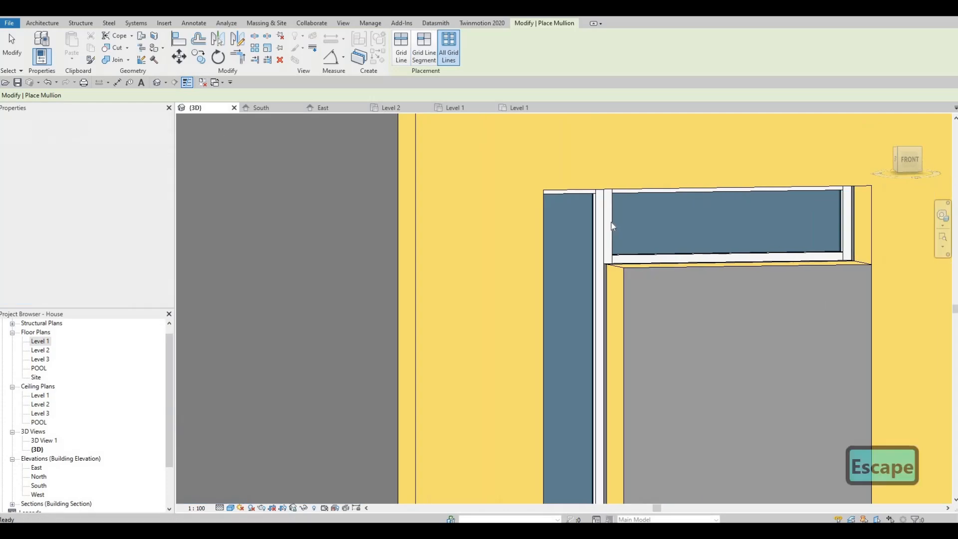
pyautogui.scroll(2, 614, 235)
pyautogui.click(603, 224)
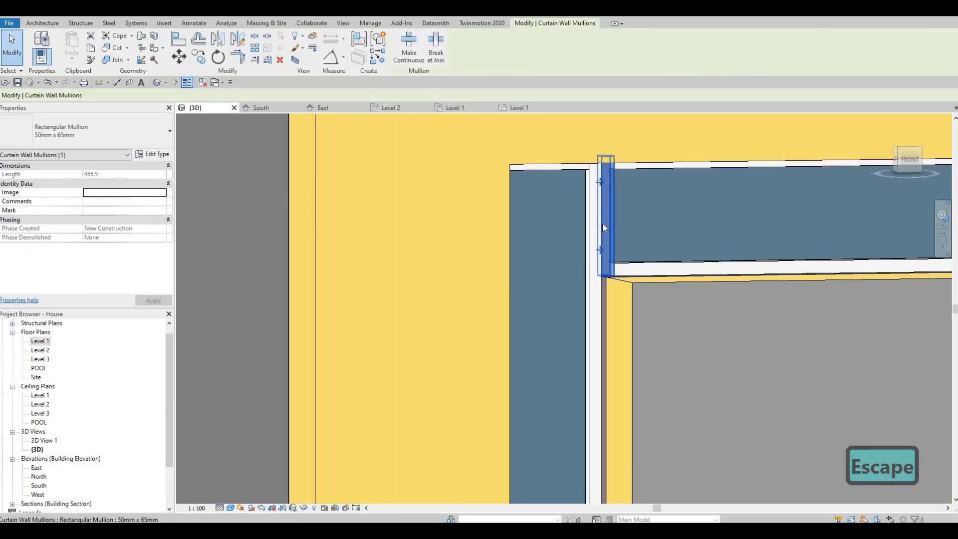
pyautogui.press('Delete')
# Examine the corner joint of the L-shaped window's mullions in the light orange frame from several angles
pyautogui.scroll(-3, 603, 228)
pyautogui.moveTo(474, 277); pyautogui.dragTo(404, 287, button='middle')
pyautogui.moveTo(387, 250); pyautogui.dragTo(387, 286, button='middle')
pyautogui.scroll(1, 390, 253)
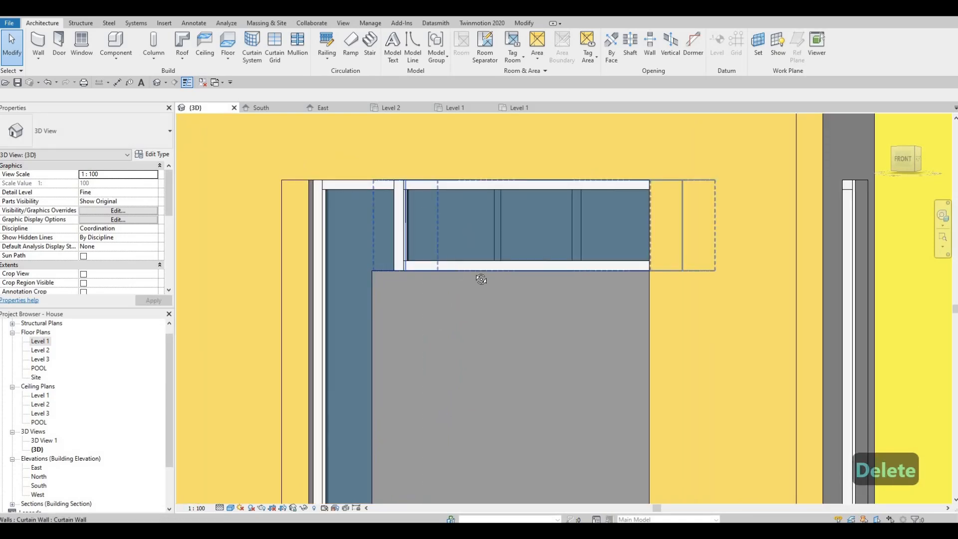
pyautogui.scroll(-2, 454, 265)
pyautogui.keyDown('shift'); pyautogui.moveTo(455, 267); pyautogui.dragTo(539, 260, button='middle'); pyautogui.keyUp('shift')
pyautogui.moveTo(648, 220); pyautogui.dragTo(525, 204, button='middle')
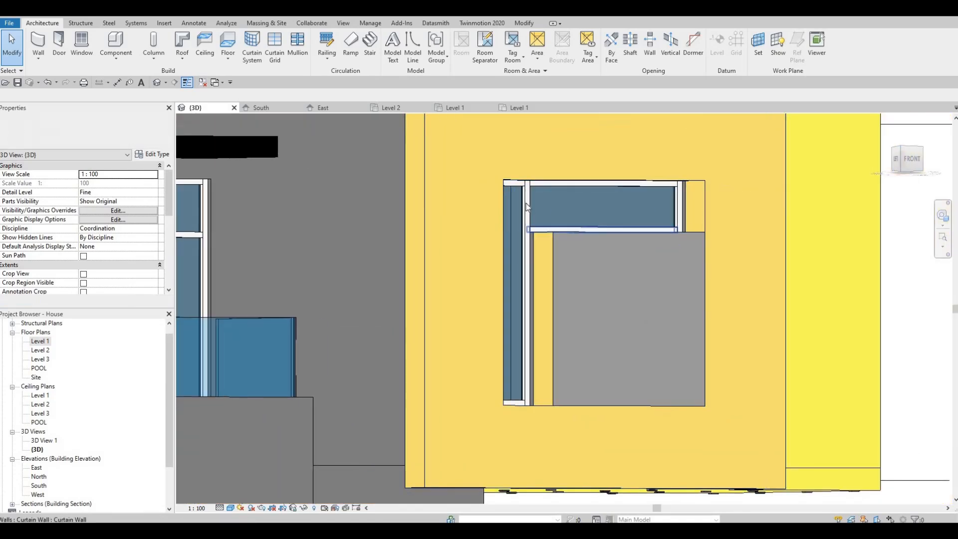
pyautogui.click(540, 212)
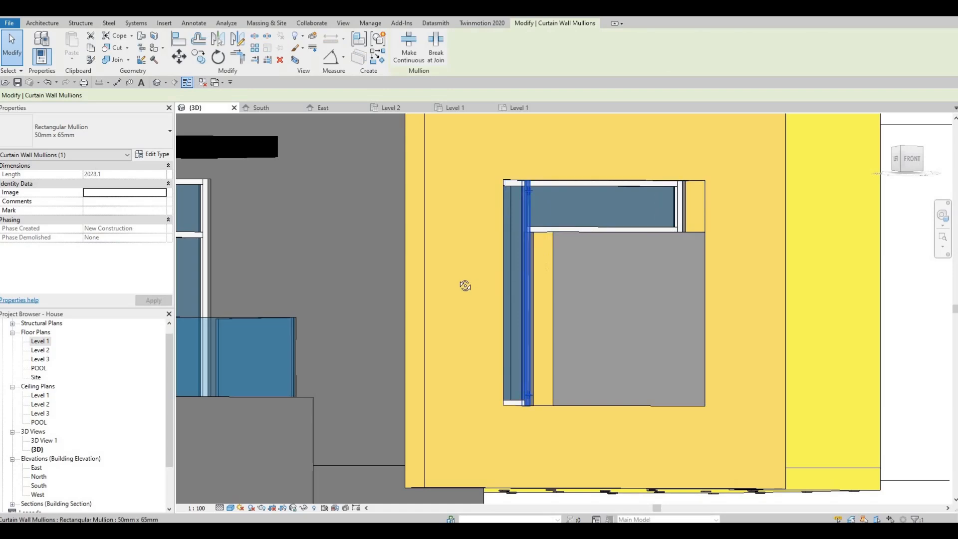
pyautogui.scroll(-3, 475, 282)
pyautogui.moveTo(508, 255)
pyautogui.keyDown('shift'); pyautogui.mouseDown(button='middle')
pyautogui.moveTo(549, 231)
pyautogui.moveTo(525, 250)
pyautogui.mouseUp(button='middle'); pyautogui.keyUp('shift')
pyautogui.press('Escape')
pyautogui.scroll(3, 516, 252)
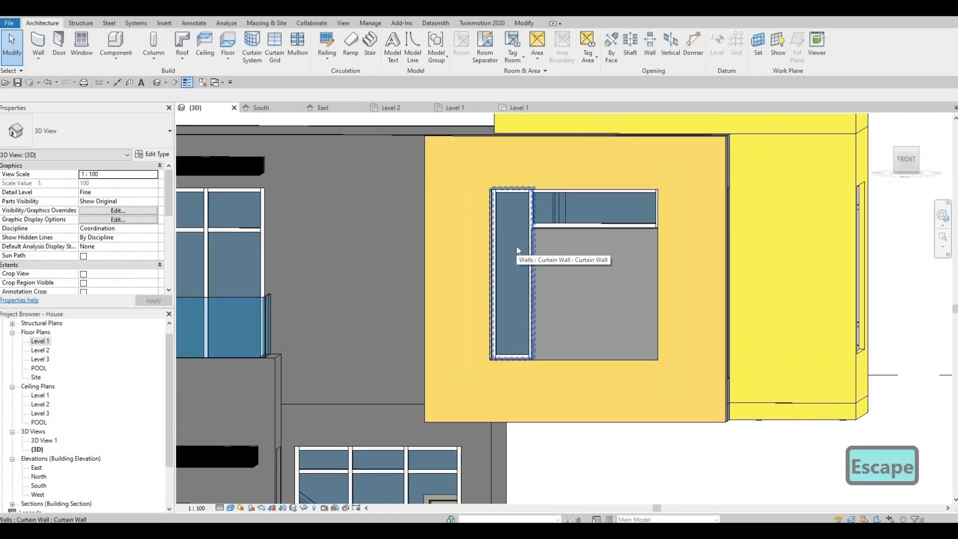
# Examine the house's exterior with its new mullions from the front and side, then the balcony floor and glass railing up close
pyautogui.keyDown('shift'); pyautogui.moveTo(593, 269); pyautogui.dragTo(546, 346, button='middle'); pyautogui.keyUp('shift')
pyautogui.press('Escape')
pyautogui.scroll(-3, 550, 337)
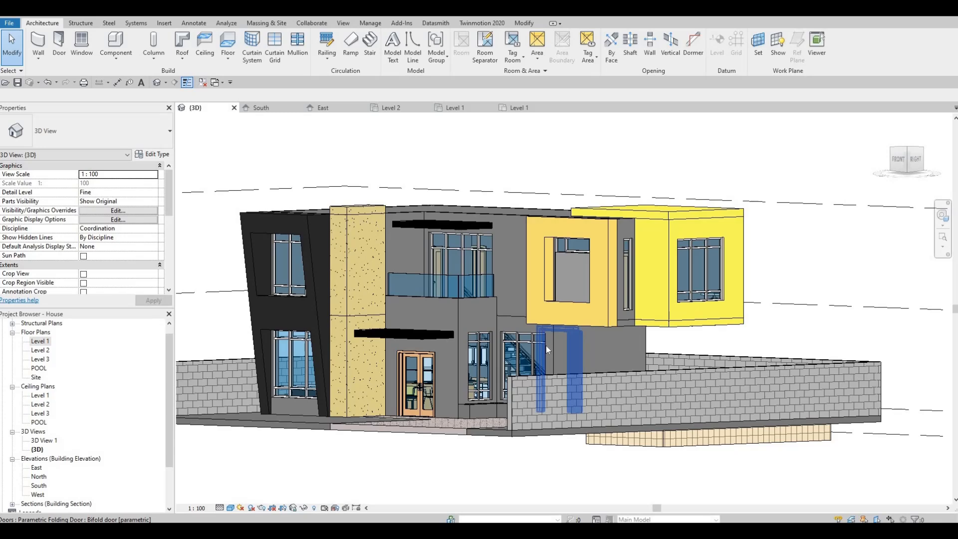
pyautogui.keyDown('shift'); pyautogui.moveTo(446, 333); pyautogui.dragTo(454, 312, button='middle'); pyautogui.keyUp('shift')
pyautogui.keyDown('shift'); pyautogui.moveTo(528, 330); pyautogui.dragTo(460, 298, button='middle'); pyautogui.keyUp('shift')
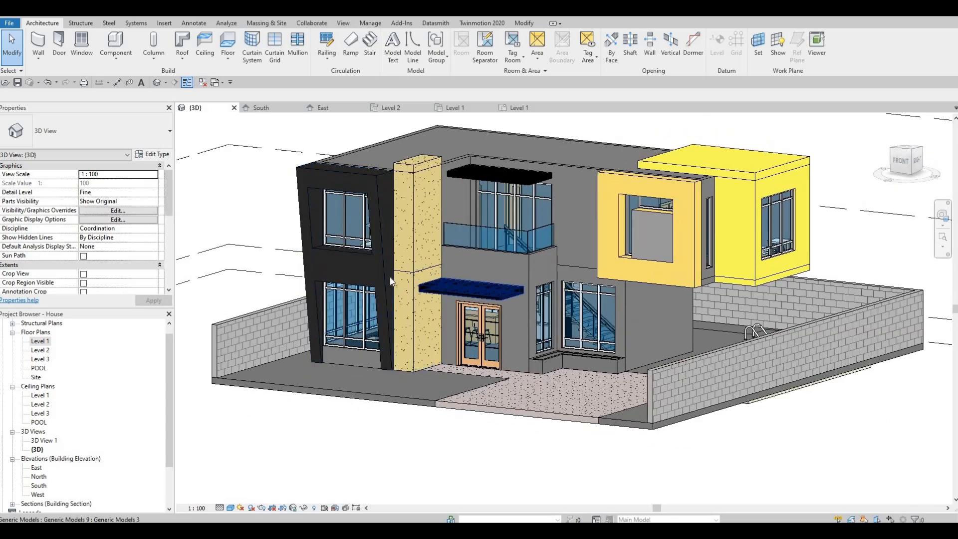
pyautogui.scroll(5, 400, 284)
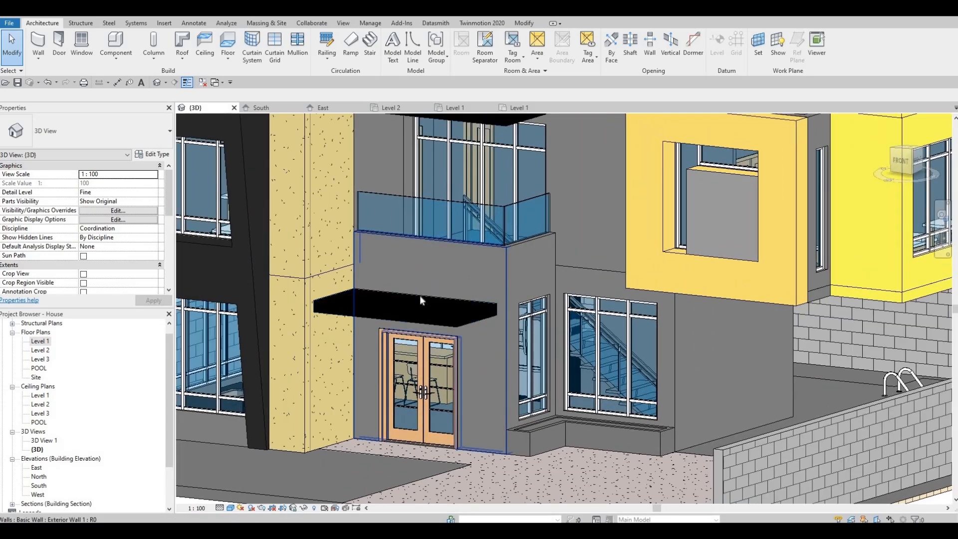
pyautogui.scroll(-5, 451, 292)
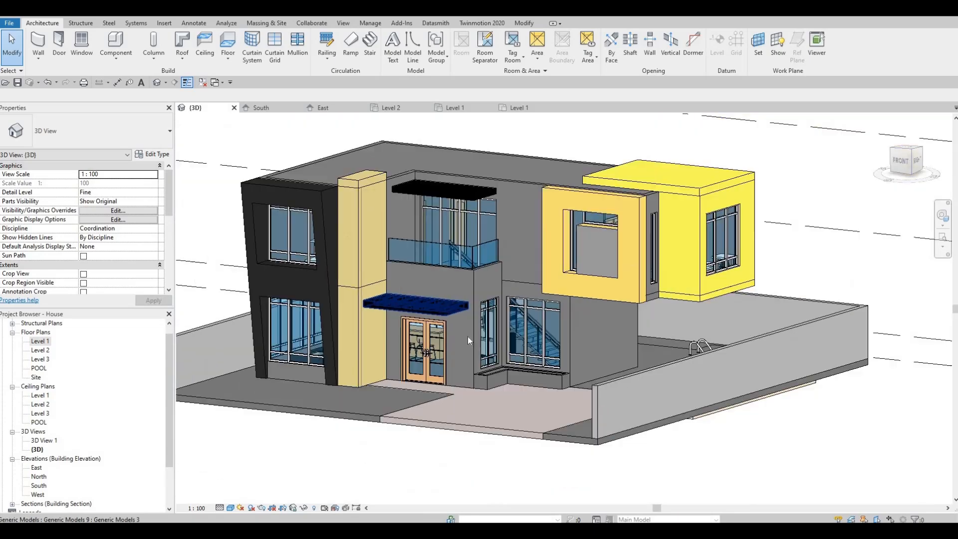
pyautogui.moveTo(464, 276); pyautogui.dragTo(493, 298, button='middle')
pyautogui.keyDown('shift'); pyautogui.moveTo(440, 234); pyautogui.dragTo(441, 344, button='middle'); pyautogui.keyUp('shift')
pyautogui.scroll(3, 439, 284)
pyautogui.keyDown('shift'); pyautogui.moveTo(432, 226); pyautogui.dragTo(434, 268, button='middle'); pyautogui.keyUp('shift')
pyautogui.scroll(5, 433, 280)
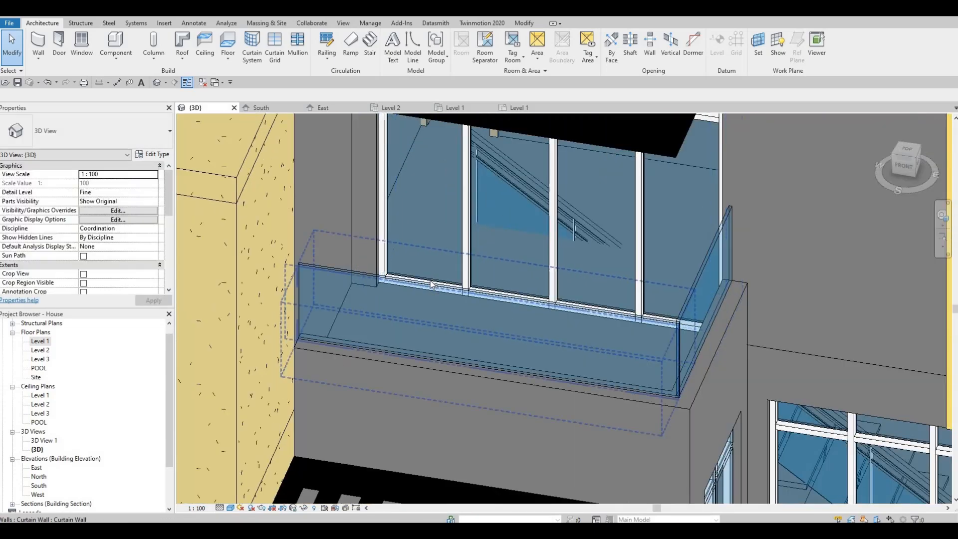
# Delete the bottom horizontal mullion of the first bay, nearest the yellow wall, in the balcony's curtain wall window
pyautogui.press('Tab')
pyautogui.press('Tab')
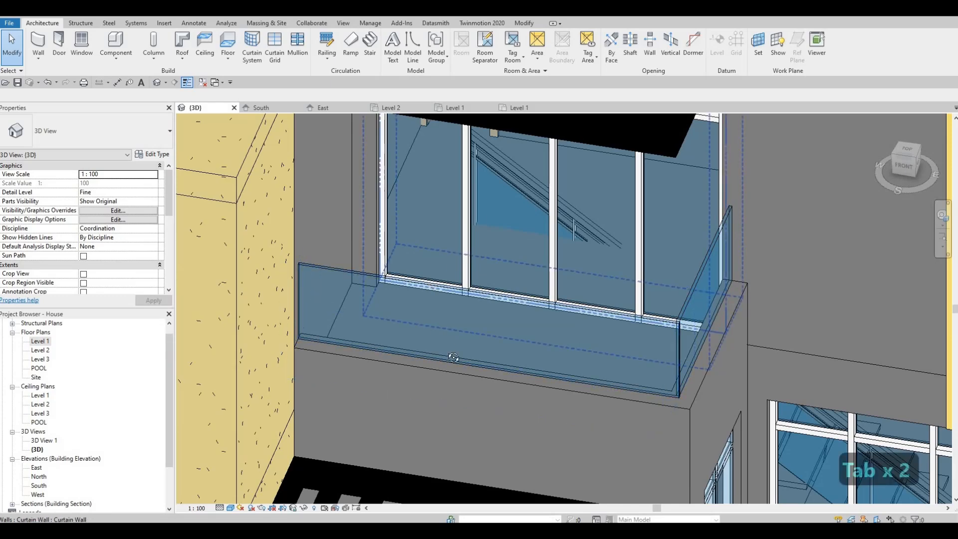
pyautogui.scroll(-3, 447, 350)
pyautogui.keyDown('shift'); pyautogui.moveTo(447, 352); pyautogui.dragTo(455, 298, button='middle'); pyautogui.keyUp('shift')
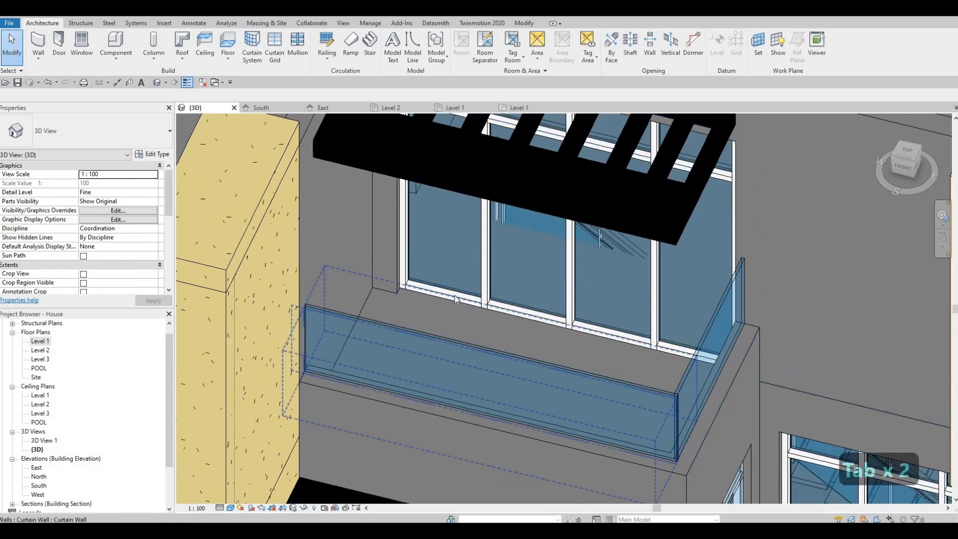
pyautogui.press('Tab')
pyautogui.press('Tab')
pyautogui.press('Tab')
pyautogui.press('Tab')
pyautogui.press('Tab')
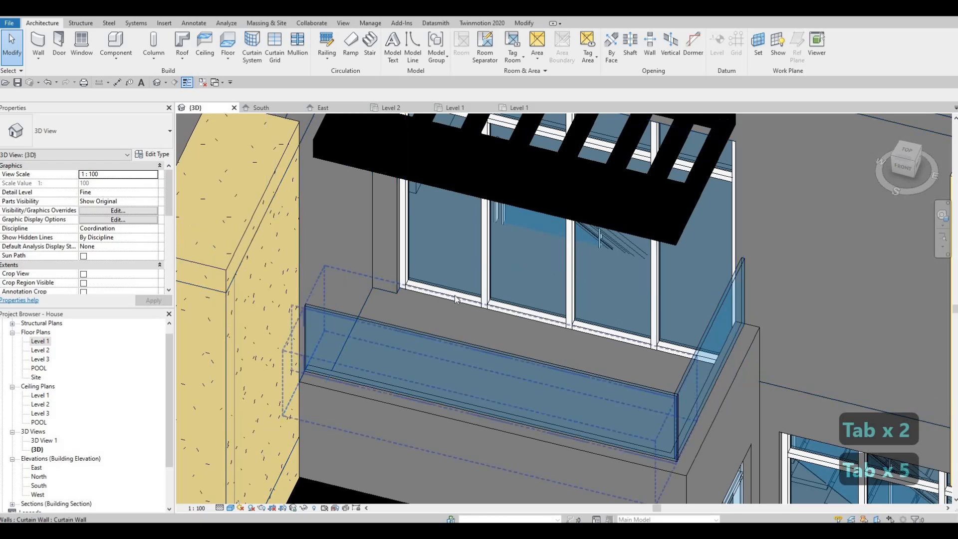
pyautogui.press('Tab')
pyautogui.press('Tab')
pyautogui.click(453, 298)
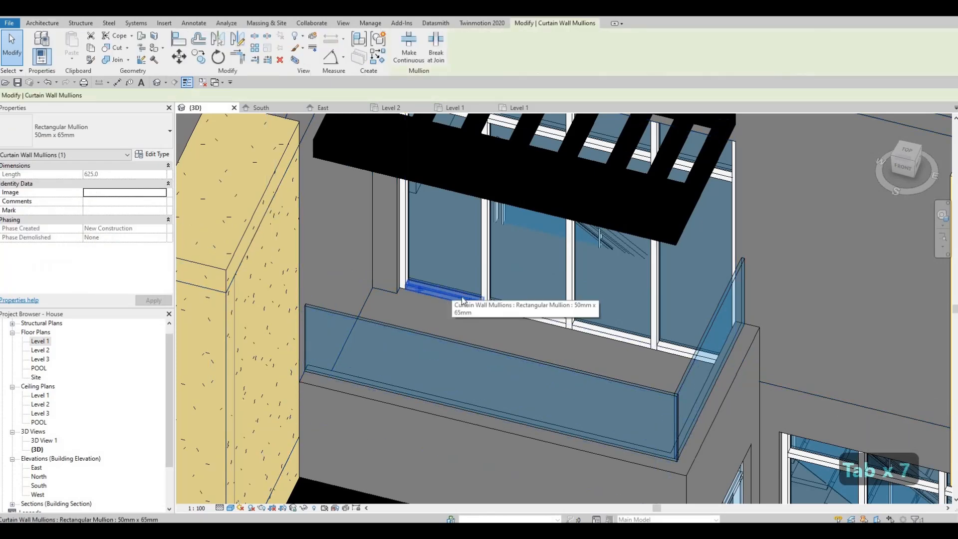
pyautogui.press('Delete')
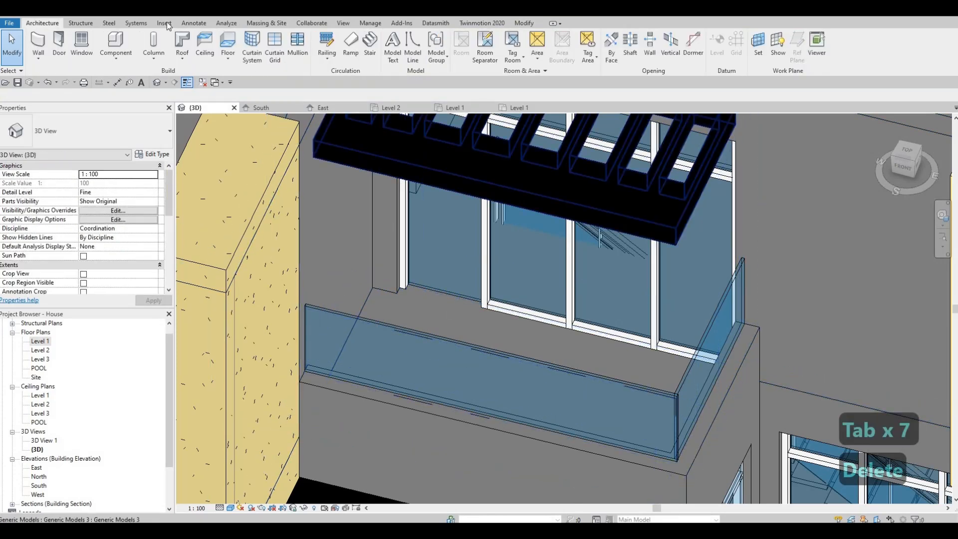
# Load the M_Door-Curtain-Wall-Single-Glass family from the Doors library folder
pyautogui.click(164, 23)
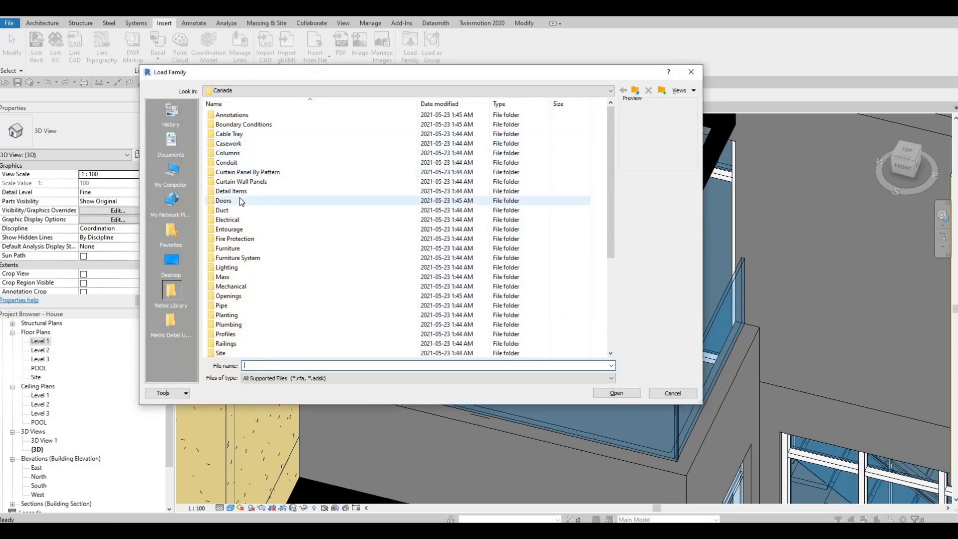
pyautogui.click(239, 200)
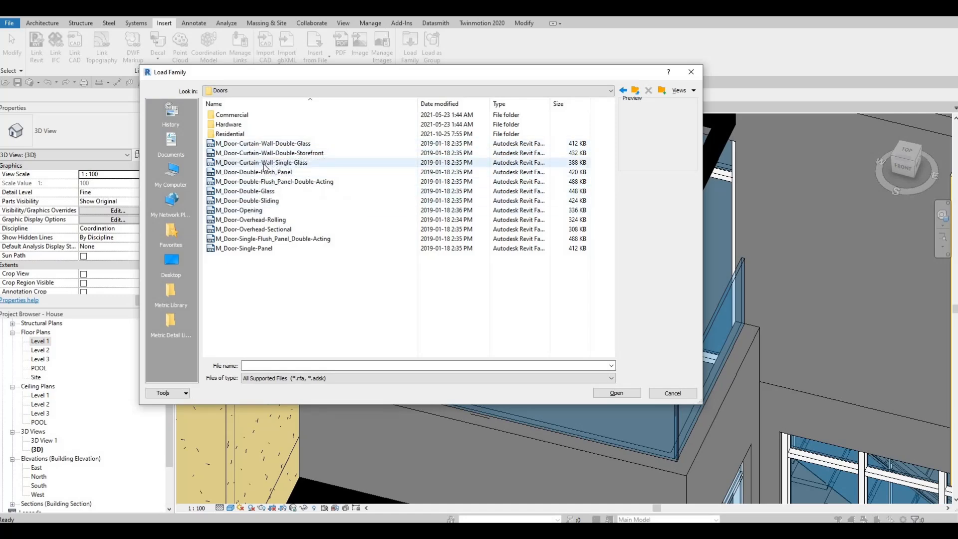
pyautogui.click(260, 163)
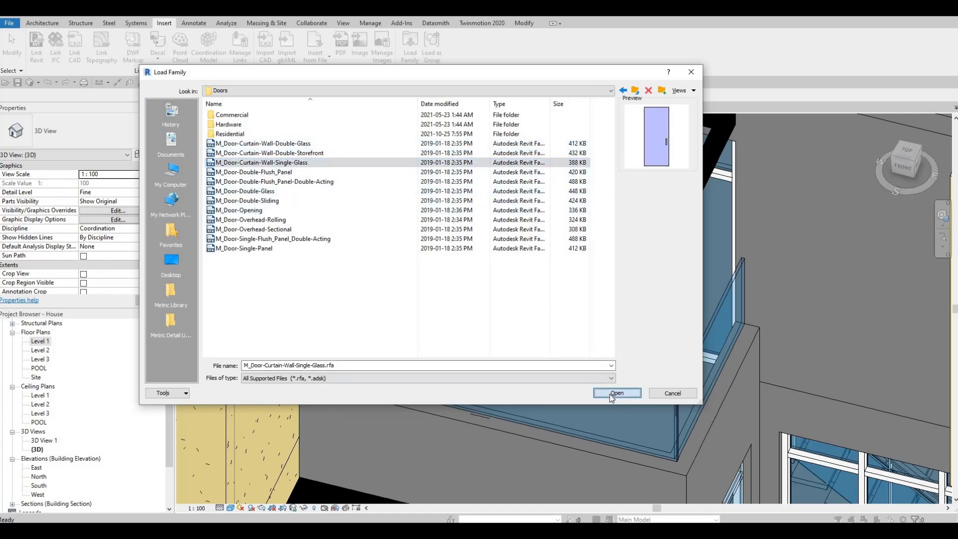
pyautogui.click(611, 394)
# Replace the glazed panel above the removed balcony mullion with the M_Door-Curtain-Wall-Single-Glass door
pyautogui.moveTo(474, 313); pyautogui.dragTo(479, 337, button='middle')
pyautogui.keyDown('shift'); pyautogui.moveTo(472, 290); pyautogui.dragTo(472, 307, button='middle'); pyautogui.keyUp('shift')
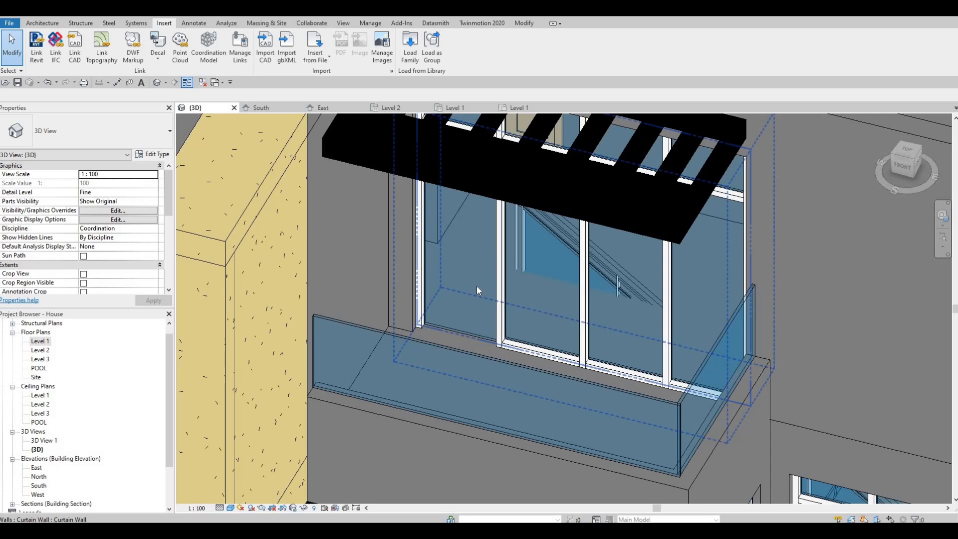
pyautogui.press('Tab')
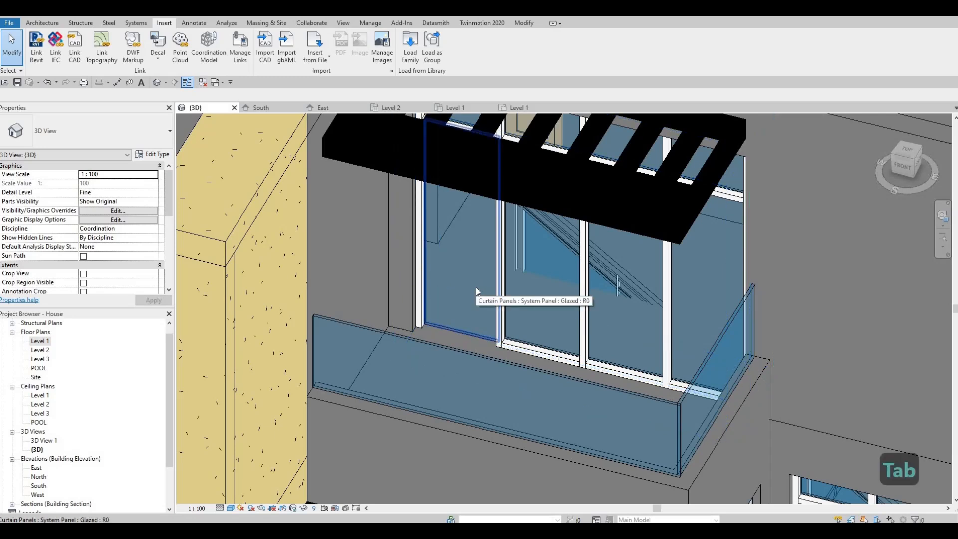
pyautogui.click(475, 287)
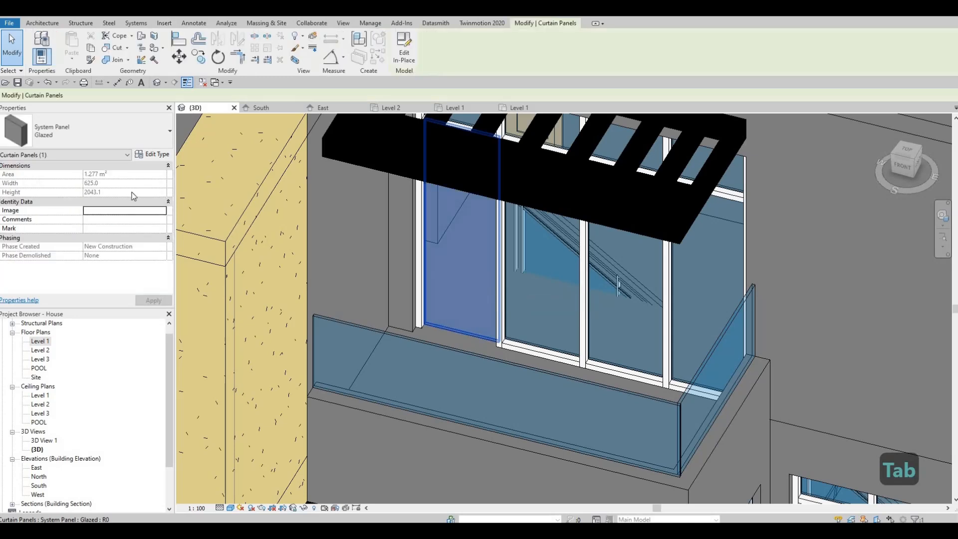
pyautogui.click(73, 144)
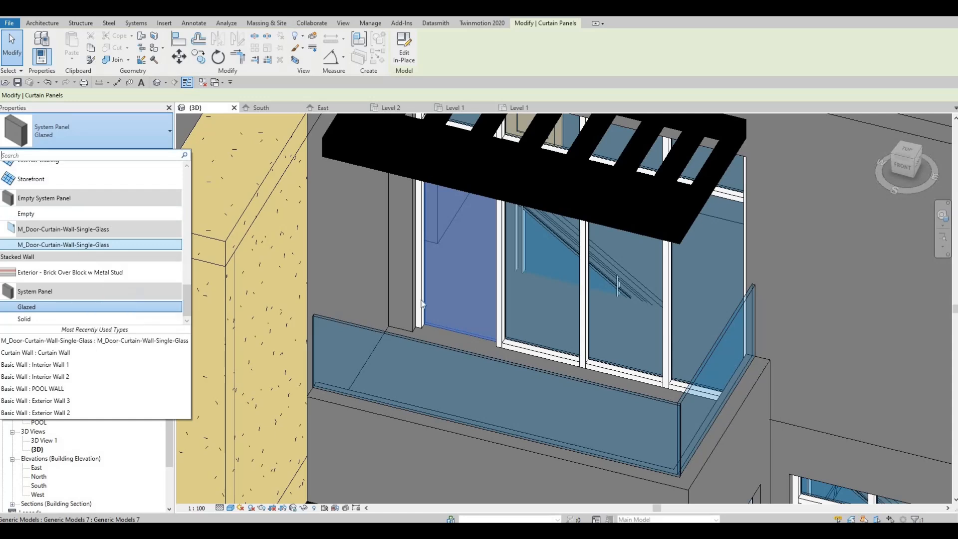
pyautogui.click(76, 245)
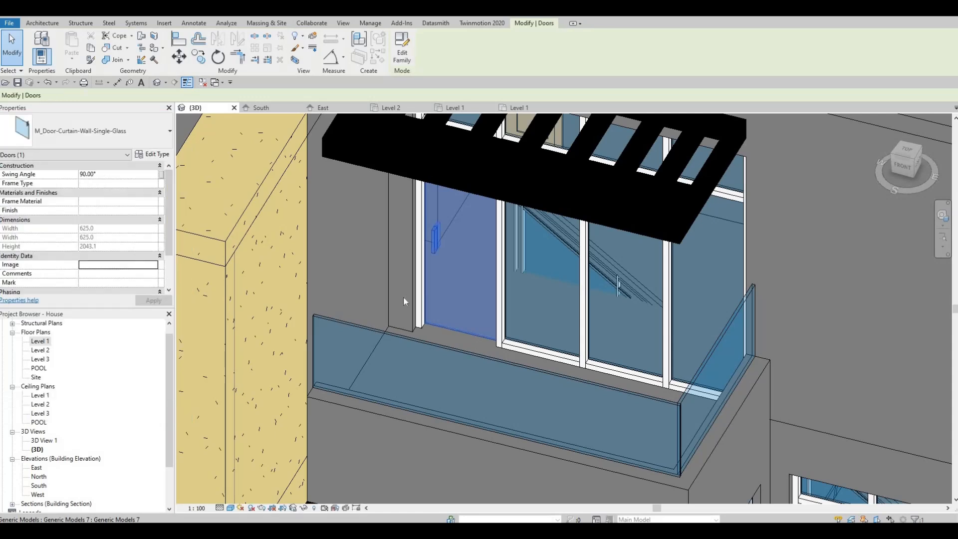
# Open the Level 2 floor plan and flip the hinge side of the new balcony door
pyautogui.doubleClick(42, 351)
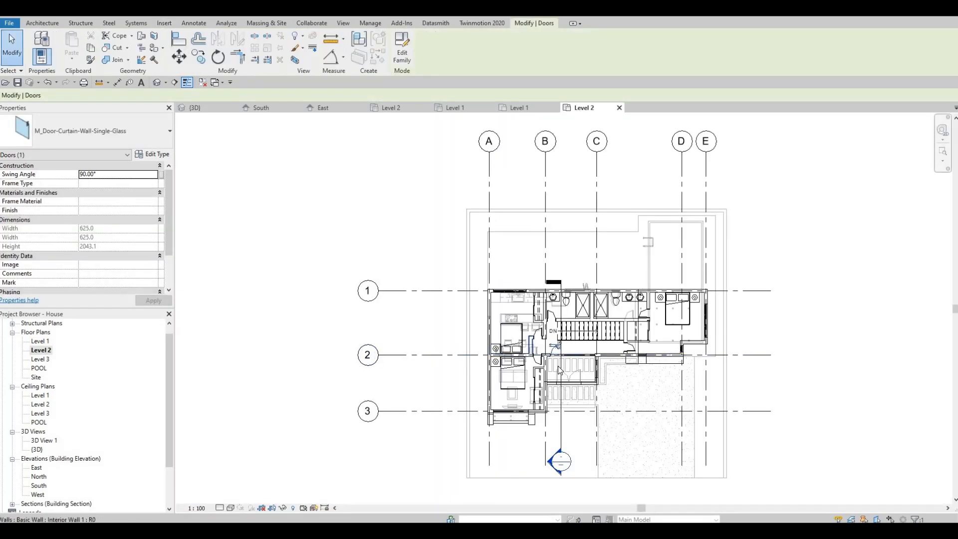
pyautogui.scroll(5, 559, 369)
pyautogui.press('Escape')
pyautogui.click(555, 299)
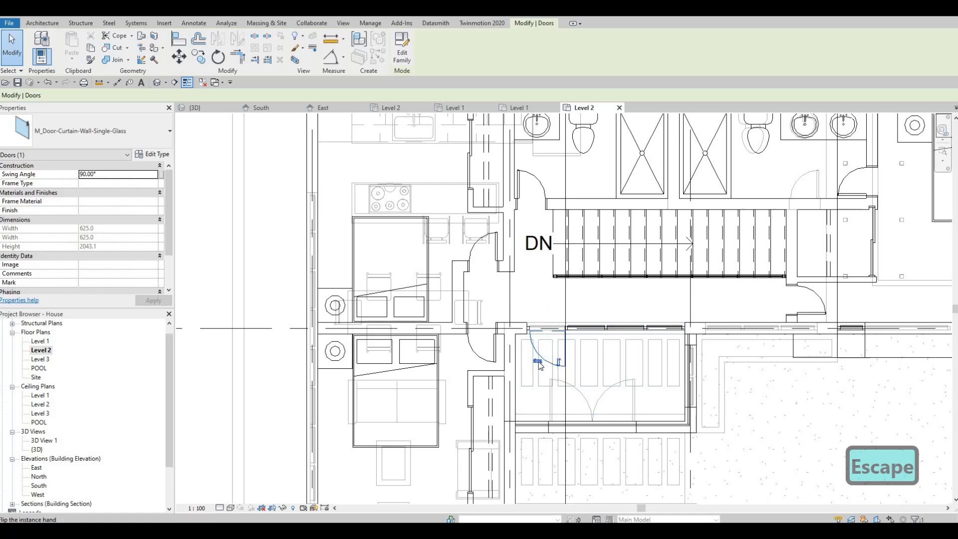
pyautogui.press('Escape')
# Set the Level 2 floor plan's underlay base level to None
pyautogui.scroll(-5, 459, 346)
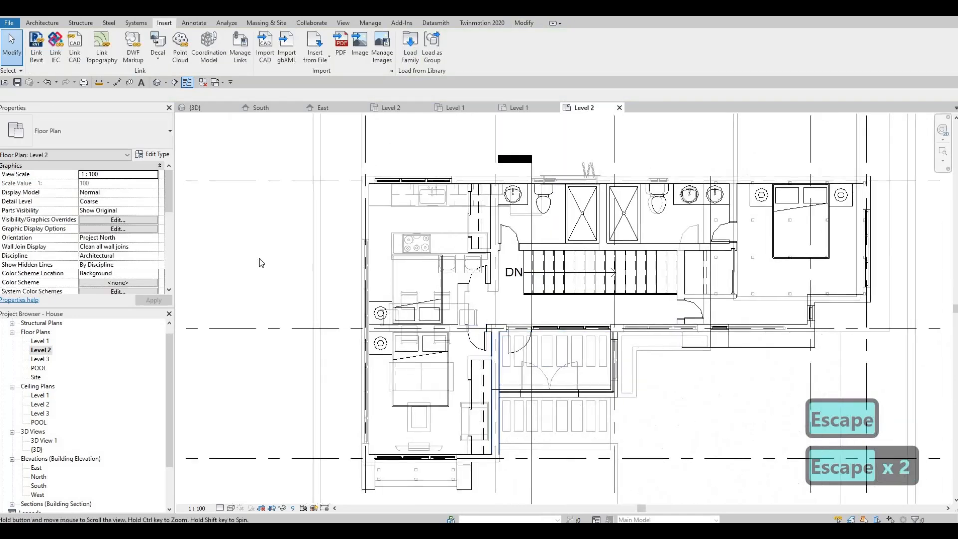
pyautogui.scroll(-5, 107, 256)
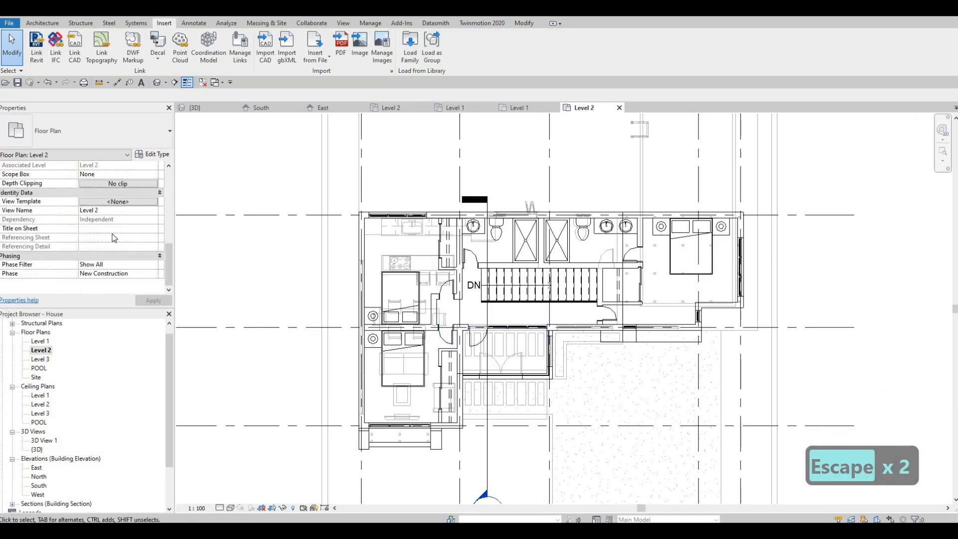
pyautogui.scroll(5, 135, 244)
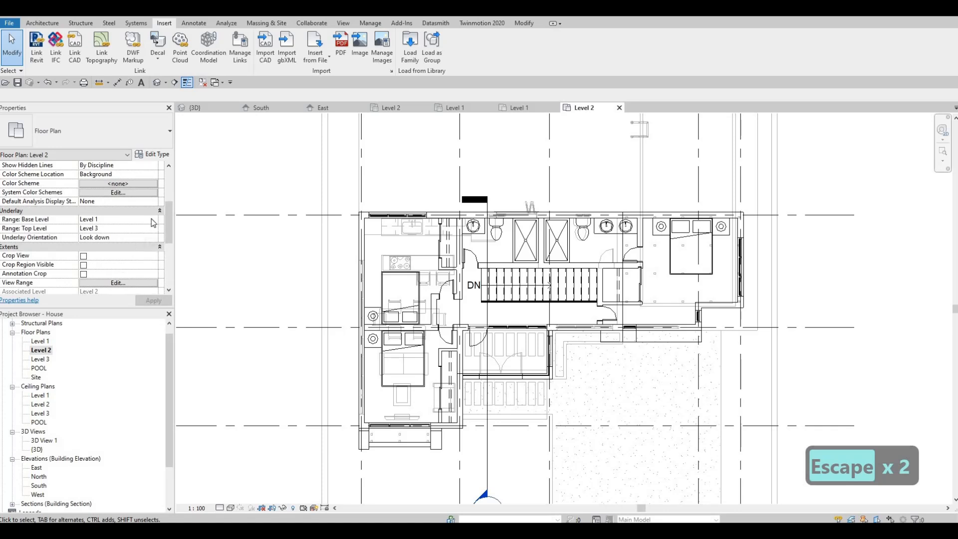
pyautogui.click(153, 220)
pyautogui.click(88, 228)
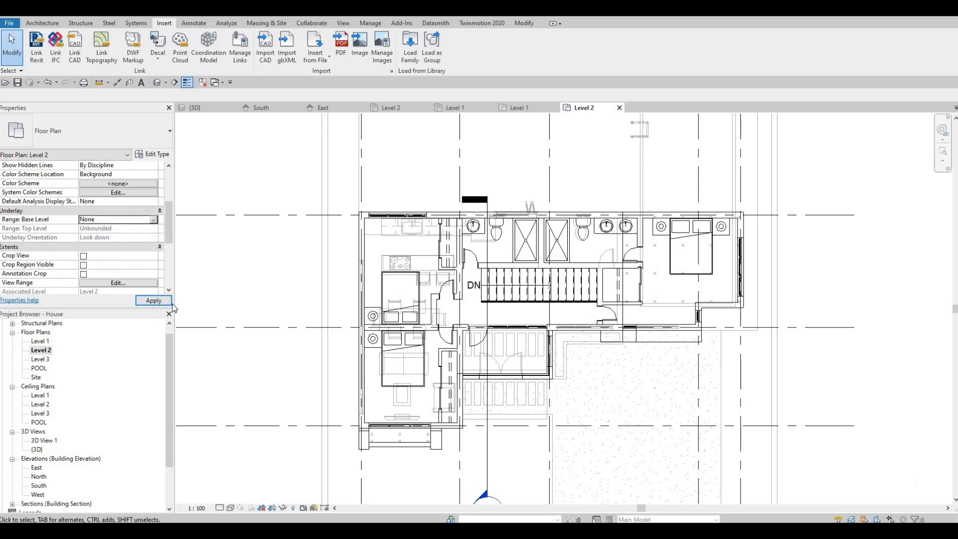
pyautogui.press('Escape')
pyautogui.press('Escape')
# Examine the Level 2 floor plan around the staircase, balcony and bedrooms without the underlay
pyautogui.moveTo(472, 305); pyautogui.dragTo(428, 258, button='middle')
pyautogui.scroll(3, 424, 264)
pyautogui.scroll(-4, 449, 280)
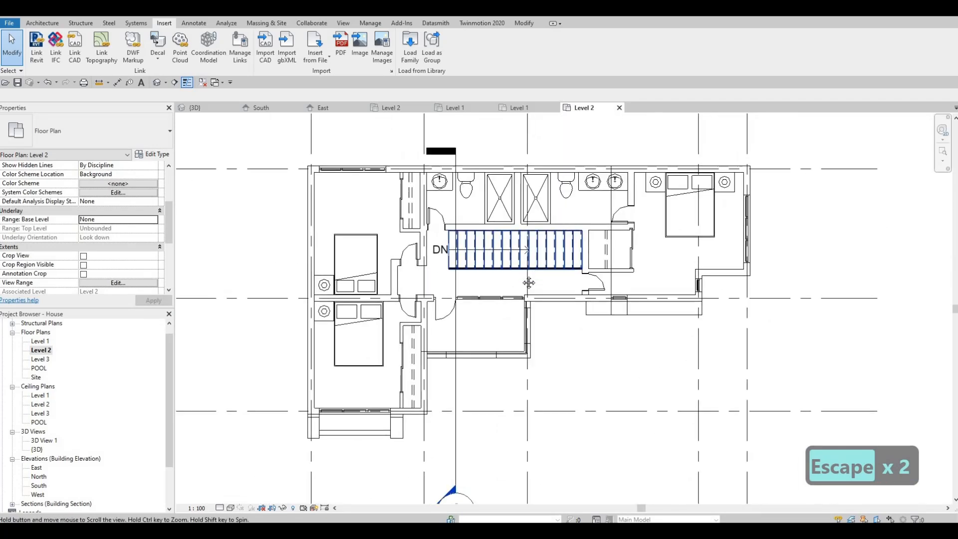
pyautogui.scroll(2, 550, 299)
pyautogui.scroll(-2, 549, 297)
pyautogui.scroll(2, 519, 270)
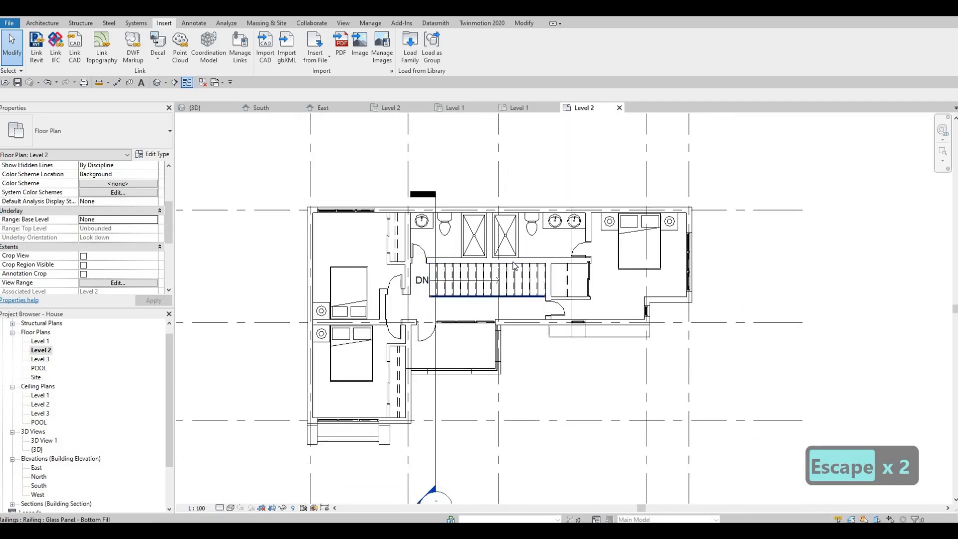
pyautogui.scroll(5, 529, 274)
pyautogui.press('Escape')
# Draw an L-shaped <Demolished> detail line in the closet beside the stairs, with a short vertical leg and a horizontal leg about 1200 mm long
pyautogui.click(511, 235)
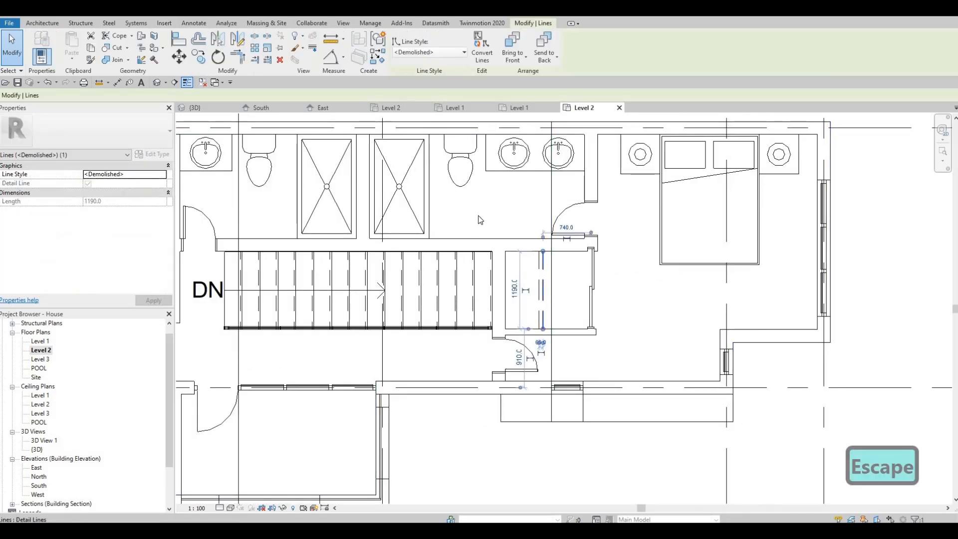
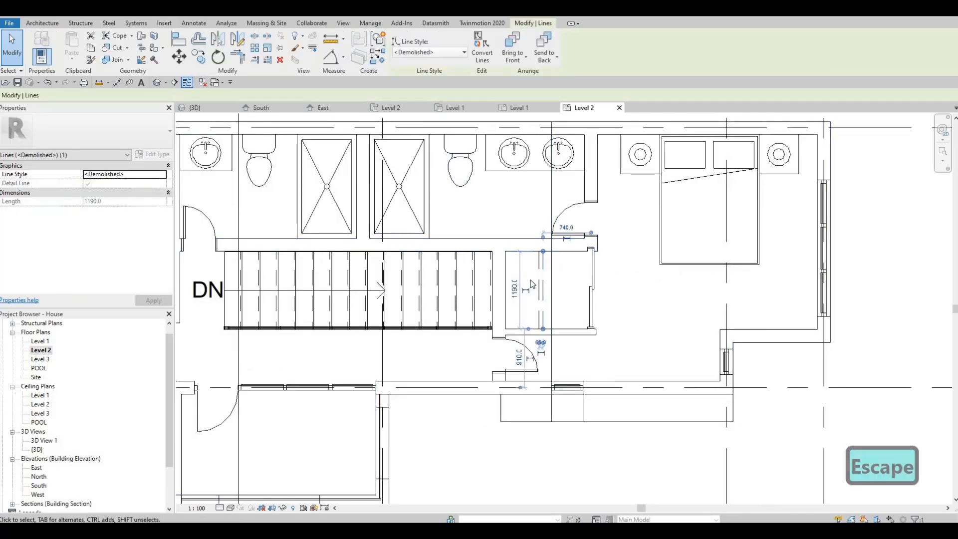
pyautogui.scroll(2, 534, 265)
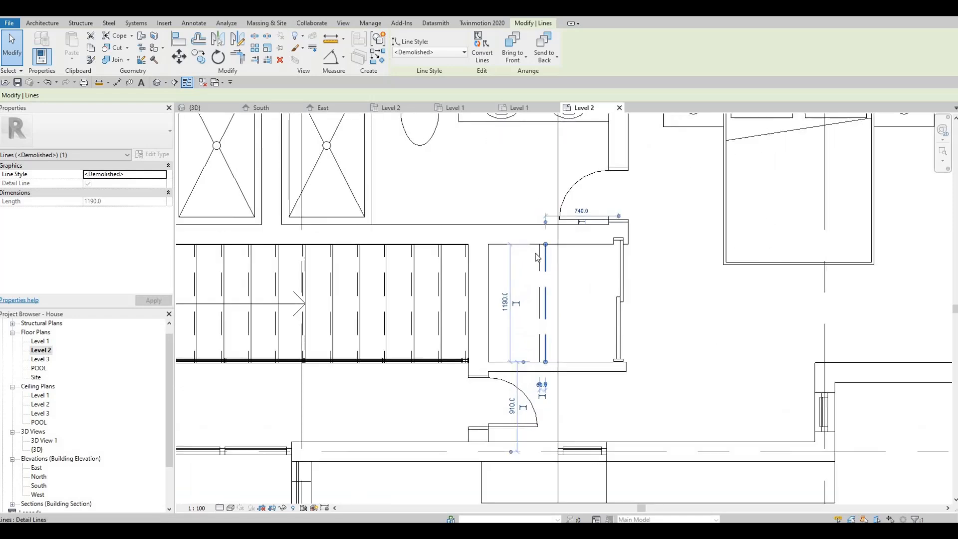
pyautogui.moveTo(535, 258); pyautogui.dragTo(562, 240, button='middle')
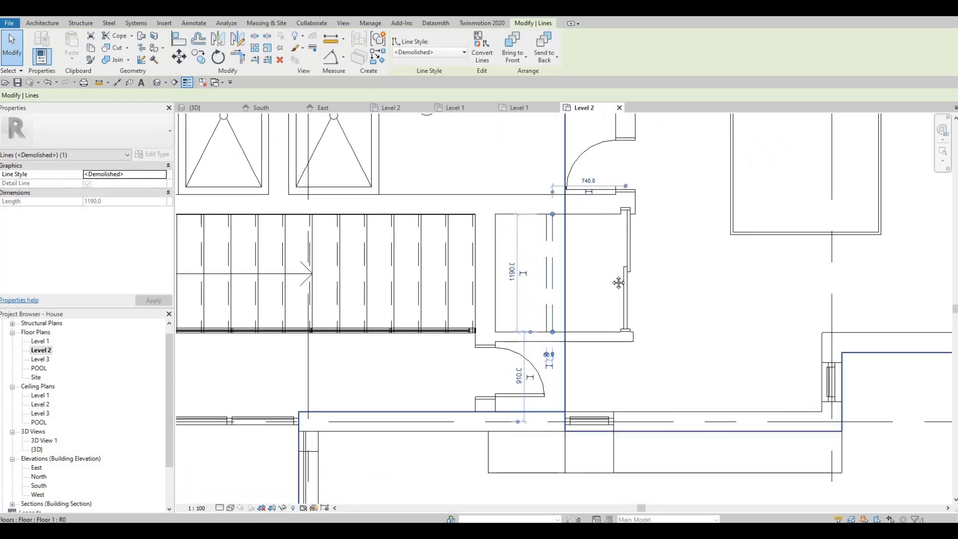
pyautogui.scroll(1, 587, 265)
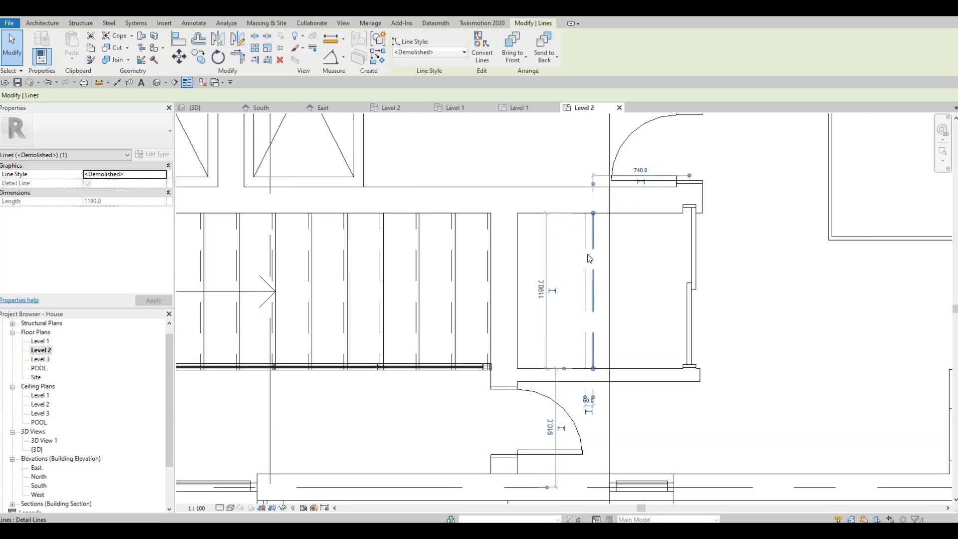
pyautogui.press('c')
pyautogui.press('s')
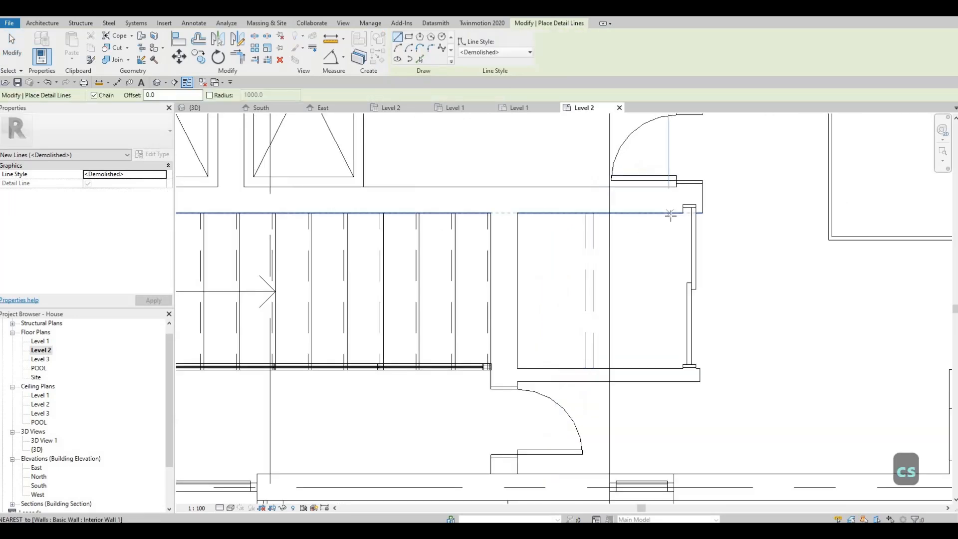
pyautogui.click(671, 238)
pyautogui.click(561, 243)
pyautogui.click(516, 244)
pyautogui.press('Escape')
pyautogui.press('Escape')
pyautogui.press('Escape')
# Delete the two vertical dashed detail lines running across the closet beside the stairs
pyautogui.press('c')
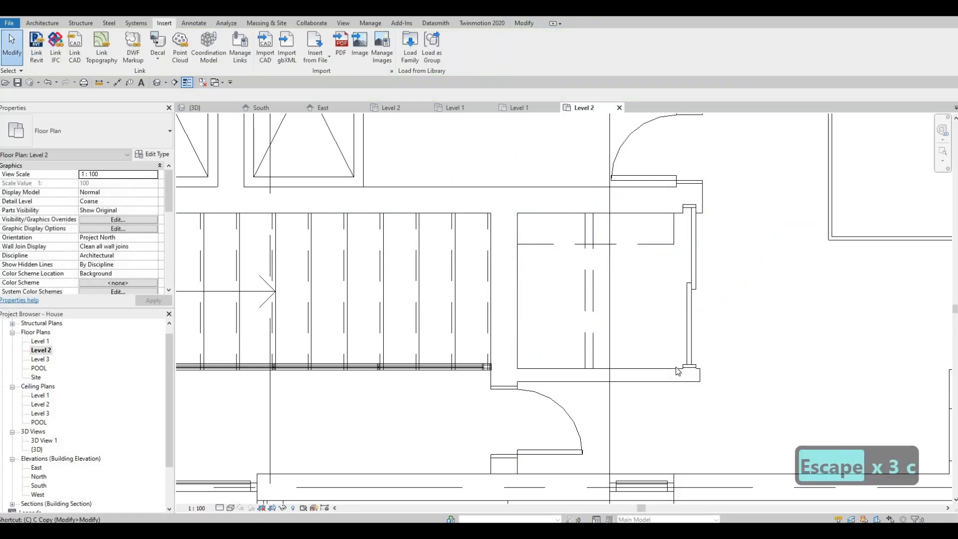
pyautogui.press('s')
pyautogui.press('Escape')
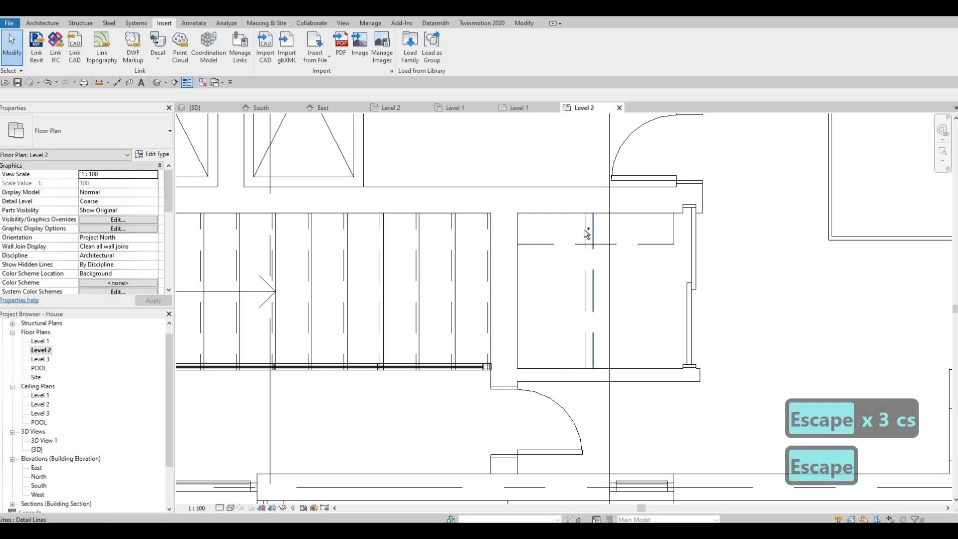
pyautogui.click(588, 235)
pyautogui.press('Delete')
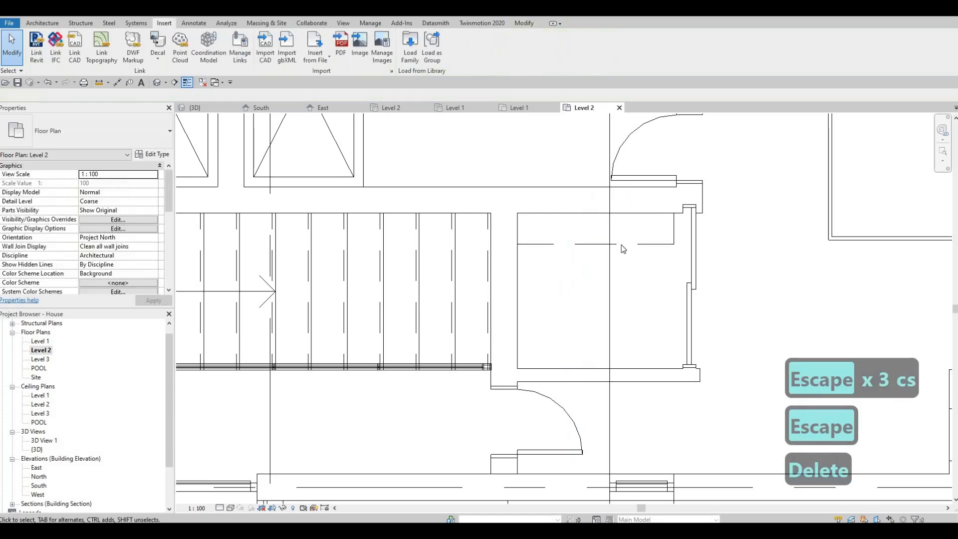
# Draw a second L-shaped <Demolished> detail line just outside the first, from the closet's upper wall around to its stair-side wall
pyautogui.click(623, 245)
pyautogui.press('c')
pyautogui.press('s')
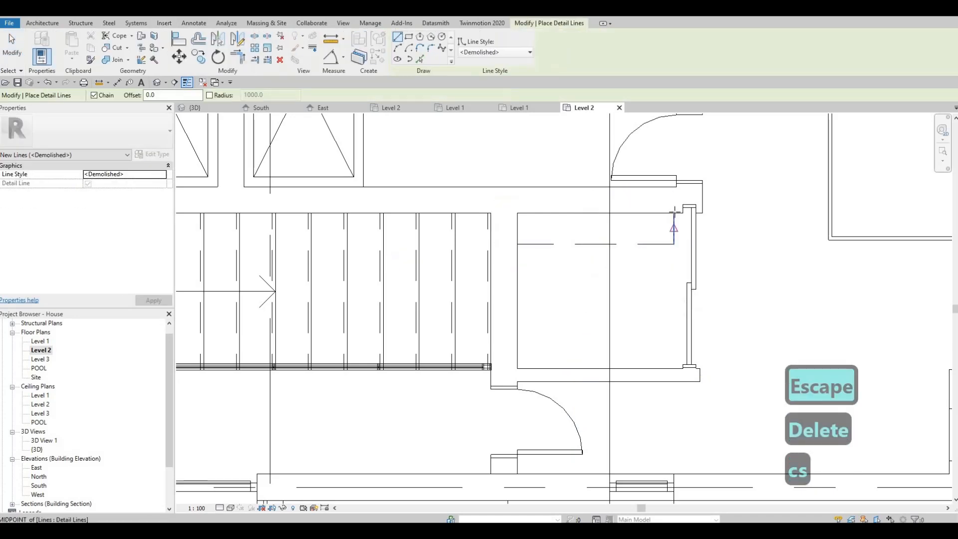
pyautogui.scroll(2, 674, 222)
pyautogui.scroll(2, 680, 207)
pyautogui.click(679, 208)
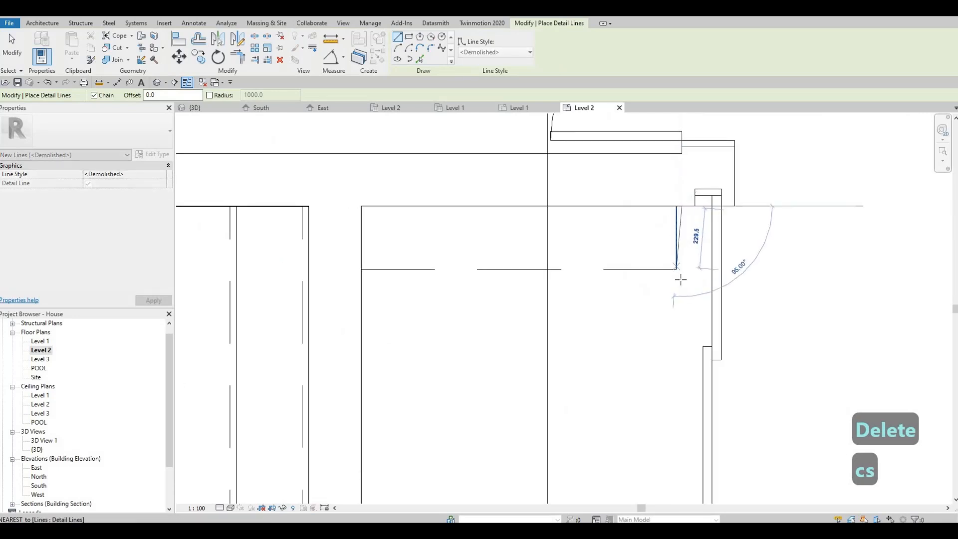
pyautogui.click(649, 277)
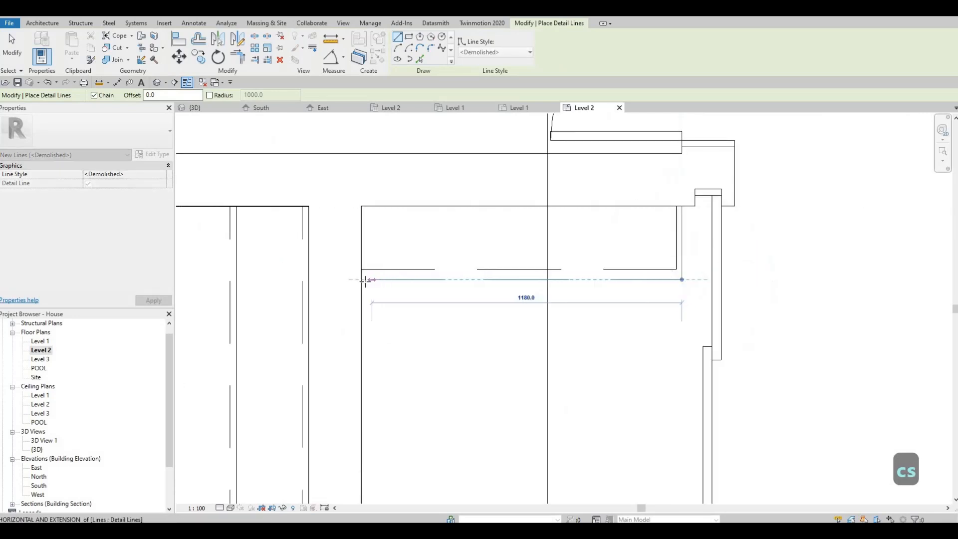
pyautogui.click(599, 280)
pyautogui.press('Escape')
pyautogui.press('Escape')
pyautogui.press('Escape')
# Nudge the inner horizontal dashed line in the closet slightly down towards the outer one
pyautogui.click(642, 269)
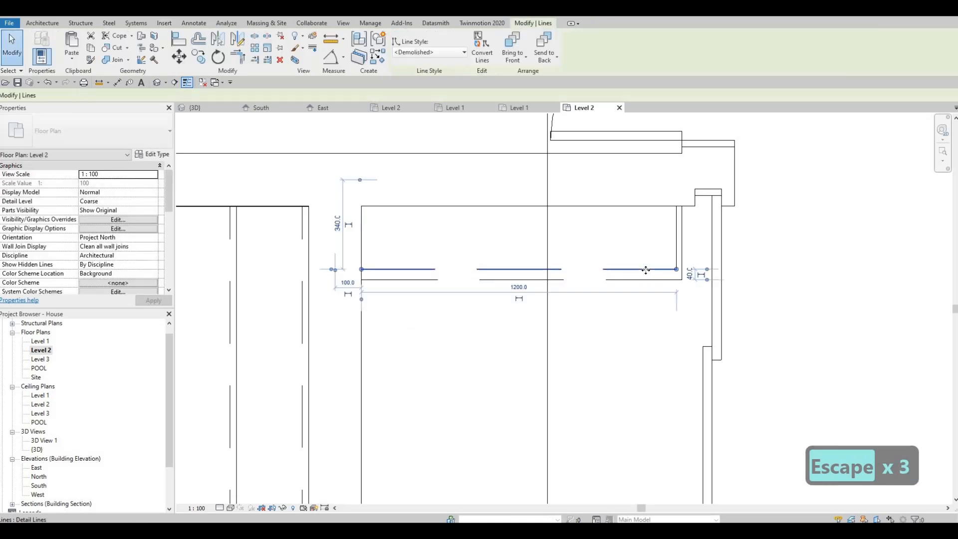
pyautogui.press('Down')
pyautogui.press('Escape')
pyautogui.press('Escape')
pyautogui.press('Escape')
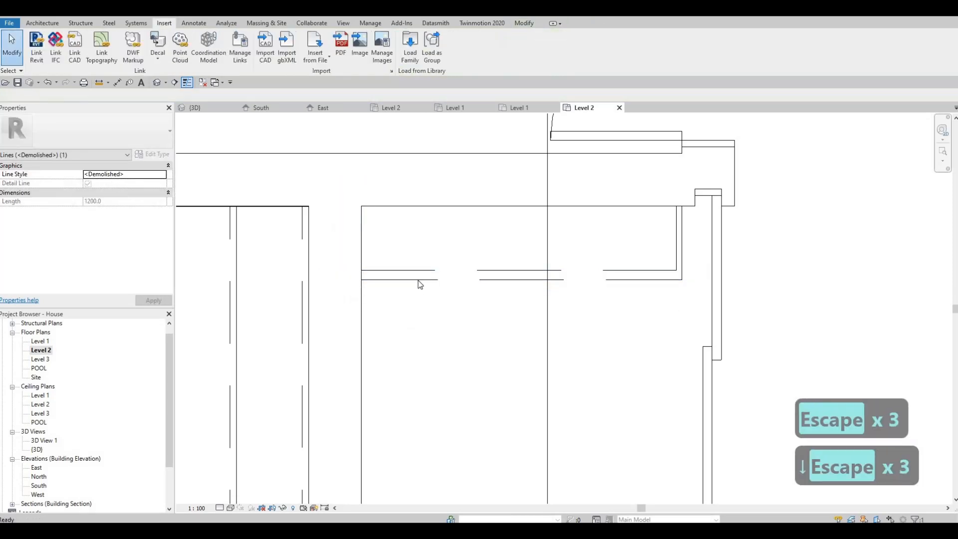
# Draw a vertical <Demolished> detail line in the closet from the outer horizontal dashed line down to the lower wall
pyautogui.click(423, 280)
pyautogui.press('c')
pyautogui.press('s')
pyautogui.click(418, 279)
pyautogui.moveTo(384, 388); pyautogui.dragTo(346, 290, button='middle')
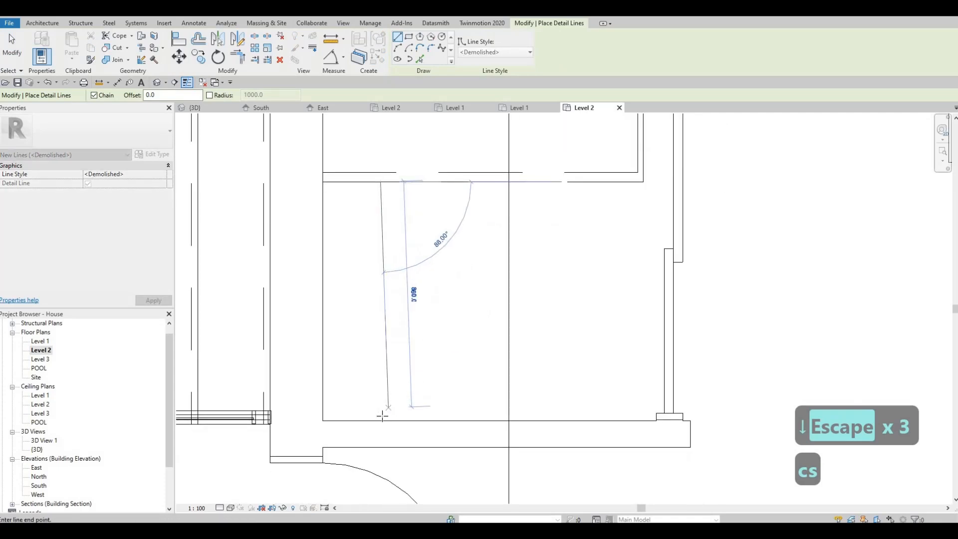
pyautogui.press('Escape')
pyautogui.press('Escape')
pyautogui.press('Escape')
pyautogui.press('Escape')
pyautogui.press('Escape')
pyautogui.scroll(-2, 445, 304)
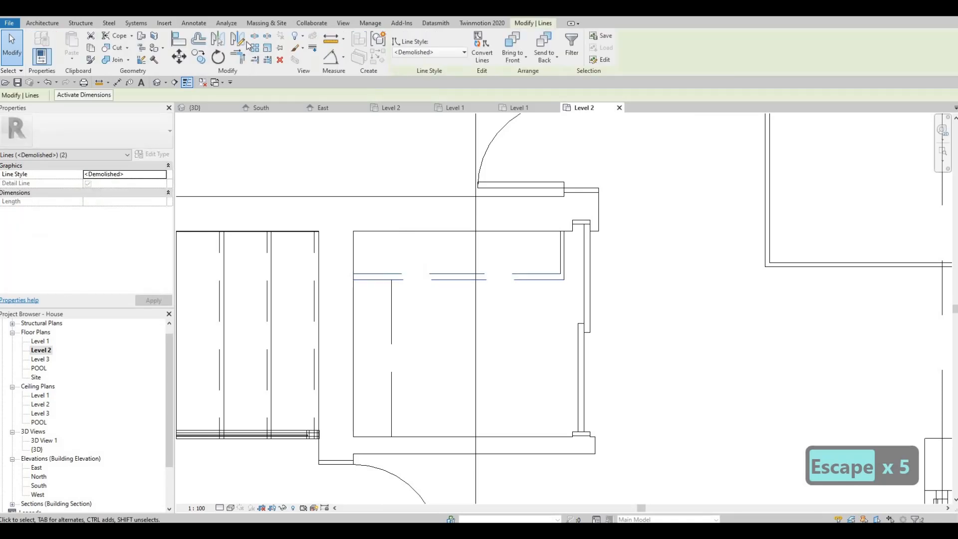
# Try to mirror the two horizontal dashed lines to the closet's lower half about a horizontal axis
pyautogui.press('d')
pyautogui.press('m')
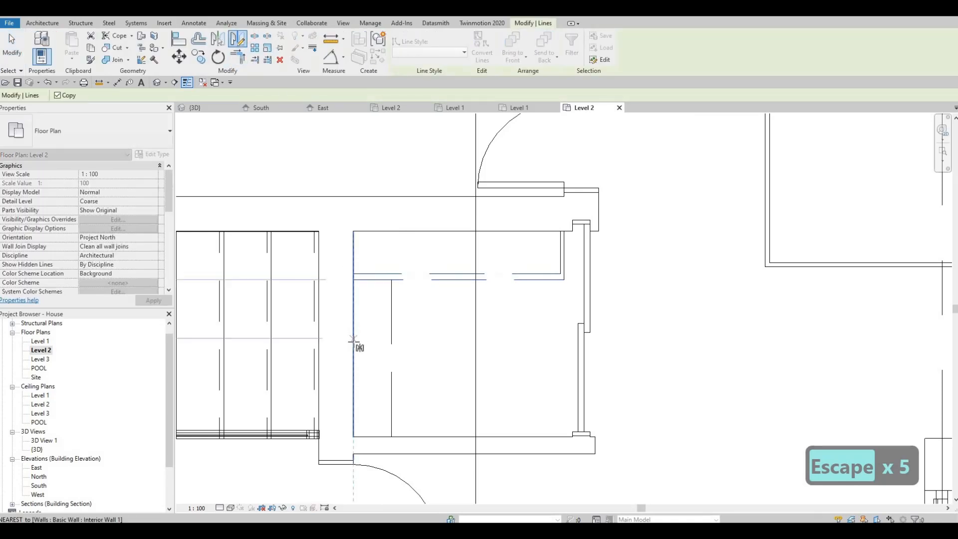
pyautogui.click(353, 335)
pyautogui.click(421, 334)
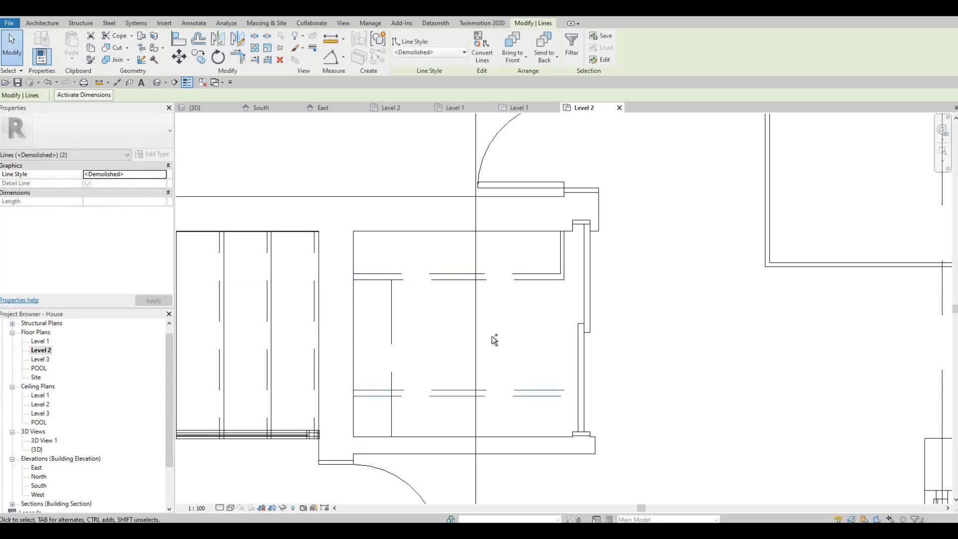
pyautogui.hotkey('ctrl', 'z')
# Mirror a copy of all four lines of the two L-shaped dashed outlines into the closet's lower half about a horizontal axis
pyautogui.moveTo(537, 269); pyautogui.dragTo(389, 284)
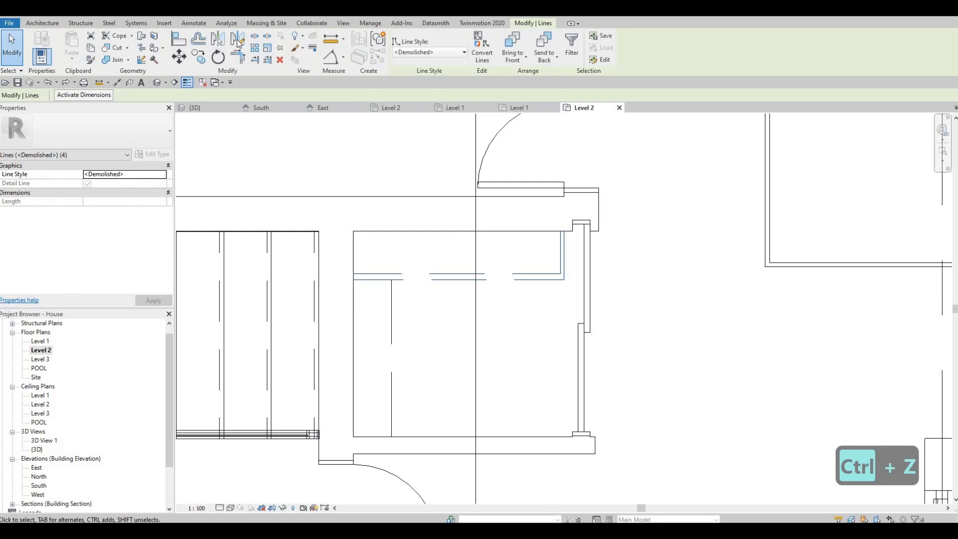
pyautogui.press('d')
pyautogui.press('m')
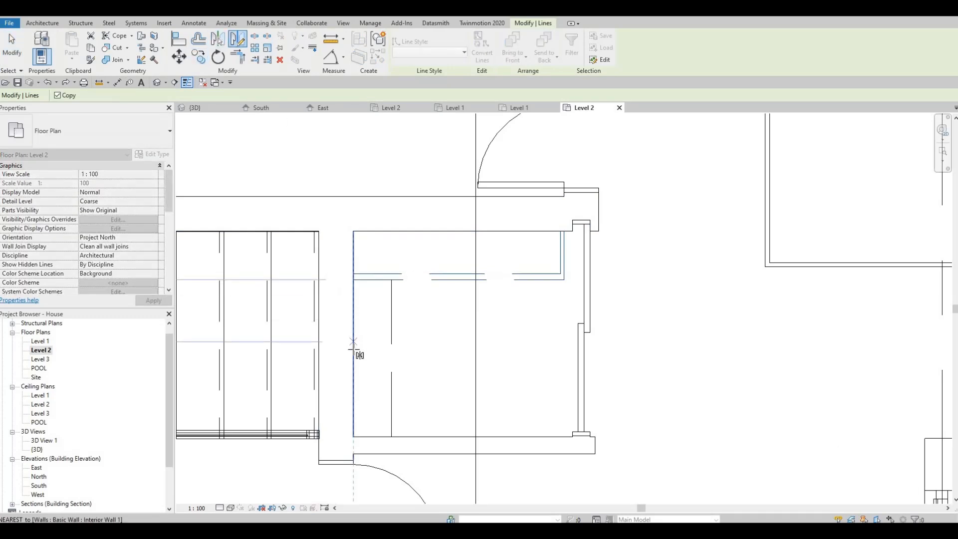
pyautogui.click(421, 358)
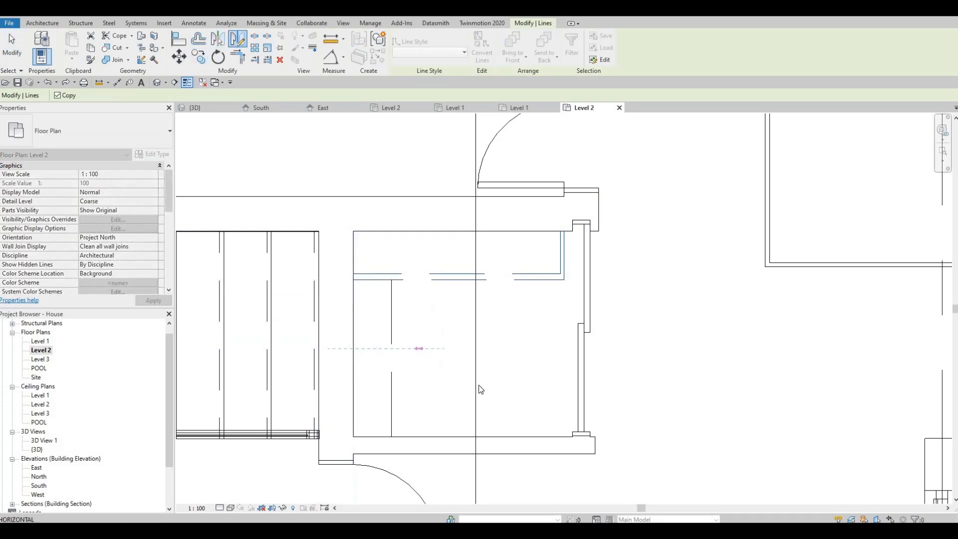
pyautogui.press('Escape')
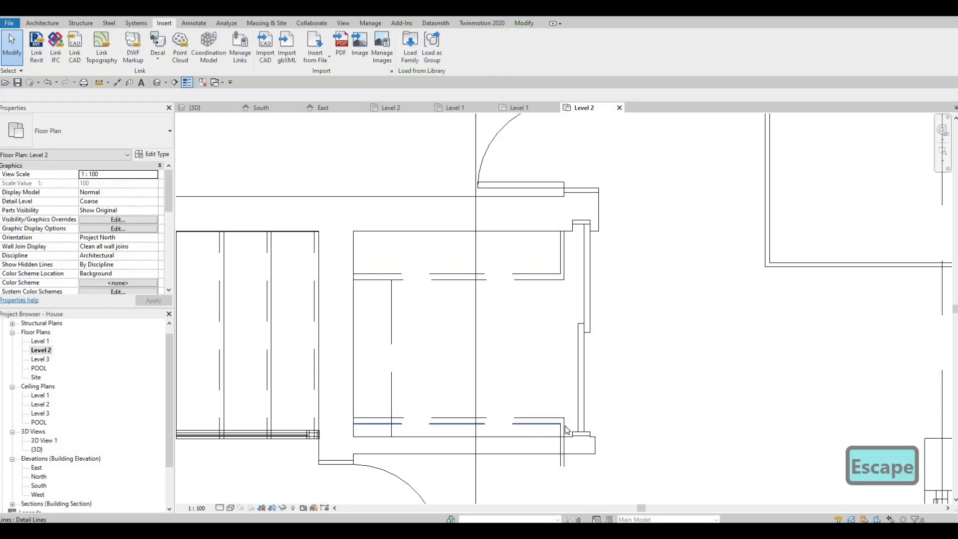
# Move the four mirrored dashed lines up so their vertical legs end at the inner face of the closet's lower wall
pyautogui.scroll(3, 574, 438)
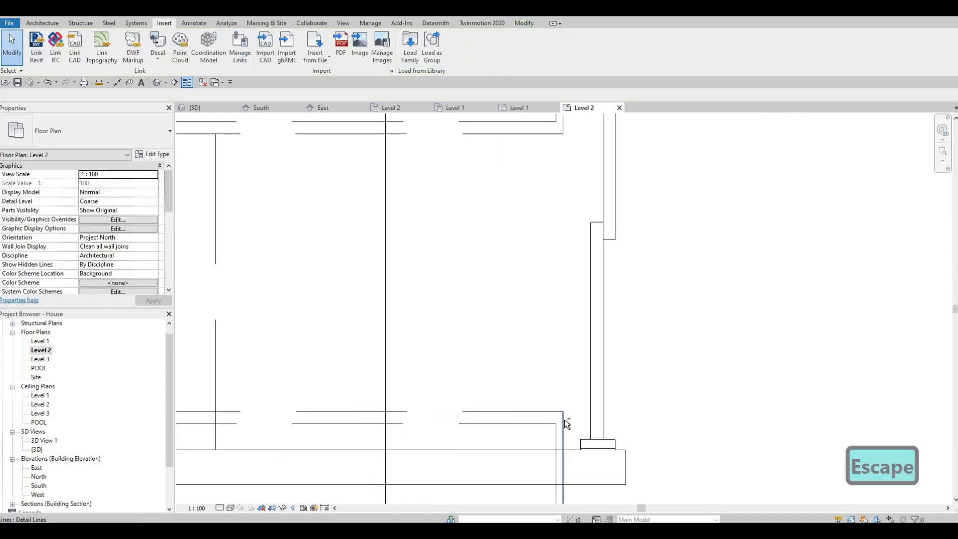
pyautogui.click(523, 389)
pyautogui.press('m')
pyautogui.press('v')
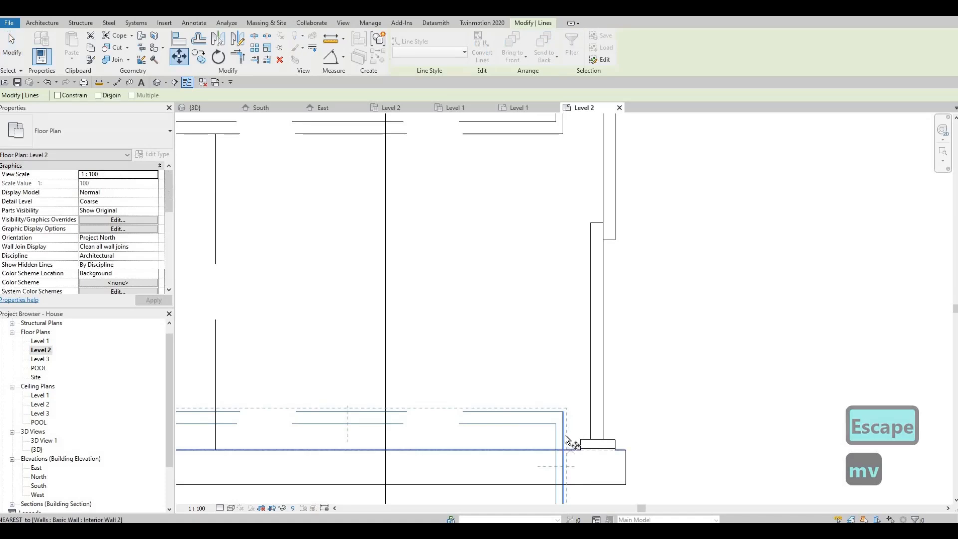
pyautogui.keyDown('ctrl'); pyautogui.scroll(-3, 565, 435); pyautogui.keyUp('ctrl')
pyautogui.click(565, 430)
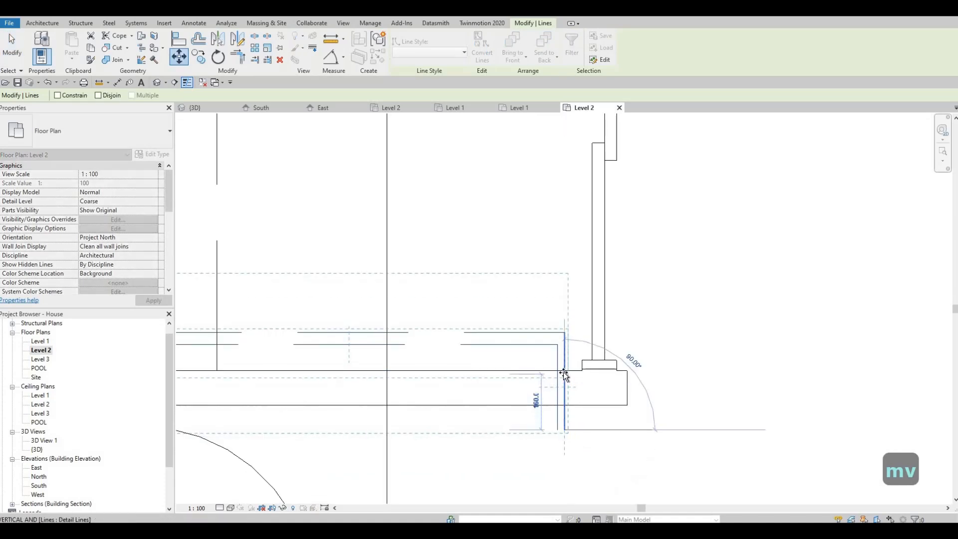
pyautogui.click(565, 364)
pyautogui.scroll(-3, 565, 361)
pyautogui.press('Escape')
pyautogui.press('Escape')
pyautogui.press('Escape')
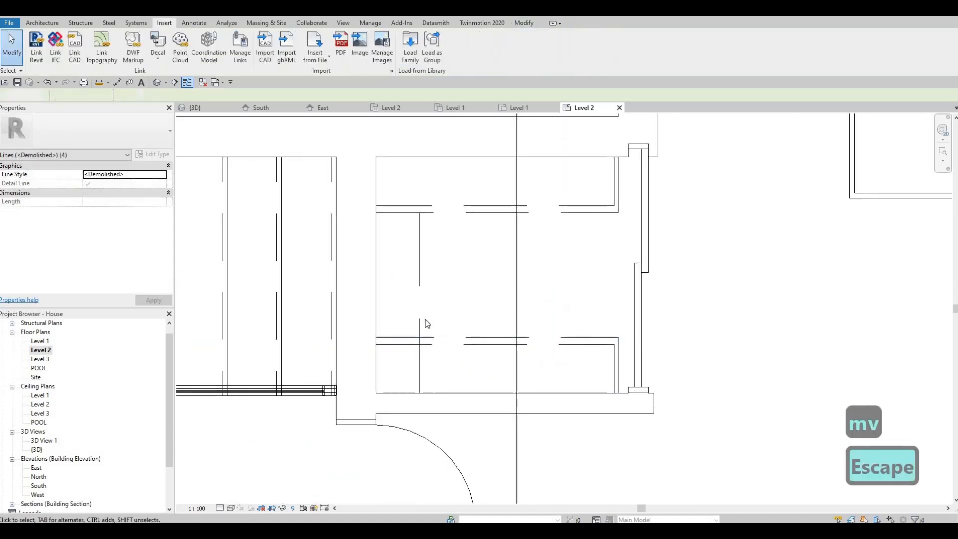
# Trim the vertical dashed line to corners with the two facing horizontal dashed lines in the closet
pyautogui.press('t')
pyautogui.press('r')
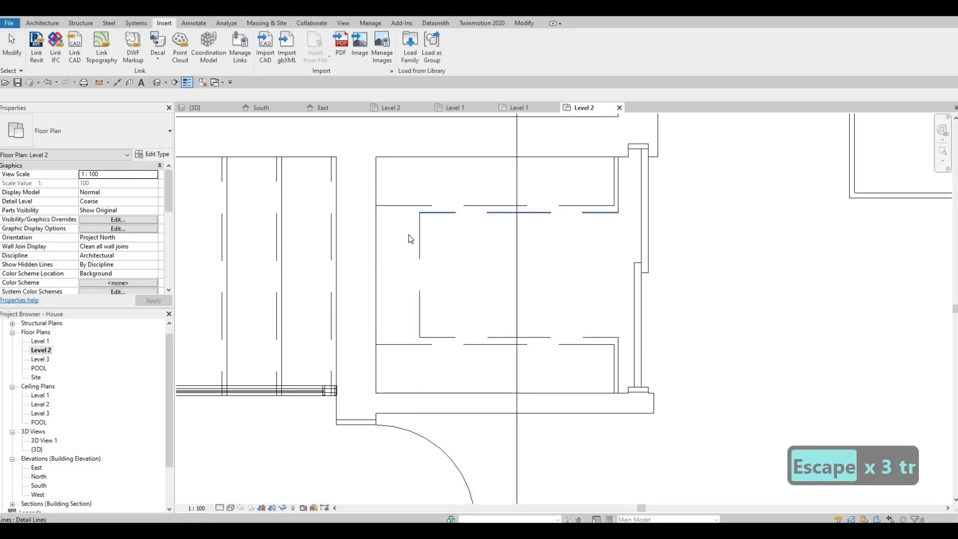
pyautogui.press('Escape')
pyautogui.press('Escape')
# Draw a second vertical <Demolished> detail line just outside the first, and delete the slanted line drawn beside it
pyautogui.click(395, 204)
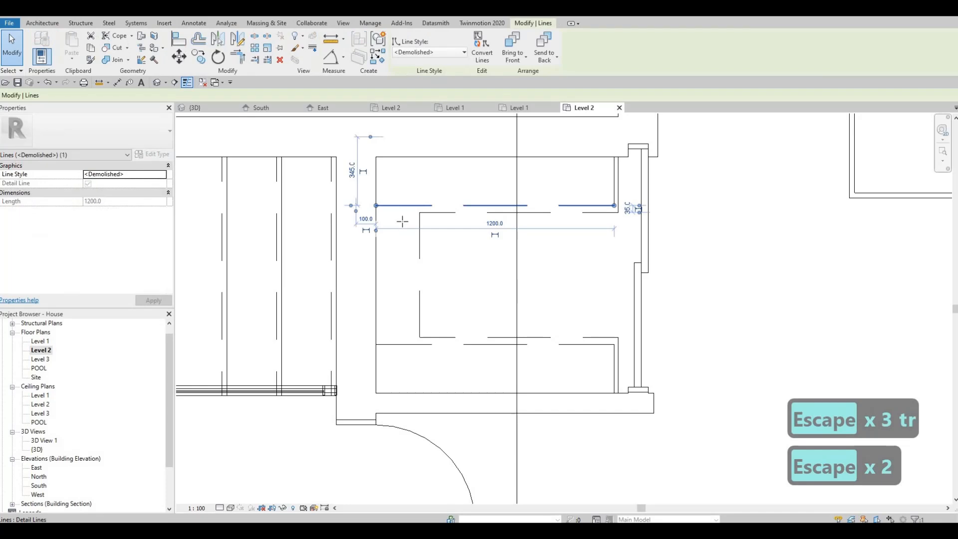
pyautogui.press('c')
pyautogui.press('s')
pyautogui.click(408, 213)
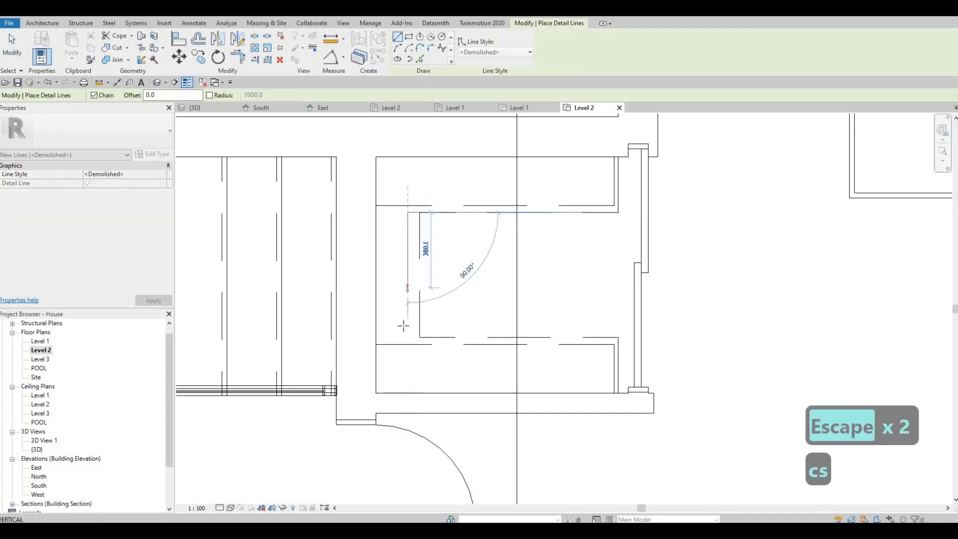
pyautogui.click(404, 324)
pyautogui.press('Escape')
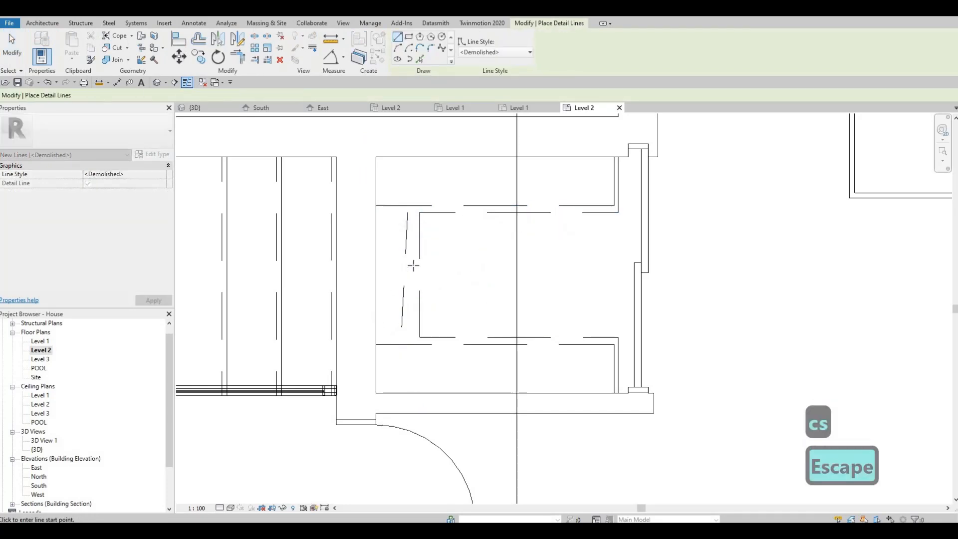
pyautogui.click(435, 209)
pyautogui.press('Escape')
pyautogui.press('Escape')
pyautogui.click(407, 244)
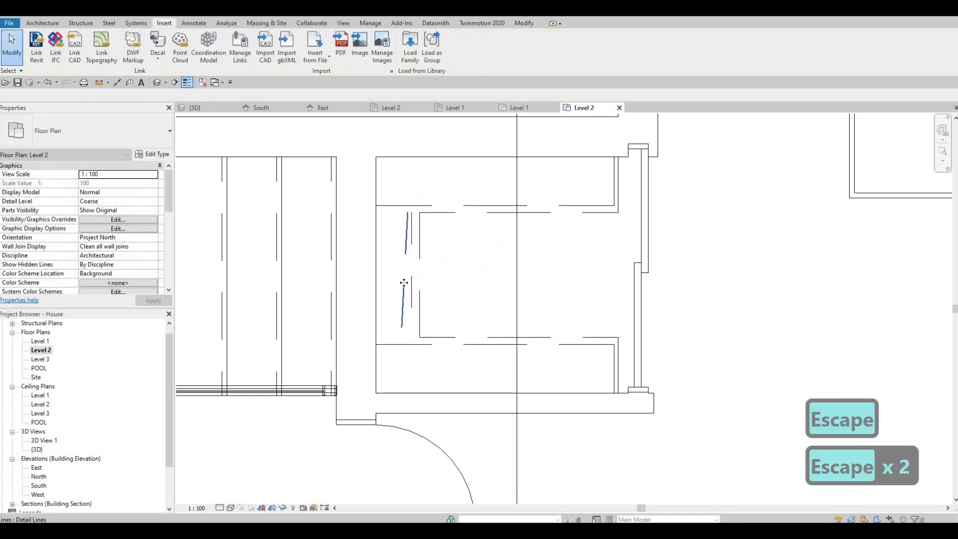
pyautogui.press('Delete')
# Trim the second vertical dashed line to corners with the remaining upper and lower horizontal dashed lines
pyautogui.press('t')
pyautogui.press('r')
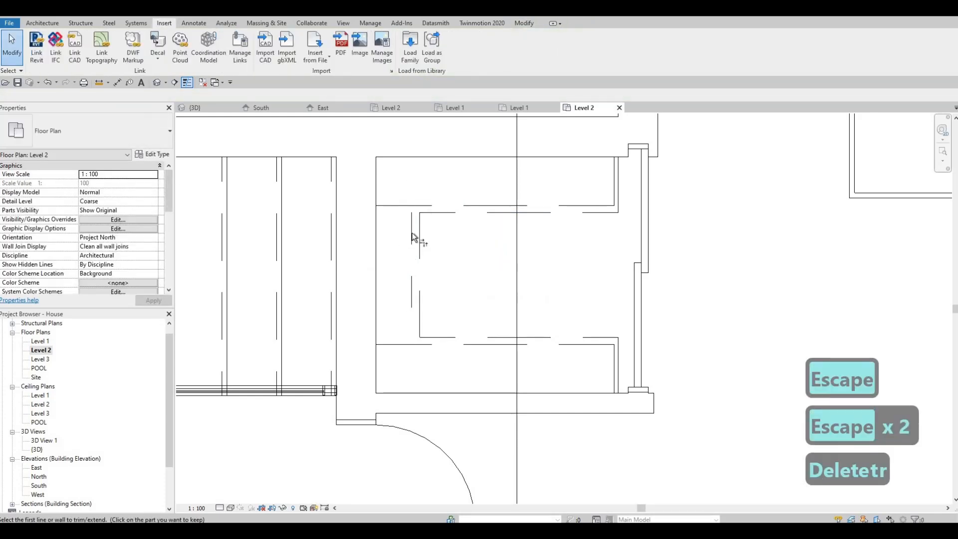
pyautogui.click(420, 206)
pyautogui.click(412, 270)
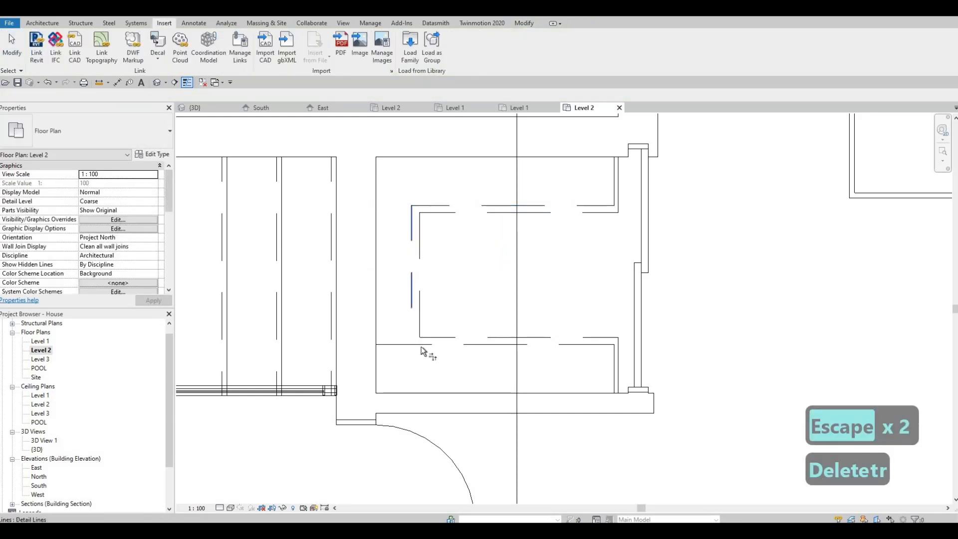
pyautogui.press('Escape')
pyautogui.press('Escape')
pyautogui.scroll(-5, 446, 349)
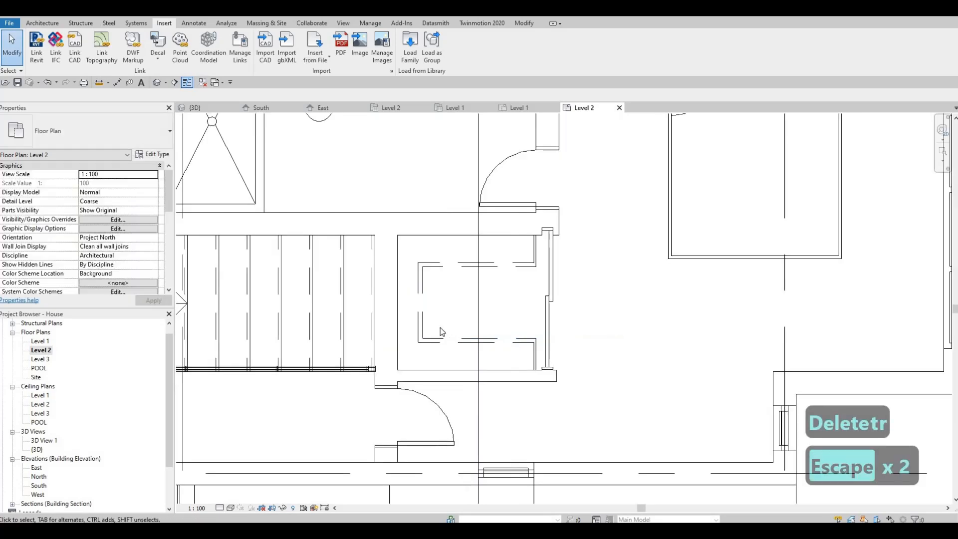
pyautogui.press('Escape')
# Look over the Level 2 plan around the stairs, bedrooms and closets
pyautogui.moveTo(486, 310); pyautogui.dragTo(628, 276, button='middle')
pyautogui.scroll(-3, 628, 276)
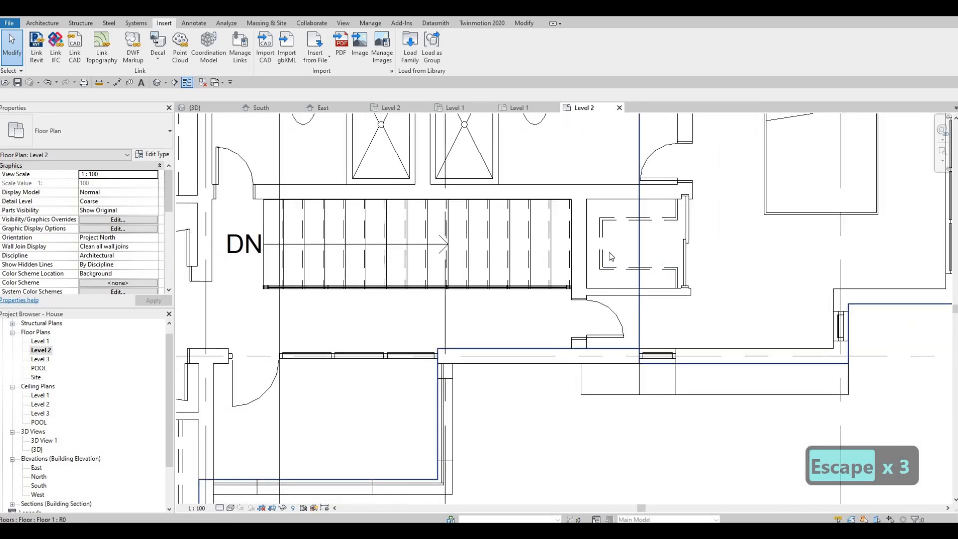
pyautogui.press('Escape')
pyautogui.scroll(-3, 544, 343)
pyautogui.scroll(2, 489, 316)
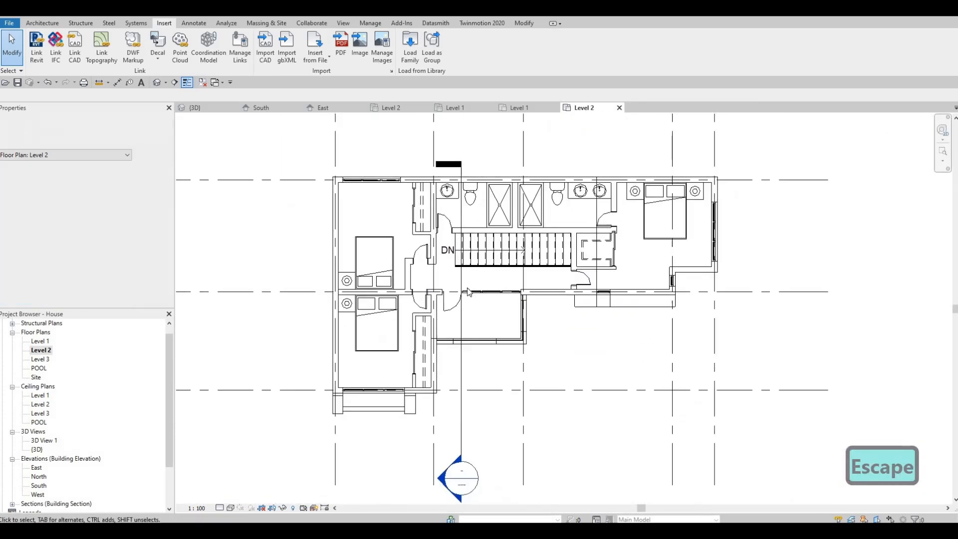
pyautogui.moveTo(479, 319); pyautogui.dragTo(536, 333, button='middle')
pyautogui.scroll(-2, 482, 330)
pyautogui.press('Escape')
pyautogui.scroll(3, 501, 331)
pyautogui.scroll(-2, 537, 333)
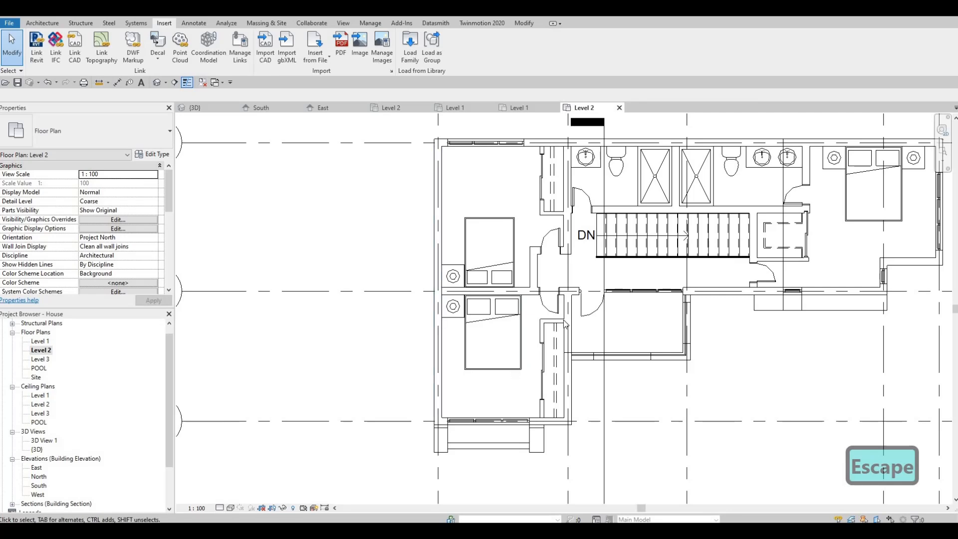
# Move the lower bedroom closet's upper wall slightly down and shorten both dashed closet lines to its inner face
pyautogui.scroll(4, 538, 349)
pyautogui.click(577, 284)
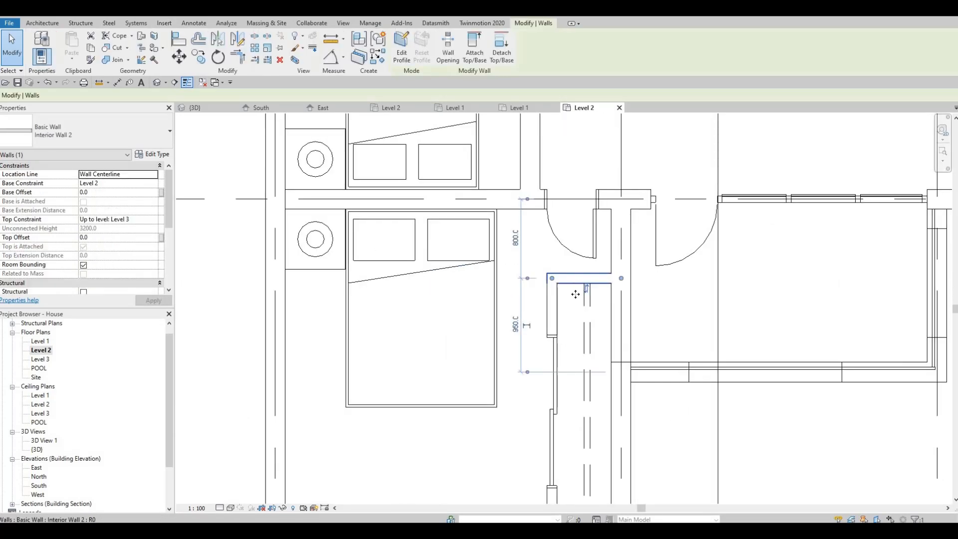
pyautogui.moveTo(579, 290)
pyautogui.mouseDown()
pyautogui.moveTo(590, 320)
pyautogui.moveTo(590, 295)
pyautogui.mouseUp()
pyautogui.press('Escape')
pyautogui.click(590, 290)
pyautogui.press('Escape')
pyautogui.click(590, 286)
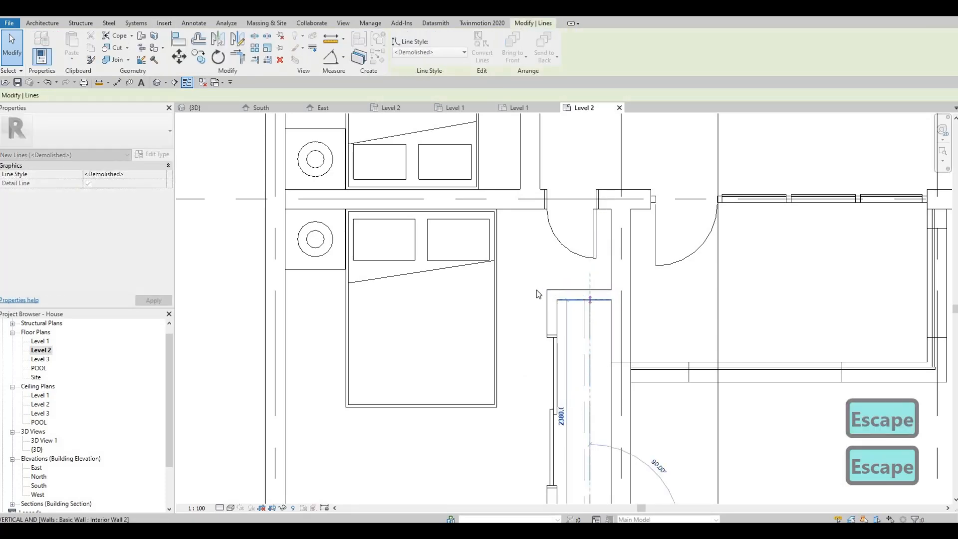
pyautogui.press('Escape')
# Change the upper left bedroom's double bed to the M_Bed-Box type 1525 x 2007mm - Queen
pyautogui.scroll(-2, 538, 288)
pyautogui.scroll(-2, 537, 279)
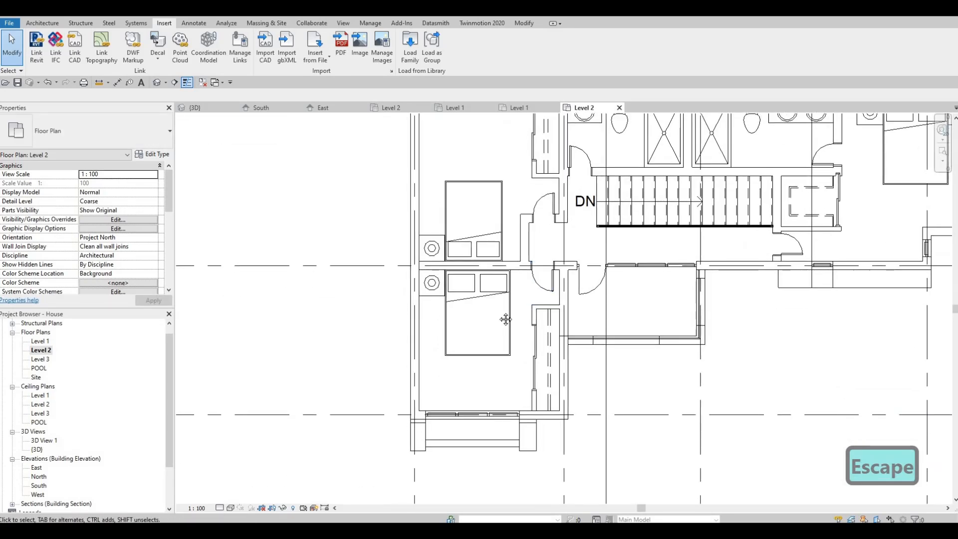
pyautogui.scroll(-2, 494, 332)
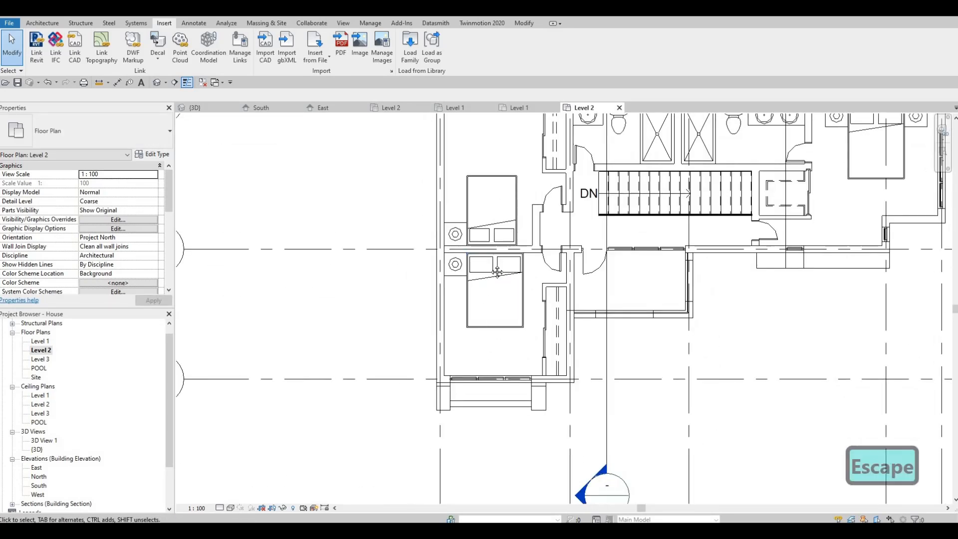
pyautogui.scroll(3, 490, 255)
pyautogui.click(491, 232)
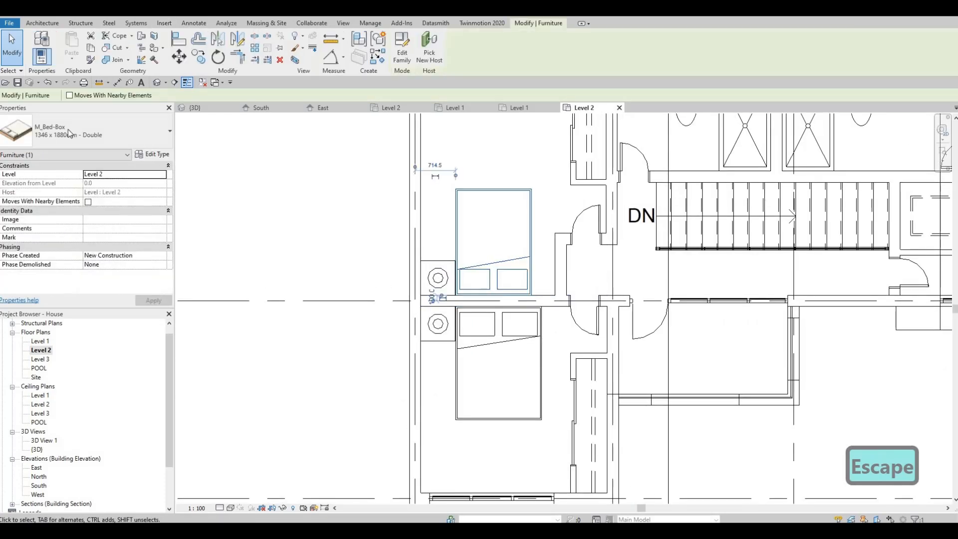
pyautogui.click(70, 130)
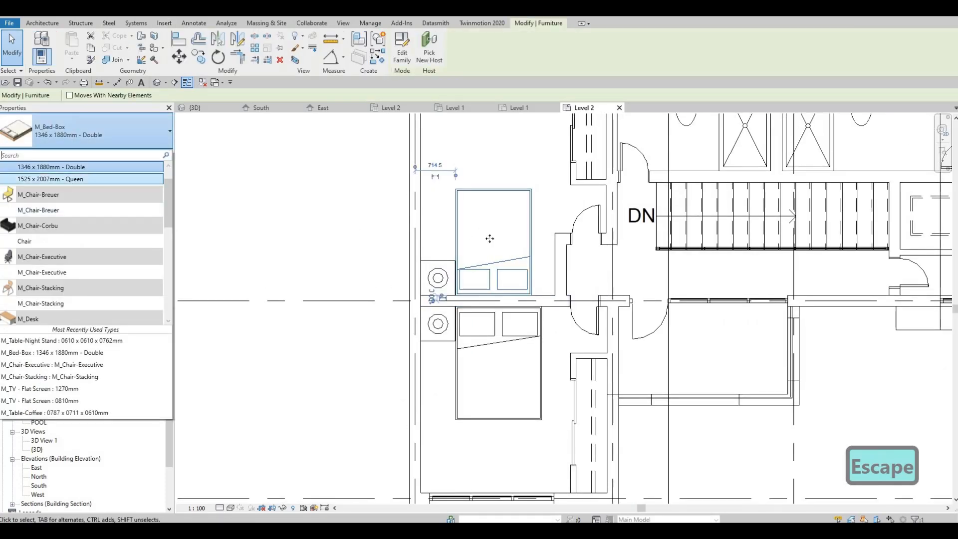
pyautogui.press('Return')
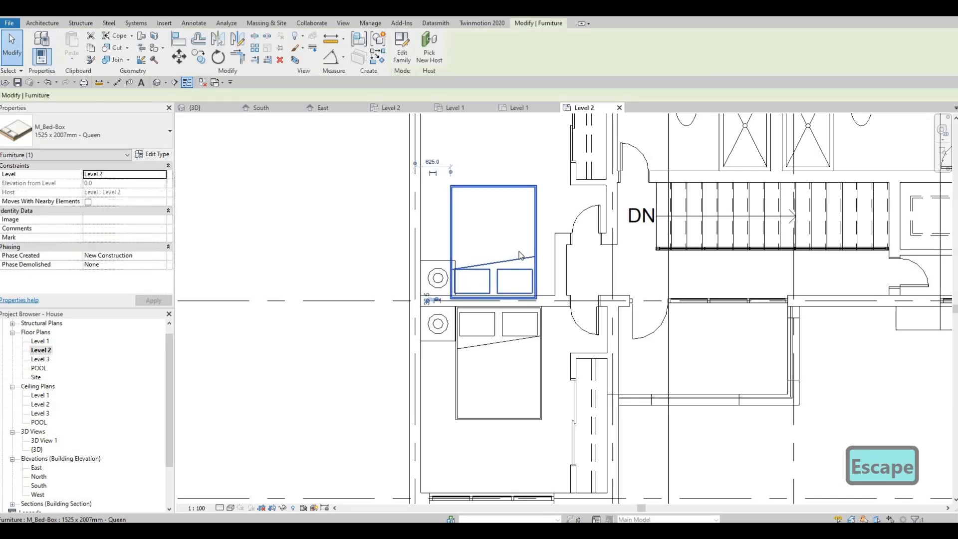
# Nudge the queen bed up out of the wall and to the right, clear of the night stand
pyautogui.scroll(2, 519, 255)
pyautogui.press('Up')
pyautogui.press('Up')
pyautogui.press('Up')
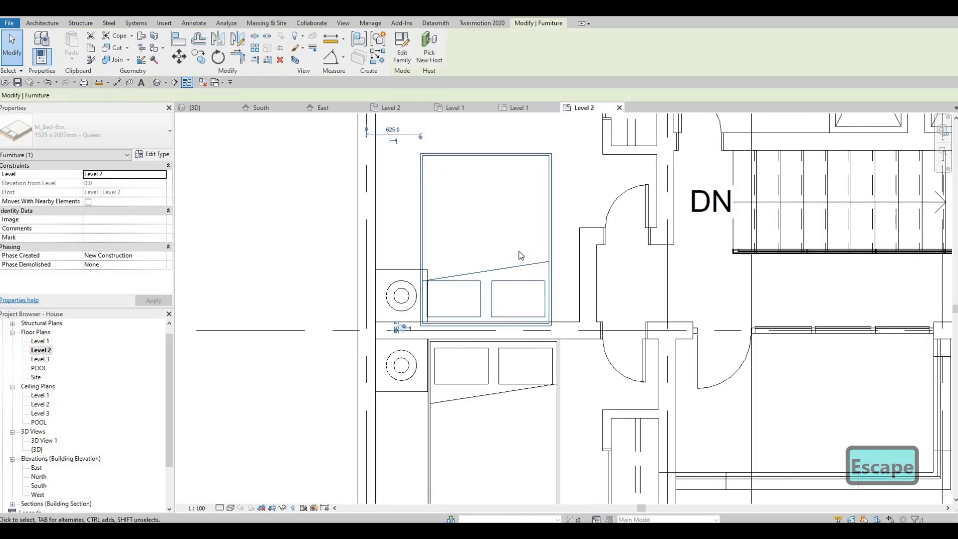
pyautogui.press('Right')
pyautogui.press('Right')
pyautogui.press('Right')
pyautogui.press('Right')
pyautogui.press('Right')
pyautogui.press('Right')
pyautogui.press('Up')
pyautogui.press('Up')
# Align the queen bed's side with the night stand's edge and its back with the bedroom wall
pyautogui.press('Escape')
pyautogui.press('Escape')
pyautogui.press('a')
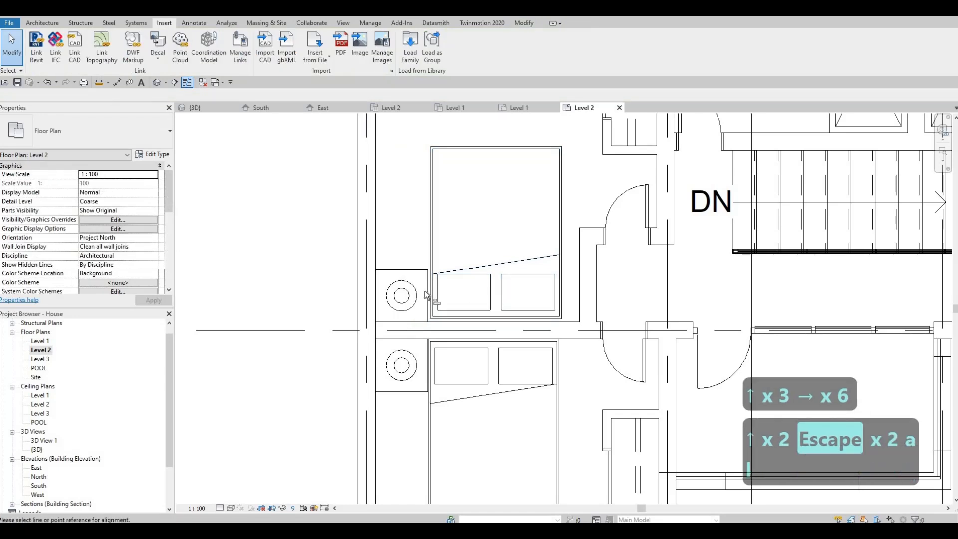
pyautogui.press('l')
pyautogui.click(447, 315)
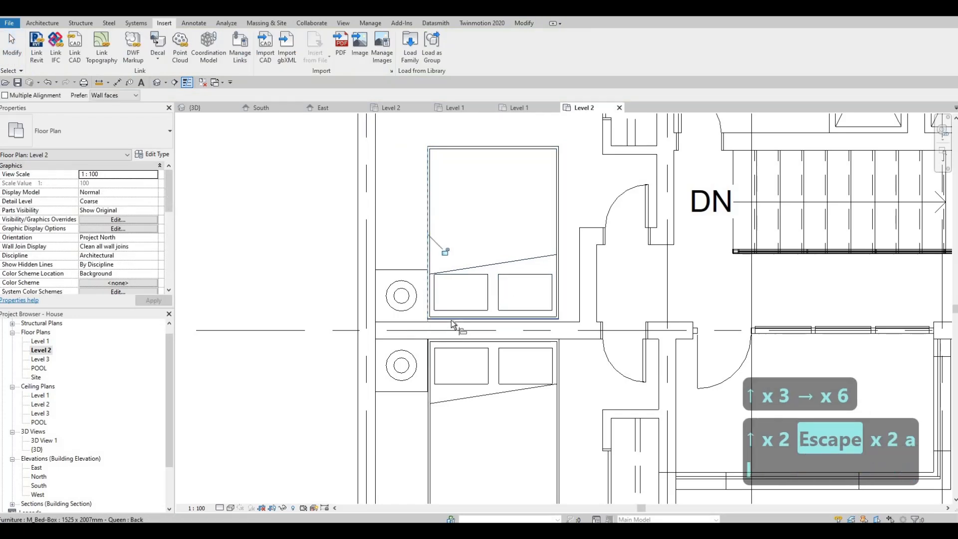
pyautogui.press('Escape')
pyautogui.press('Escape')
pyautogui.scroll(-2, 474, 274)
pyautogui.scroll(-2, 467, 255)
pyautogui.moveTo(586, 320); pyautogui.dragTo(575, 295, button='middle')
pyautogui.press('Escape')
pyautogui.scroll(4, 604, 244)
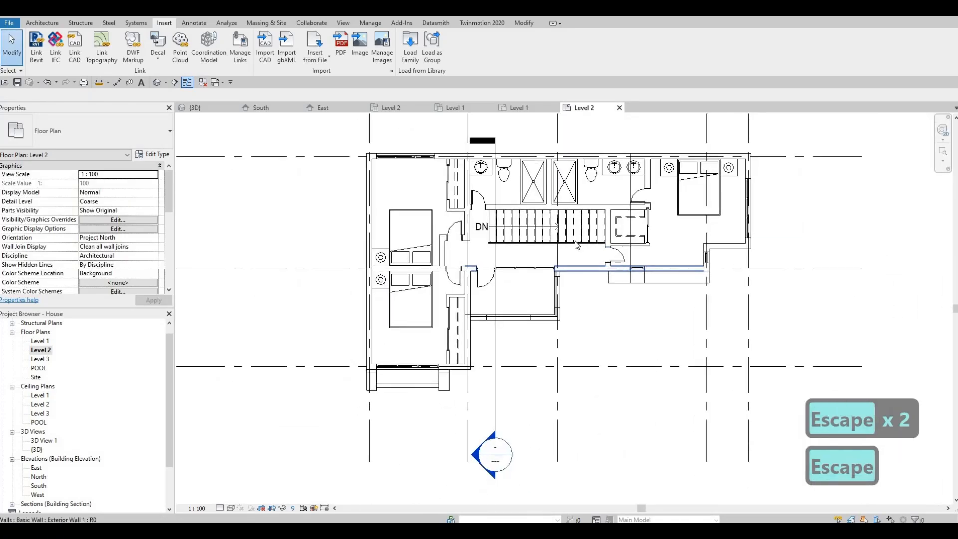
pyautogui.press('Escape')
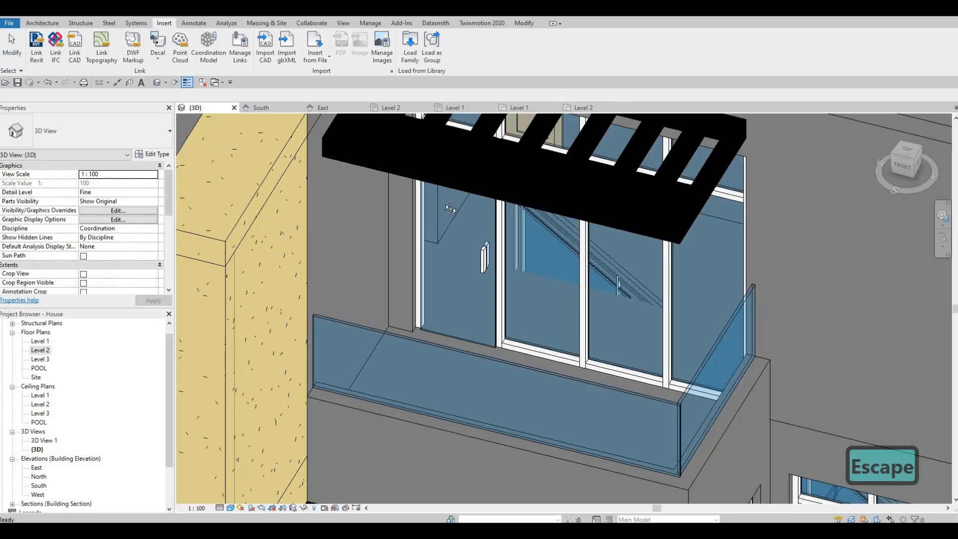
pyautogui.keyDown('shift'); pyautogui.moveTo(467, 257); pyautogui.dragTo(493, 298, button='middle'); pyautogui.keyUp('shift')
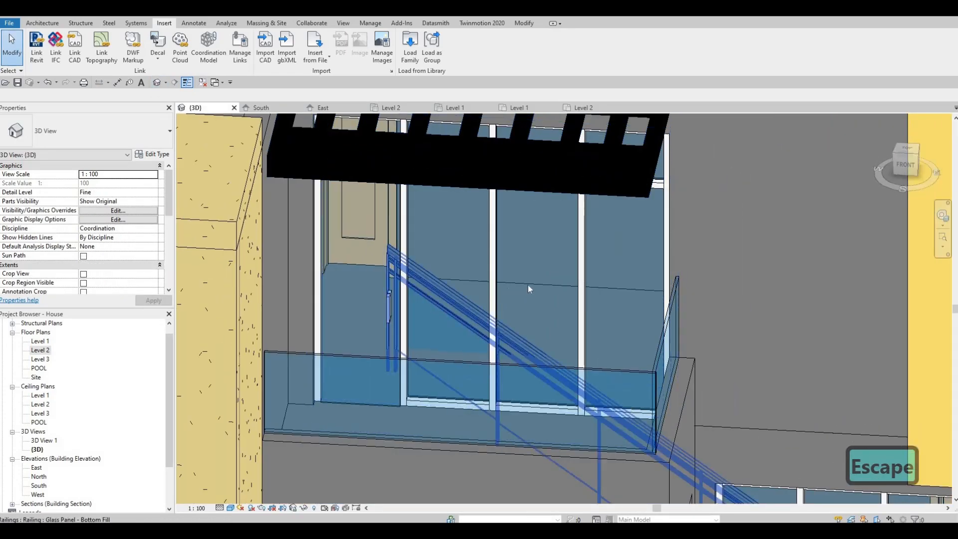
pyautogui.click(370, 262)
pyautogui.moveTo(369, 263); pyautogui.dragTo(350, 250, button='middle')
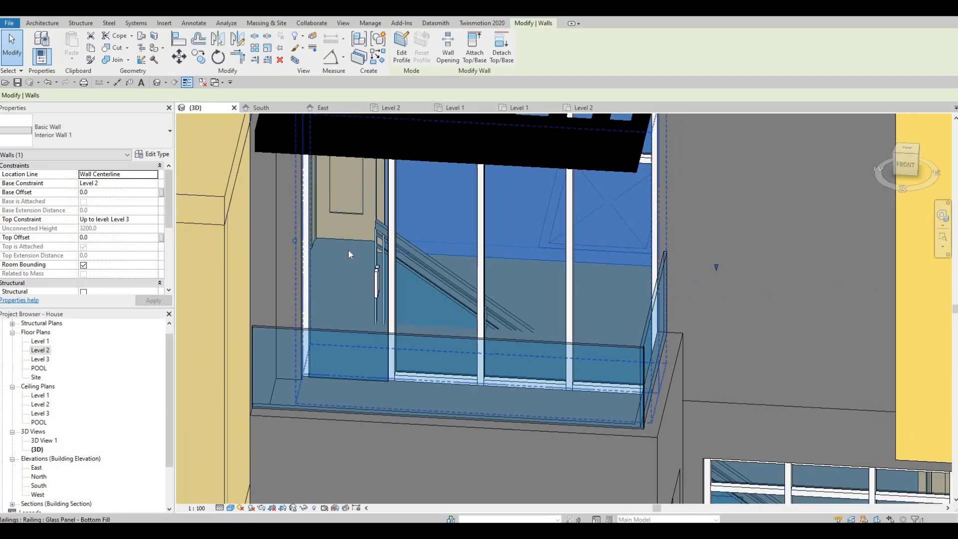
pyautogui.press('Escape')
# Open the Level 2 floor plan and open the house floor's boundary for editing
pyautogui.doubleClick(41, 350)
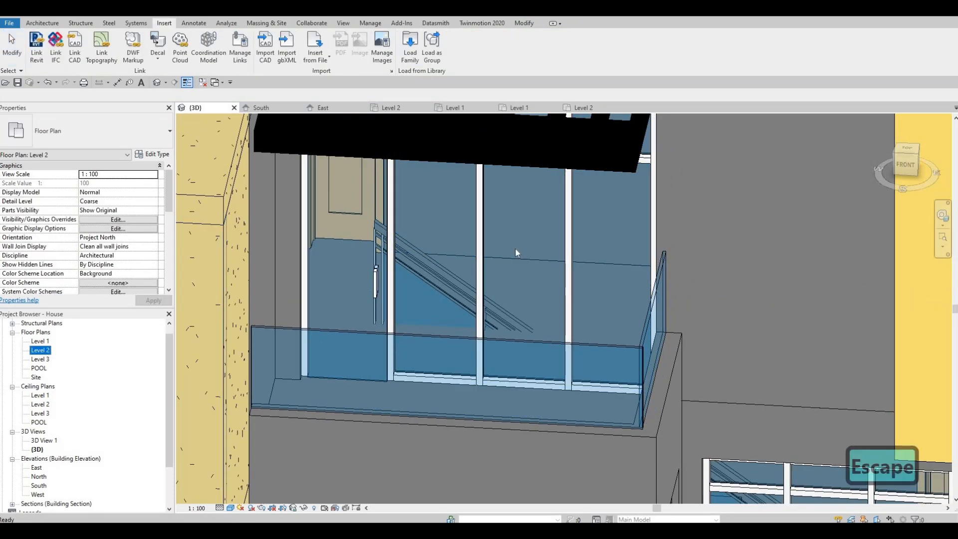
pyautogui.scroll(-2, 649, 285)
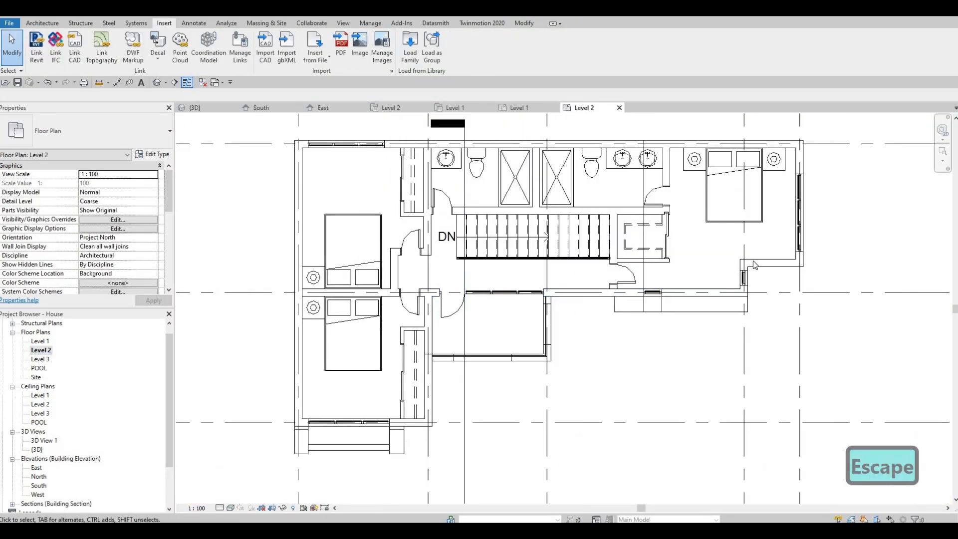
pyautogui.press('Tab')
pyautogui.press('Tab')
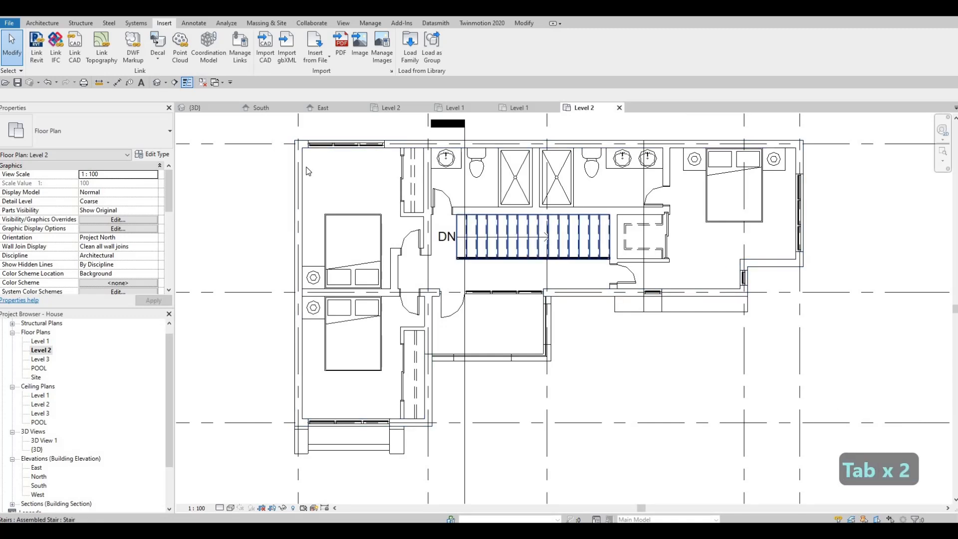
pyautogui.press('Tab')
pyautogui.press('Tab')
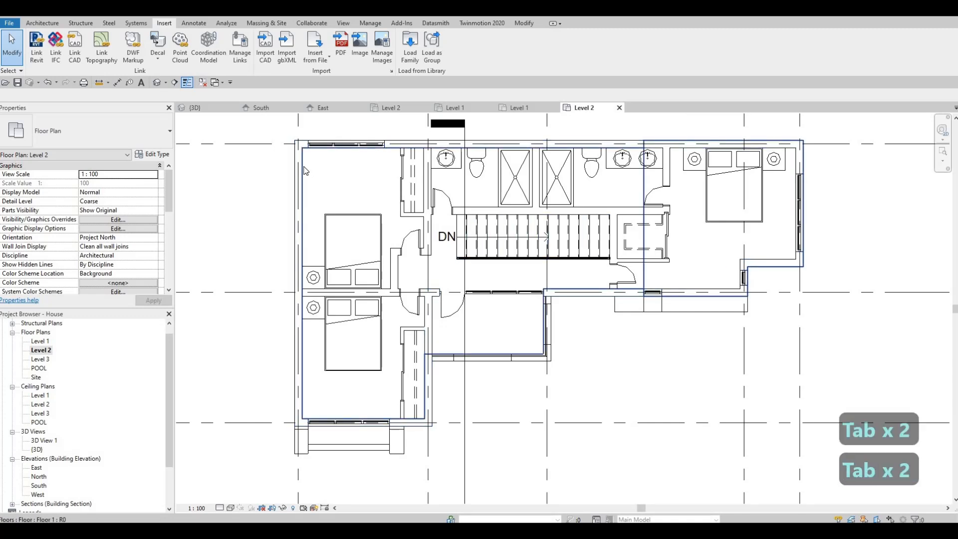
pyautogui.click(306, 171)
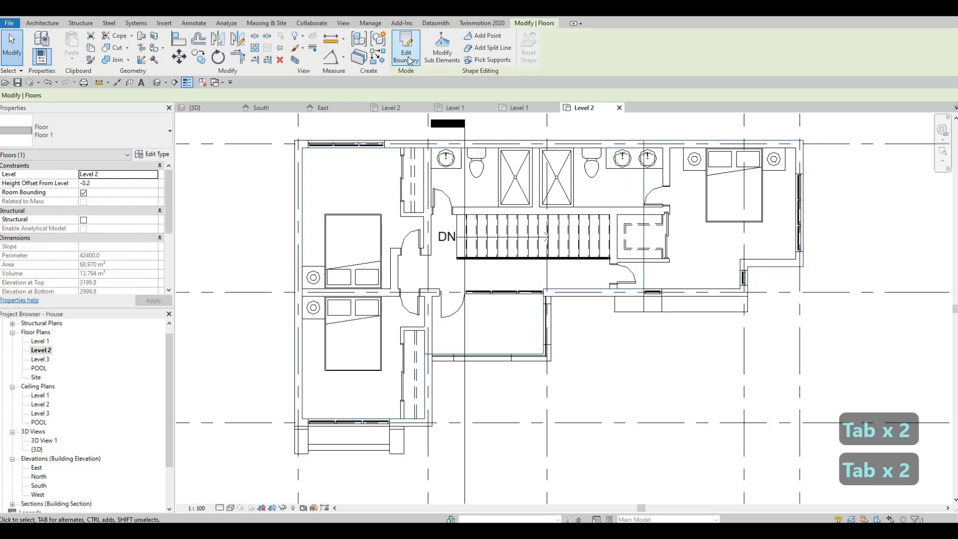
pyautogui.click(409, 56)
# Sketch a 3025 x 1200 mm rectangular opening over the stairs from their DN end and finish the floor boundary
pyautogui.scroll(1, 513, 268)
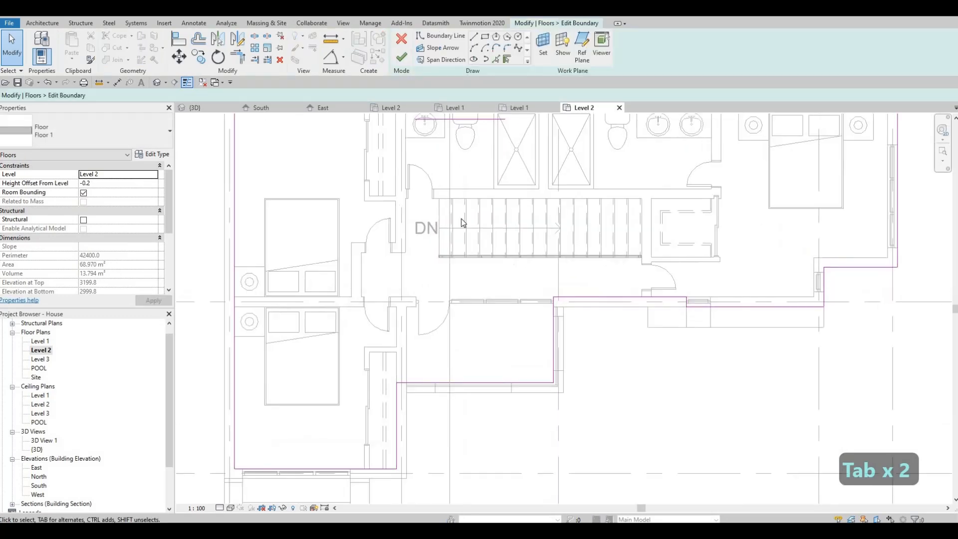
pyautogui.scroll(3, 472, 228)
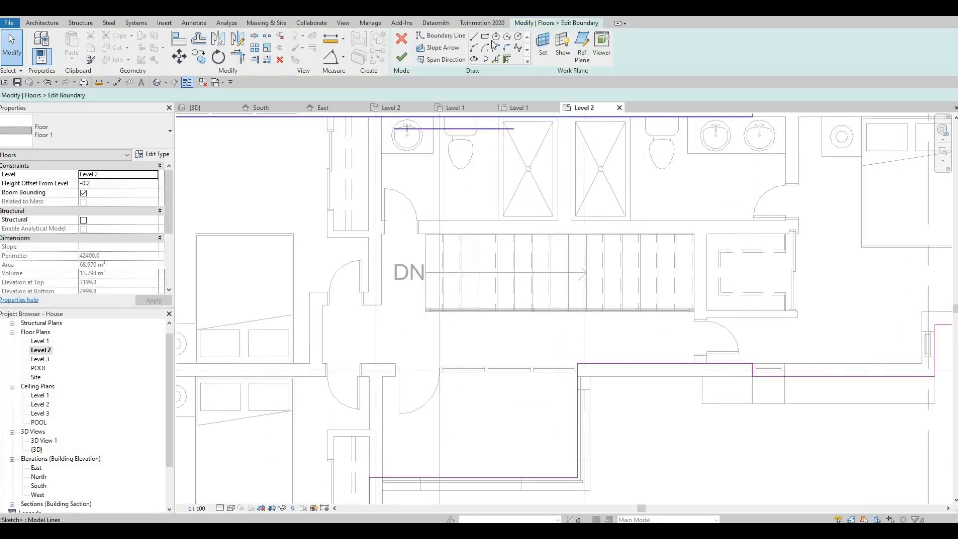
pyautogui.click(426, 234)
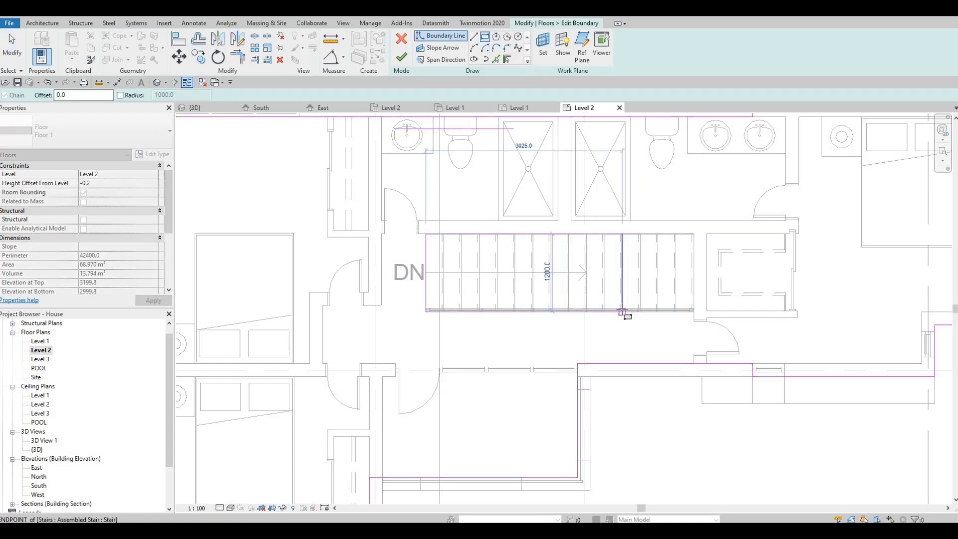
pyautogui.click(623, 312)
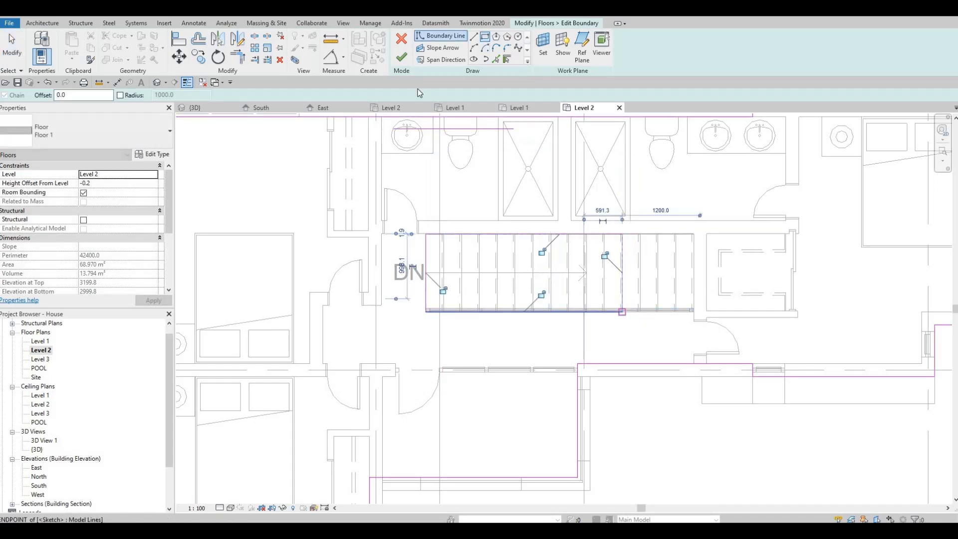
pyautogui.press('Escape')
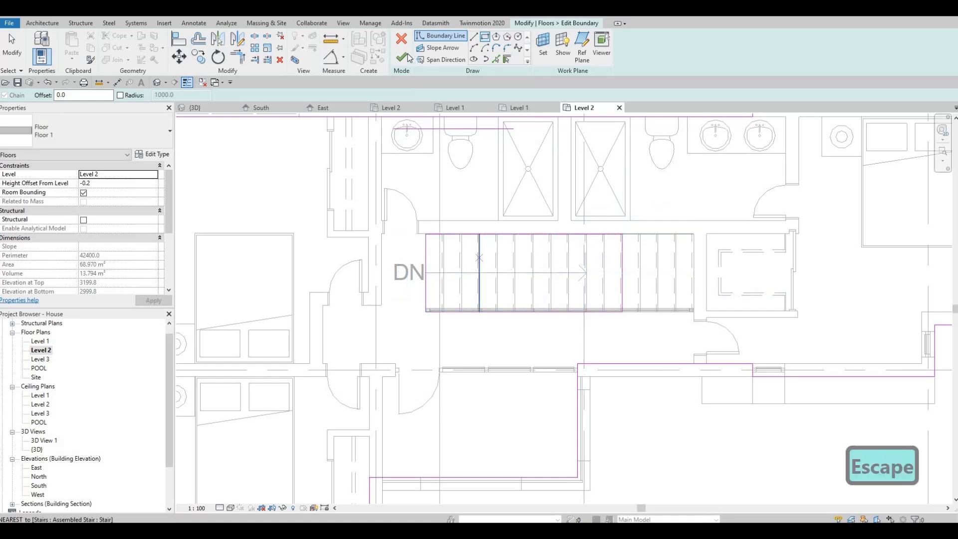
pyautogui.scroll(3, 467, 350)
pyautogui.press('Escape')
pyautogui.click(469, 362)
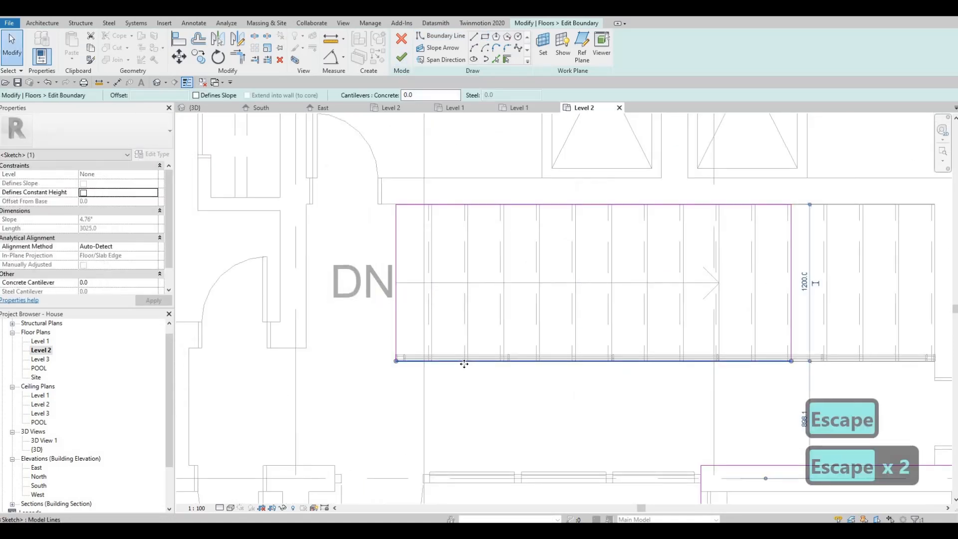
pyautogui.click(401, 57)
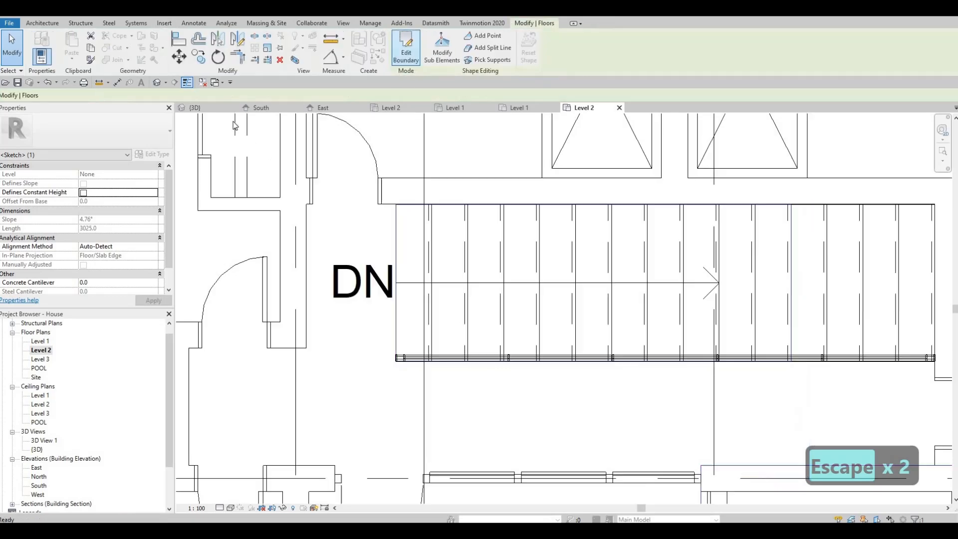
# Examine the new stair opening through the balcony glazing in the 3D view
pyautogui.click(212, 112)
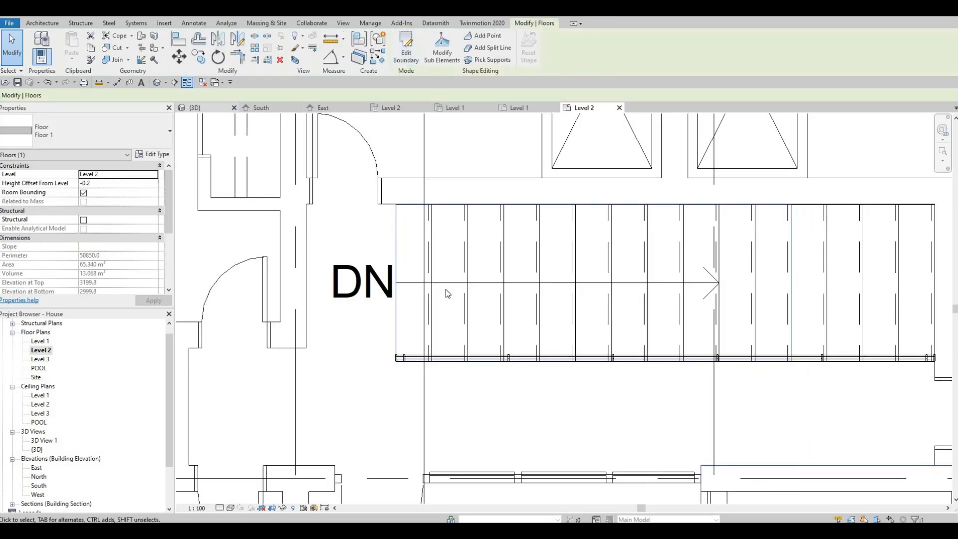
pyautogui.press('Escape')
pyautogui.scroll(-2, 457, 271)
pyautogui.keyDown('shift'); pyautogui.moveTo(440, 278); pyautogui.dragTo(401, 307, button='middle'); pyautogui.keyUp('shift')
pyautogui.scroll(3, 475, 316)
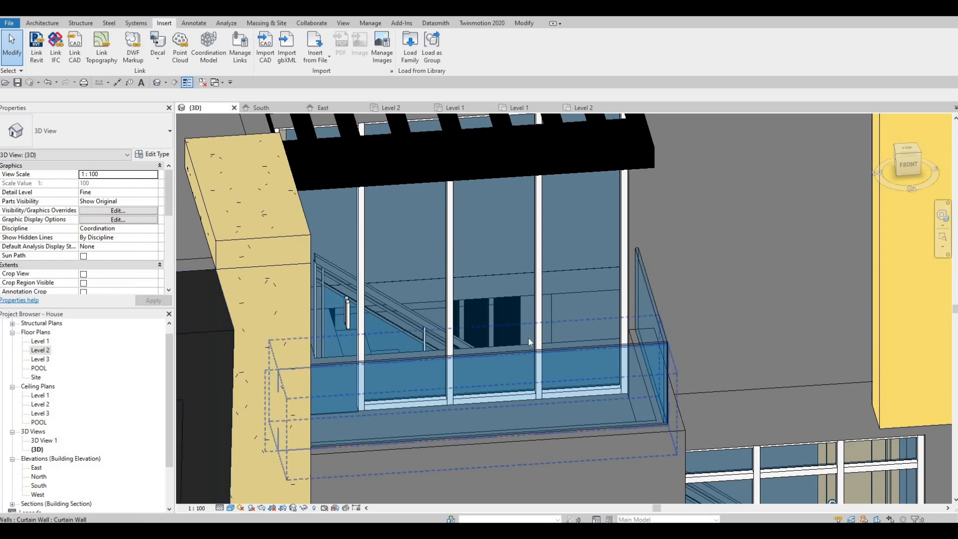
pyautogui.scroll(-2, 547, 340)
pyautogui.keyDown('shift'); pyautogui.moveTo(547, 341); pyautogui.dragTo(516, 248, button='middle'); pyautogui.keyUp('shift')
pyautogui.scroll(3, 515, 248)
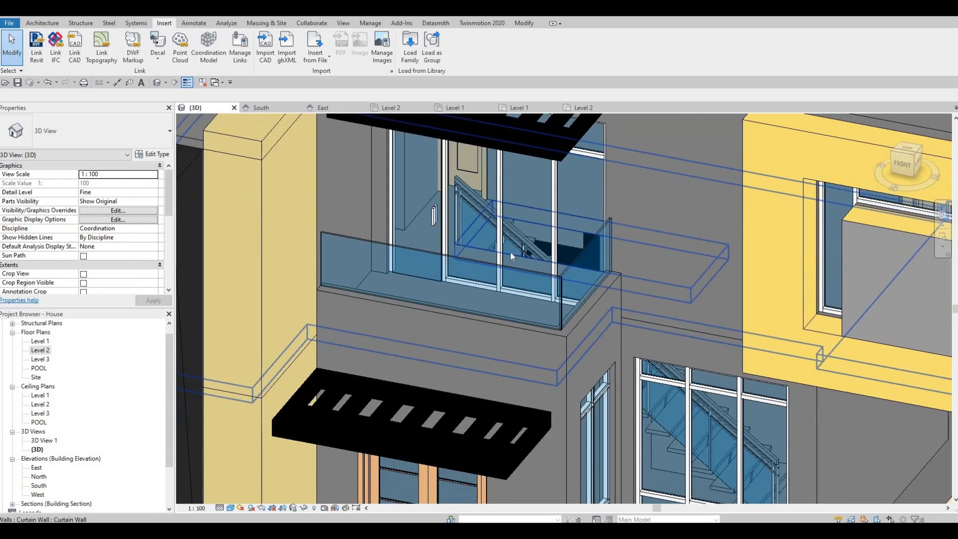
# Start a new railing on the Level 2 floor plan using the type Glass Panel - Bottom Fill
pyautogui.doubleClick(40, 350)
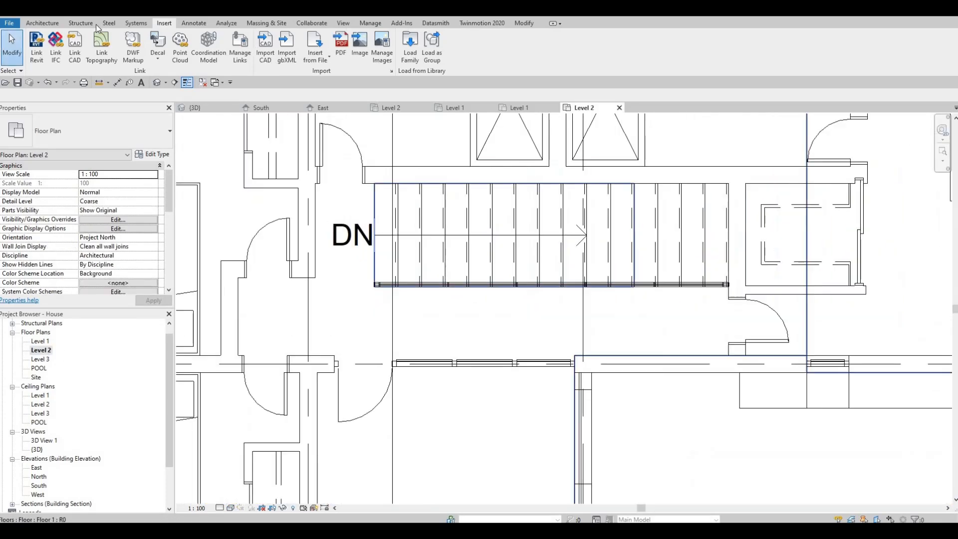
pyautogui.press('Escape')
pyautogui.click(48, 24)
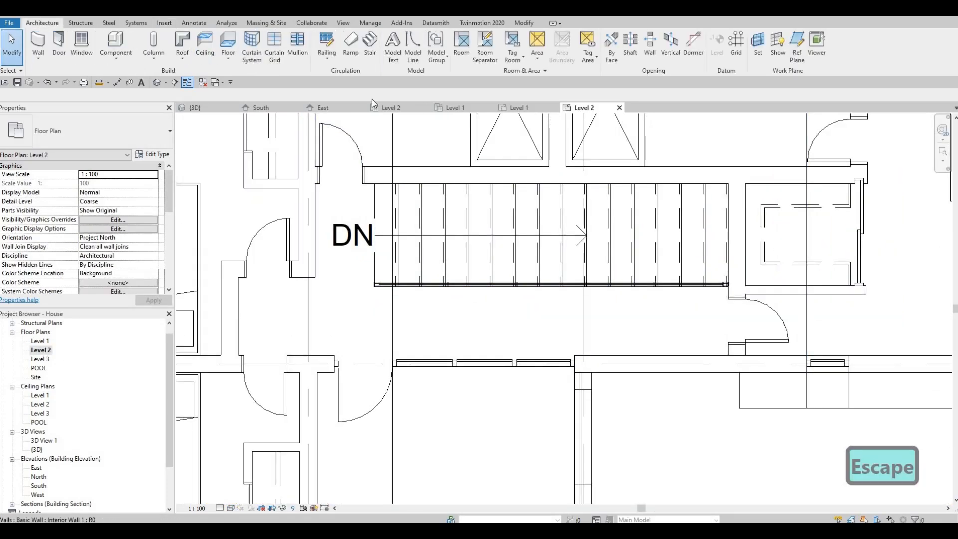
pyautogui.click(84, 131)
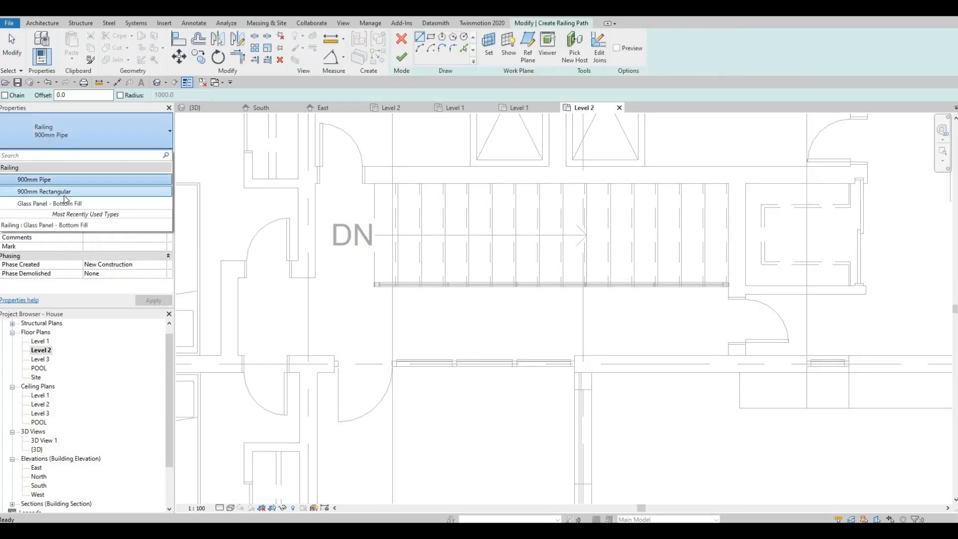
pyautogui.click(71, 204)
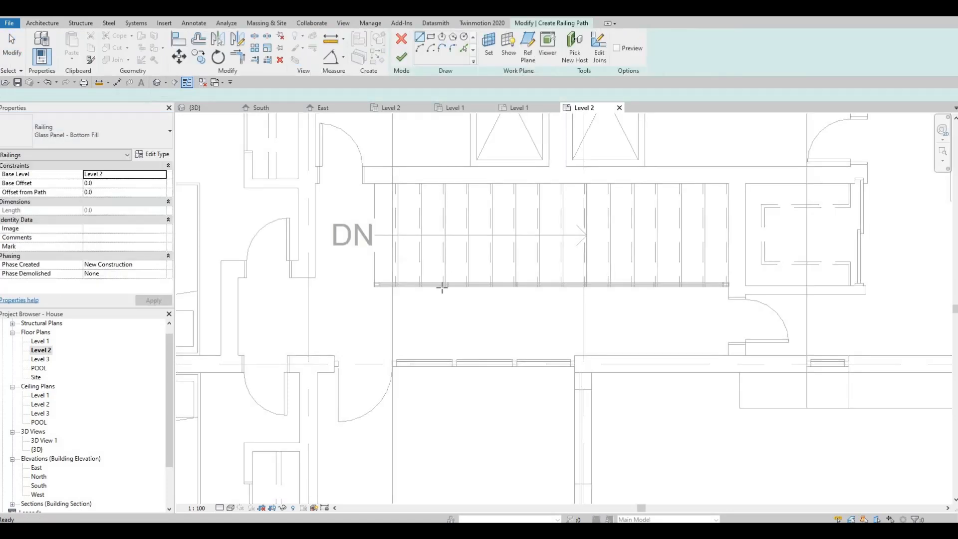
# Sketch the railing path about 4123 mm long beside the stair railing, up to the interior wall, and finish the railing
pyautogui.scroll(3, 375, 284)
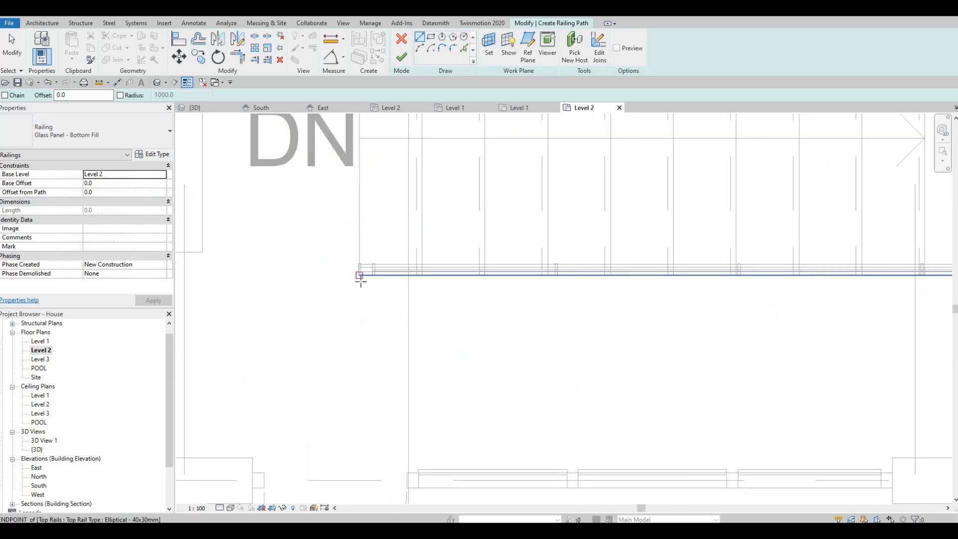
pyautogui.click(359, 275)
pyautogui.scroll(-3, 505, 274)
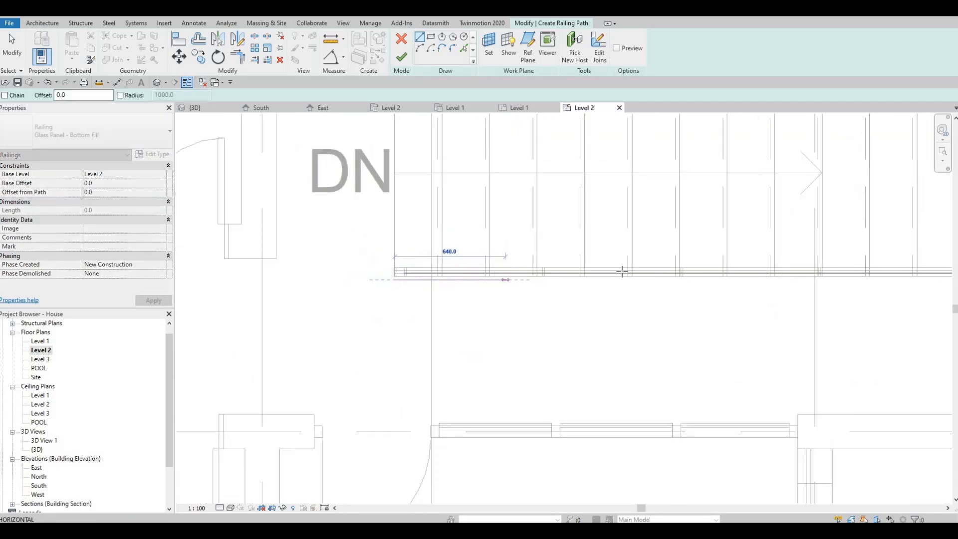
pyautogui.scroll(2, 699, 269)
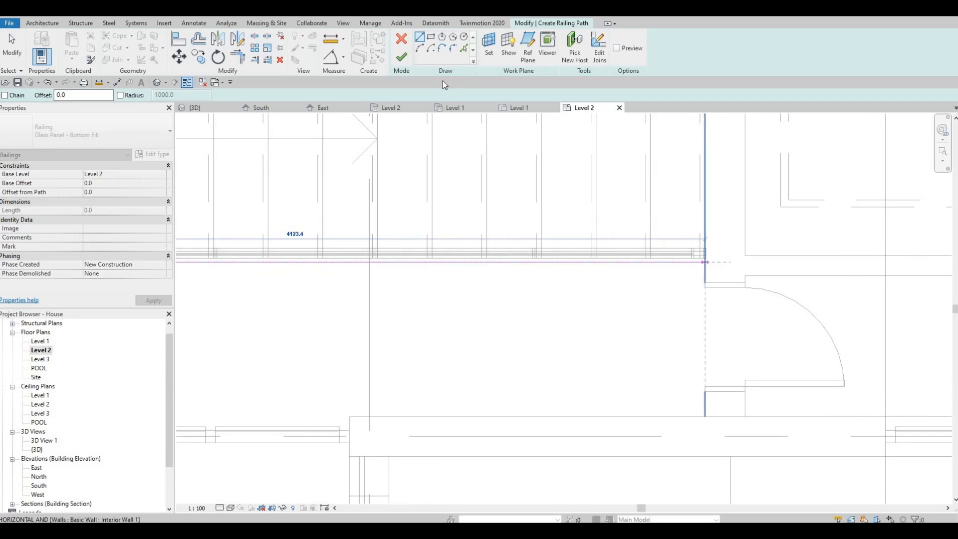
pyautogui.press('Escape')
pyautogui.click(402, 56)
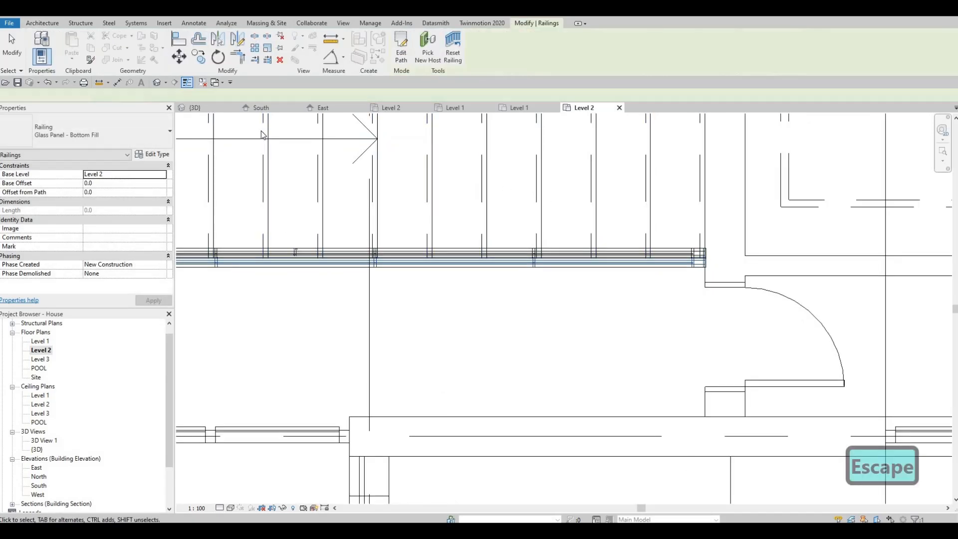
pyautogui.press('Escape')
pyautogui.press('Escape')
# Examine the new Level 2 railing through the balcony glazing in the 3D view
pyautogui.hotkey('ctrl', 'Tab')
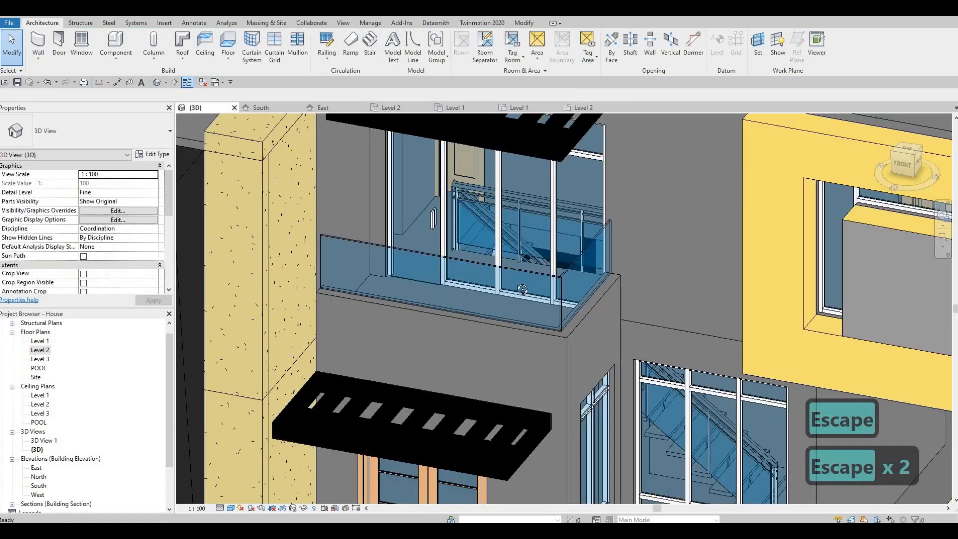
pyautogui.keyDown('shift'); pyautogui.moveTo(565, 276); pyautogui.dragTo(472, 194, button='middle'); pyautogui.keyUp('shift')
pyautogui.click(642, 239)
pyautogui.scroll(5, 475, 209)
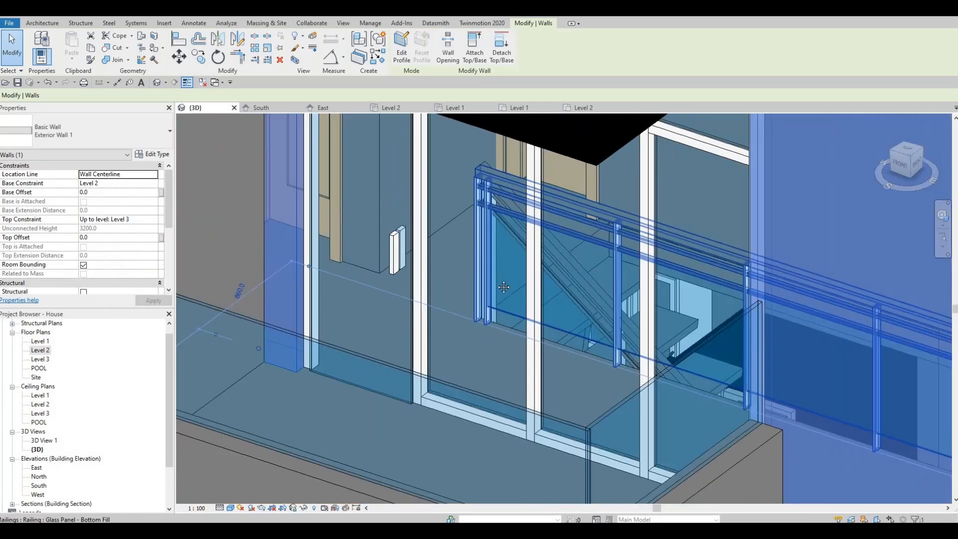
pyautogui.scroll(-1, 606, 326)
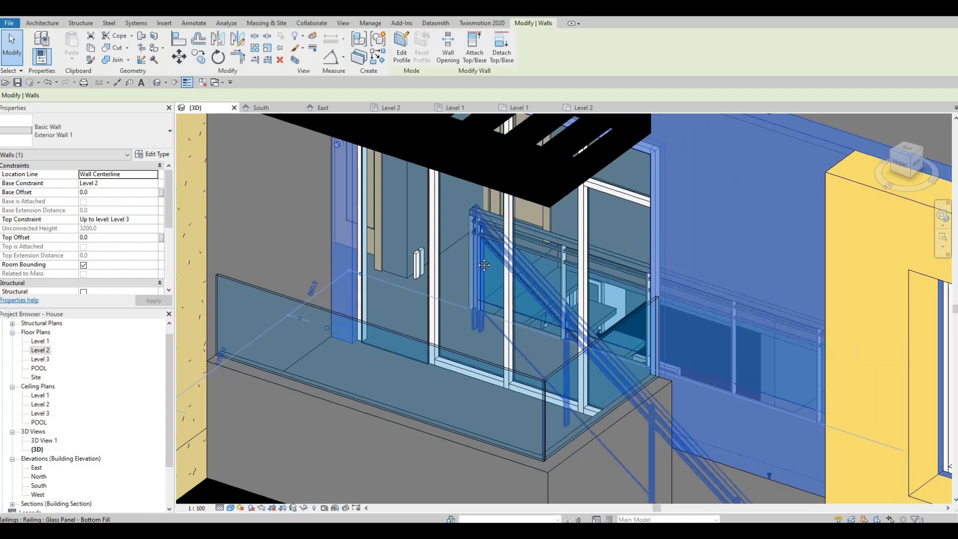
# Examine the staircase and its glass railings through the ground-floor windows and the balcony glazing
pyautogui.scroll(-4, 481, 275)
pyautogui.keyDown('shift'); pyautogui.moveTo(553, 340); pyautogui.dragTo(439, 287, button='middle'); pyautogui.keyUp('shift')
pyautogui.scroll(5, 383, 290)
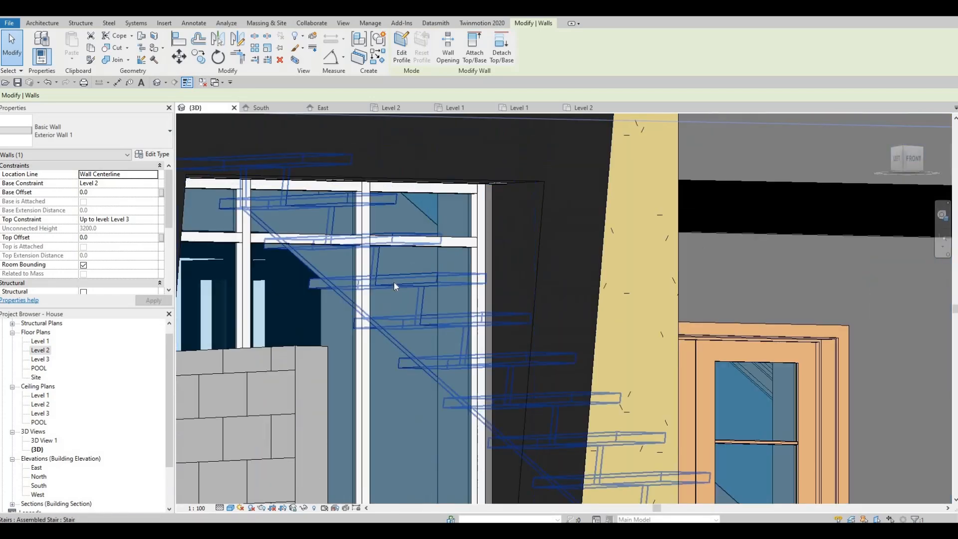
pyautogui.click(394, 281)
pyautogui.keyDown('shift'); pyautogui.moveTo(497, 322); pyautogui.dragTo(575, 310, button='middle'); pyautogui.keyUp('shift')
pyautogui.scroll(-1, 544, 356)
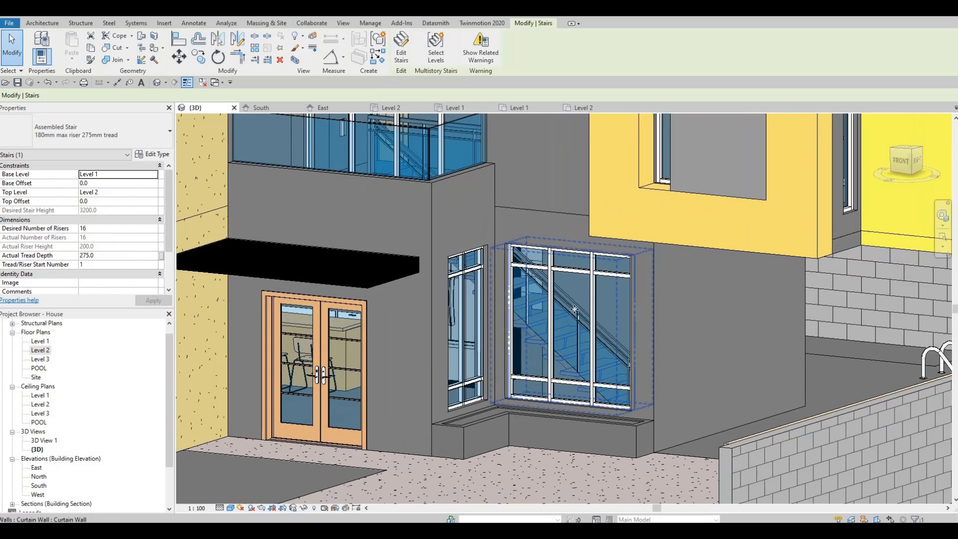
pyautogui.scroll(3, 575, 310)
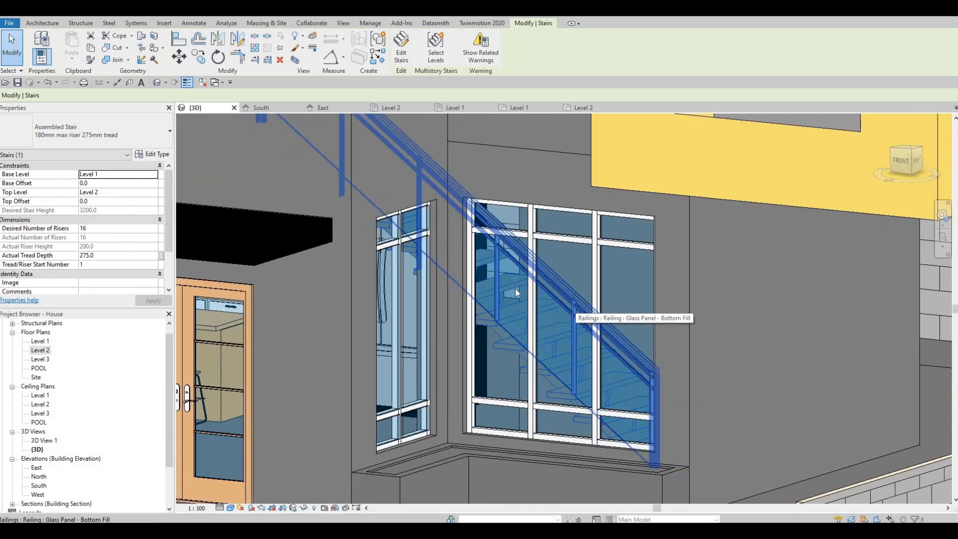
pyautogui.scroll(-3, 539, 298)
pyautogui.scroll(3, 454, 237)
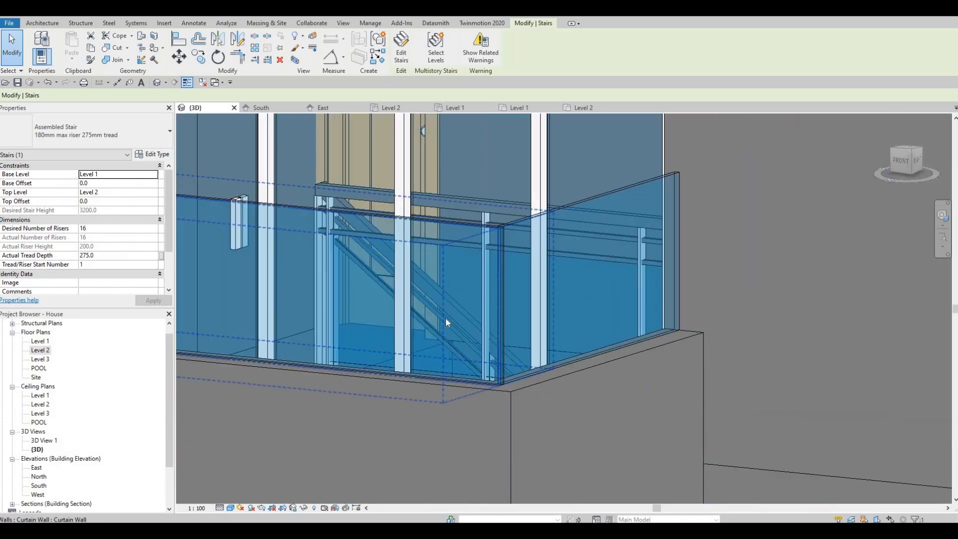
pyautogui.scroll(-3, 445, 318)
pyautogui.moveTo(418, 281); pyautogui.dragTo(449, 319, button='middle')
pyautogui.scroll(-3, 548, 281)
pyautogui.press('Escape')
pyautogui.press('Escape')
# Open the front facade's yellow window surround for in-place editing in the 3D view
pyautogui.scroll(-3, 406, 354)
pyautogui.keyDown('shift'); pyautogui.moveTo(406, 355); pyautogui.dragTo(588, 253, button='middle'); pyautogui.keyUp('shift')
pyautogui.scroll(2, 585, 358)
pyautogui.scroll(-2, 585, 358)
pyautogui.click(587, 253)
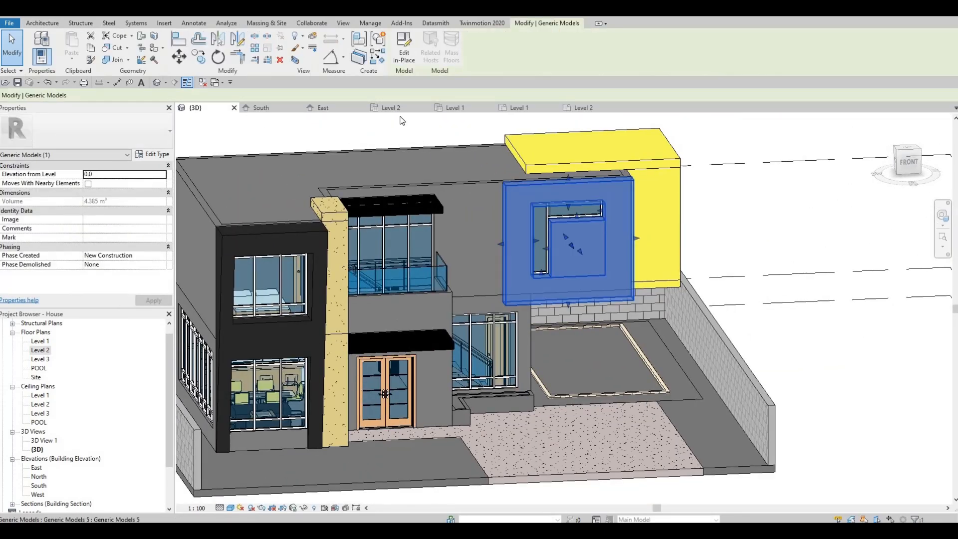
pyautogui.doubleClick(579, 246)
pyautogui.scroll(2, 580, 246)
pyautogui.click(596, 236)
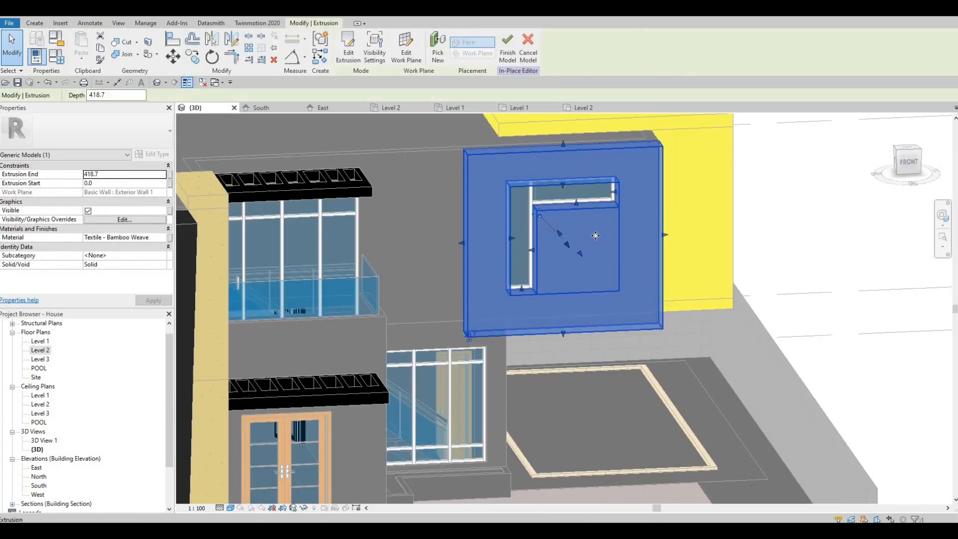
pyautogui.press('Escape')
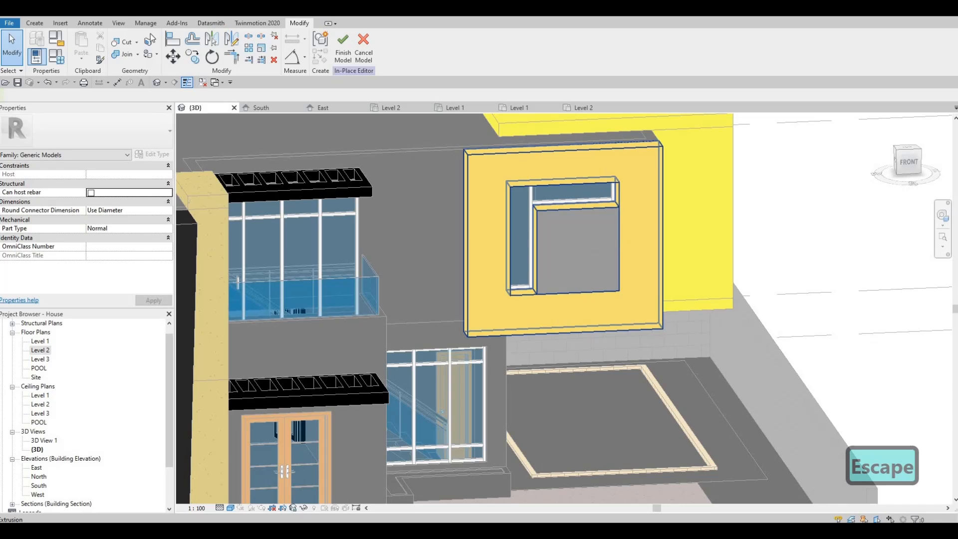
# Paint the grey wall panel inside the window surround with the Vapor Retarder material and finish the in-place model
pyautogui.click(9, 34)
pyautogui.click(34, 23)
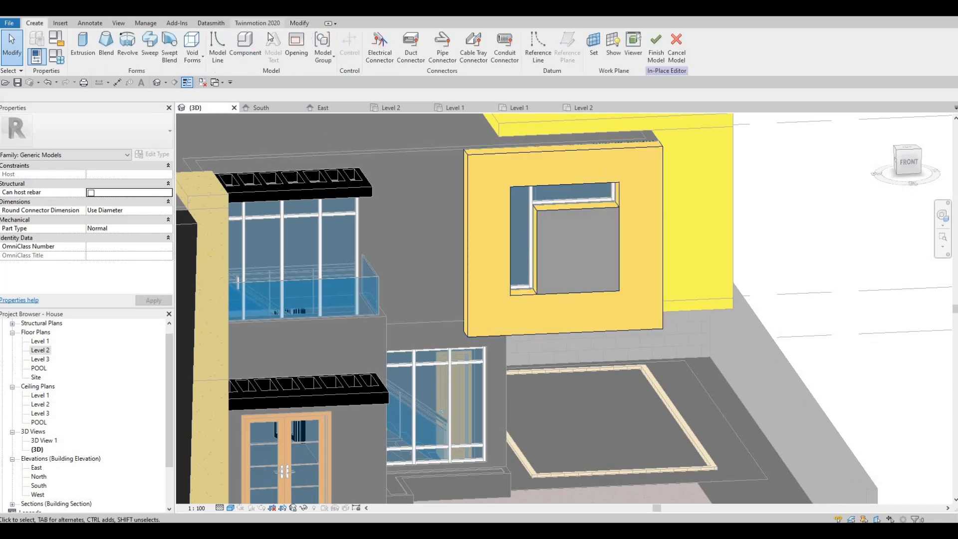
pyautogui.click(298, 24)
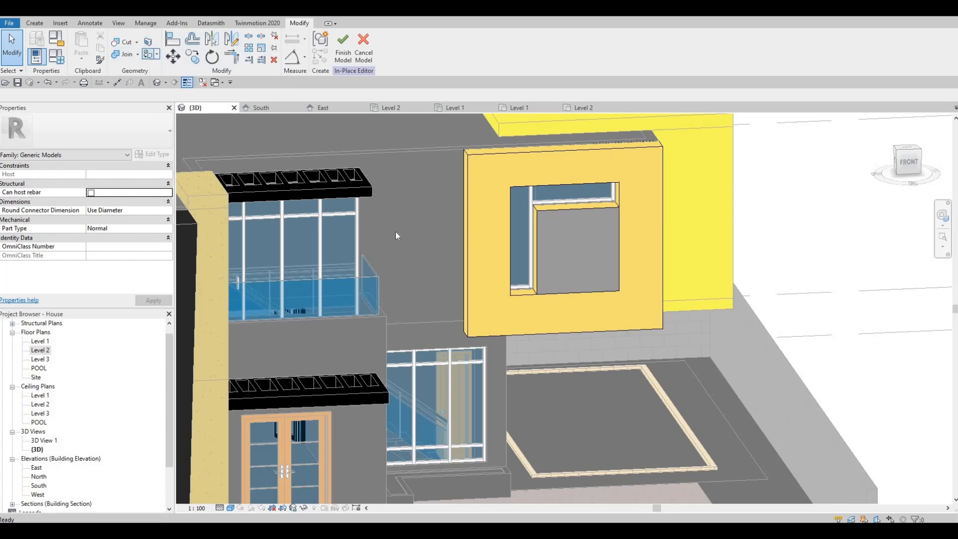
pyautogui.press('p')
pyautogui.press('t')
pyautogui.scroll(-1, 245, 335)
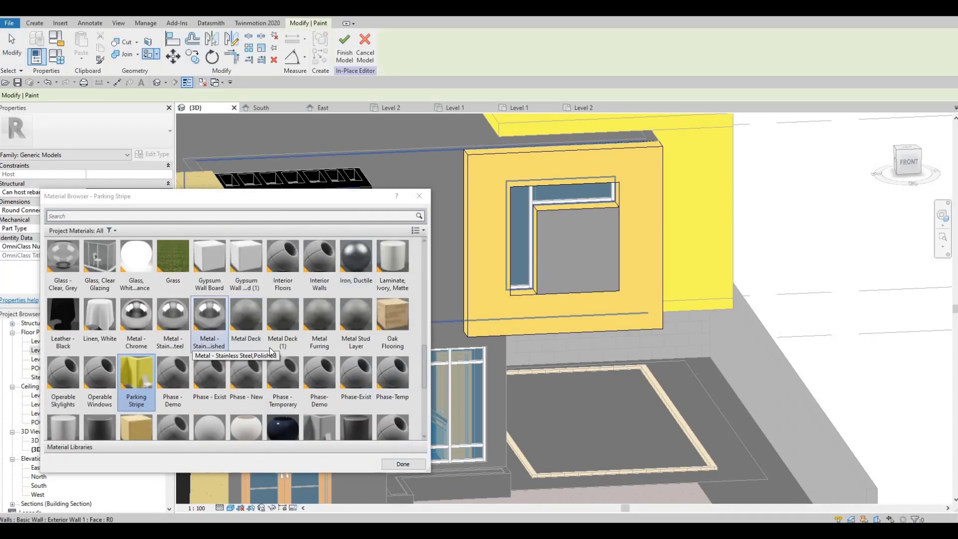
pyautogui.scroll(-5, 249, 354)
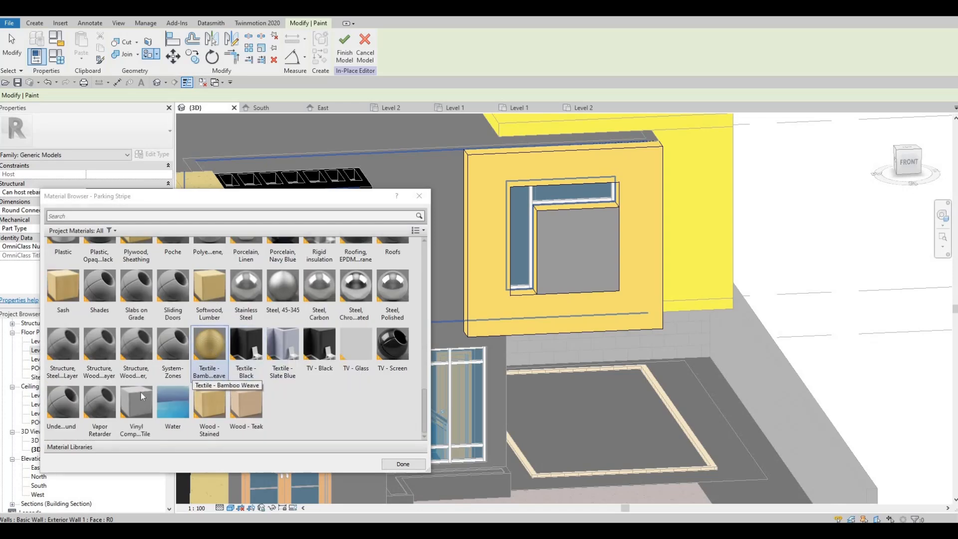
pyautogui.click(111, 401)
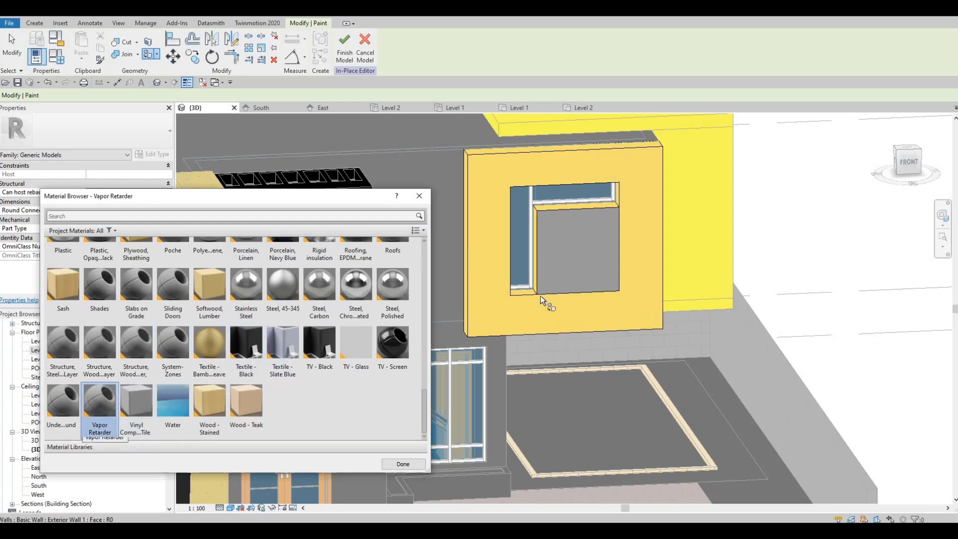
pyautogui.click(573, 259)
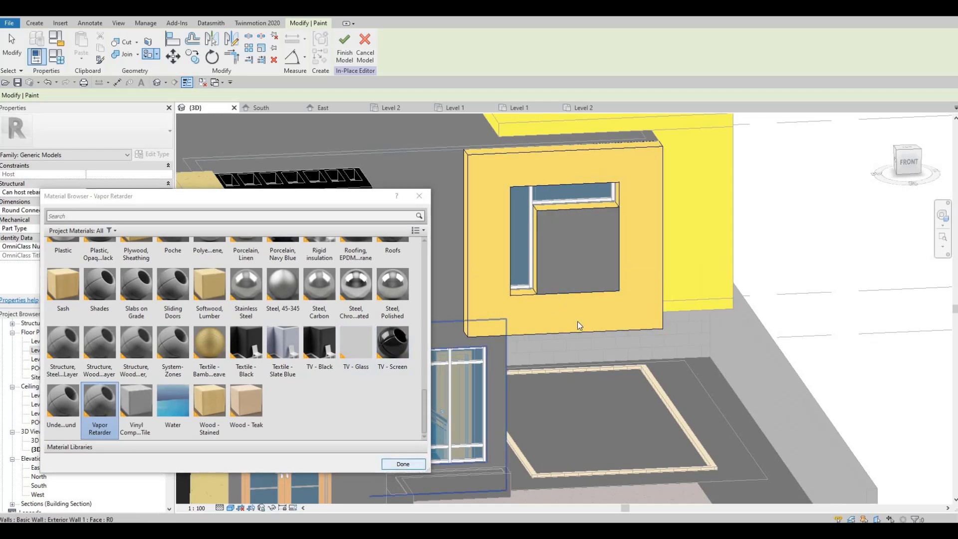
pyautogui.press('Escape')
pyautogui.click(343, 54)
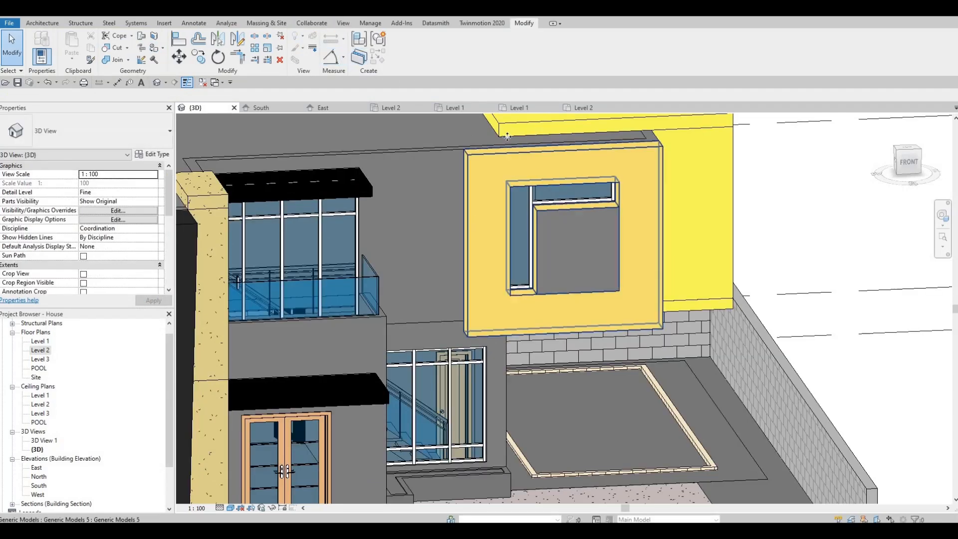
pyautogui.press('Escape')
pyautogui.click(527, 165)
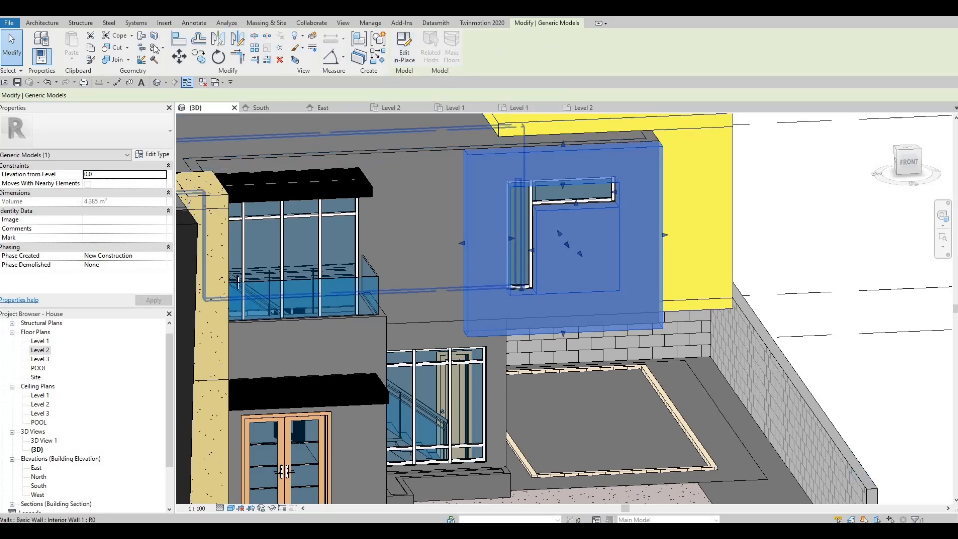
pyautogui.press('p')
pyautogui.press('t')
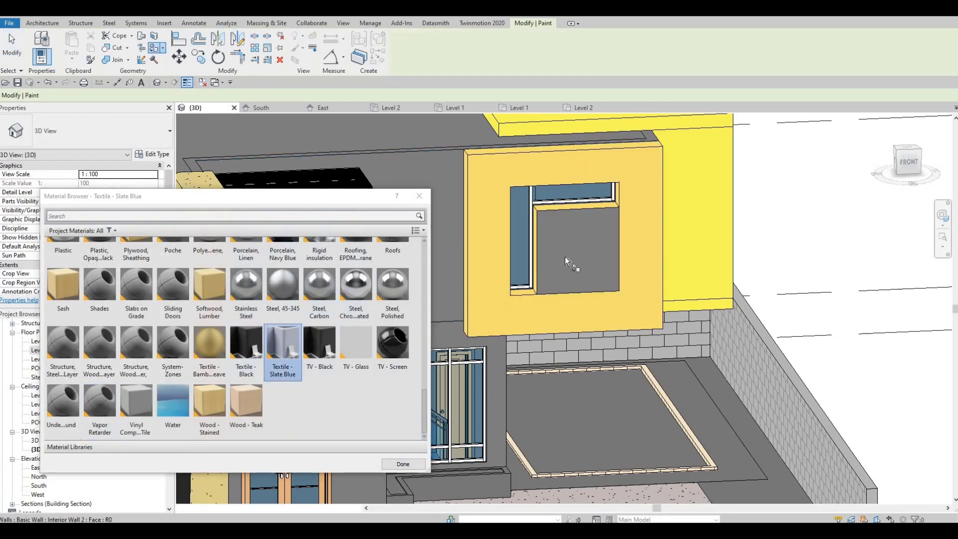
pyautogui.press('Escape')
pyautogui.press('Escape')
pyautogui.click(479, 199)
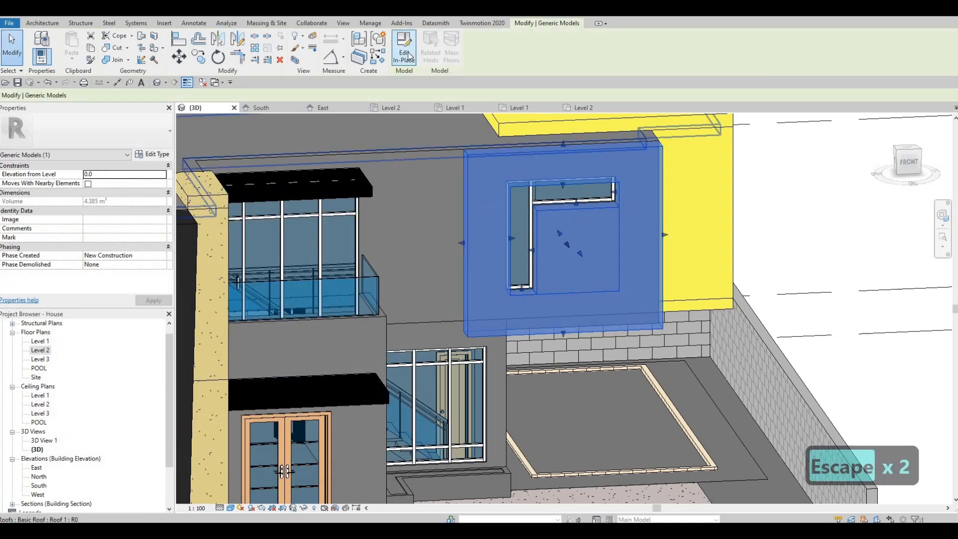
pyautogui.click(404, 50)
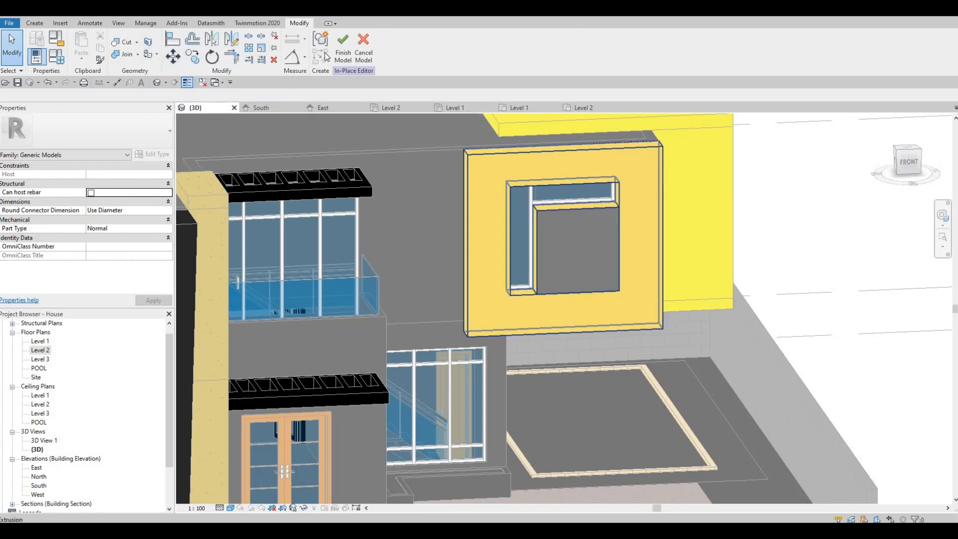
pyautogui.scroll(-3, 509, 250)
pyautogui.press('Escape')
# Examine the front facade from several angles, including the black window frame, the speckled column and the entrance canopy
pyautogui.keyDown('shift'); pyautogui.moveTo(509, 244); pyautogui.dragTo(525, 222, button='middle'); pyautogui.keyUp('shift')
pyautogui.scroll(3, 557, 220)
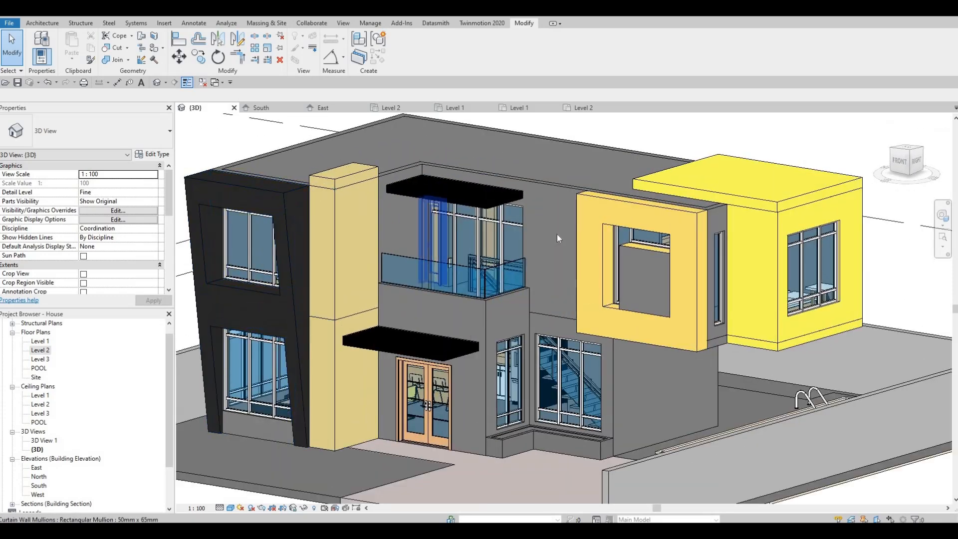
pyautogui.scroll(-1, 714, 214)
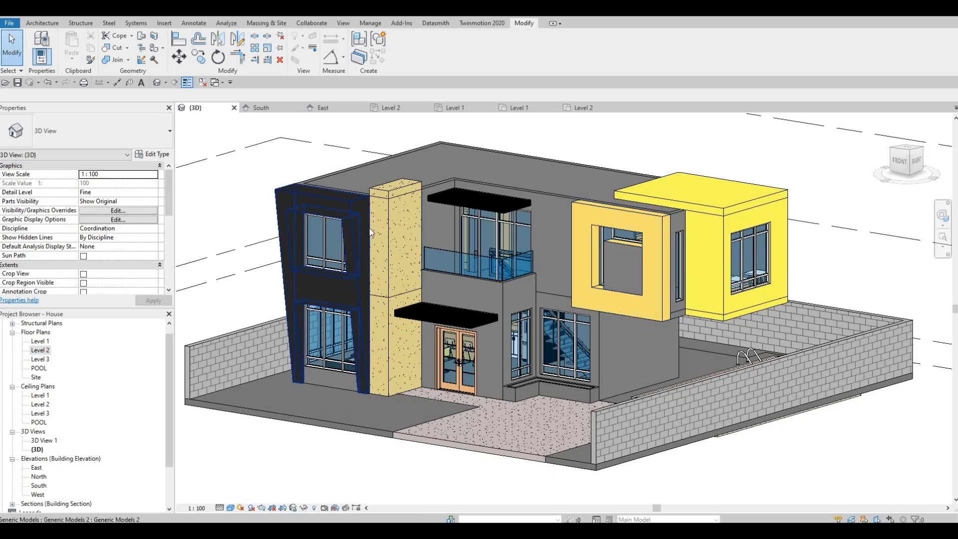
pyautogui.scroll(5, 371, 229)
pyautogui.scroll(-8, 395, 220)
pyautogui.keyDown('shift'); pyautogui.moveTo(396, 219); pyautogui.dragTo(277, 251, button='middle'); pyautogui.keyUp('shift')
pyautogui.scroll(3, 356, 282)
pyautogui.scroll(-4, 372, 207)
pyautogui.keyDown('shift'); pyautogui.moveTo(372, 208); pyautogui.dragTo(373, 208, button='middle'); pyautogui.keyUp('shift')
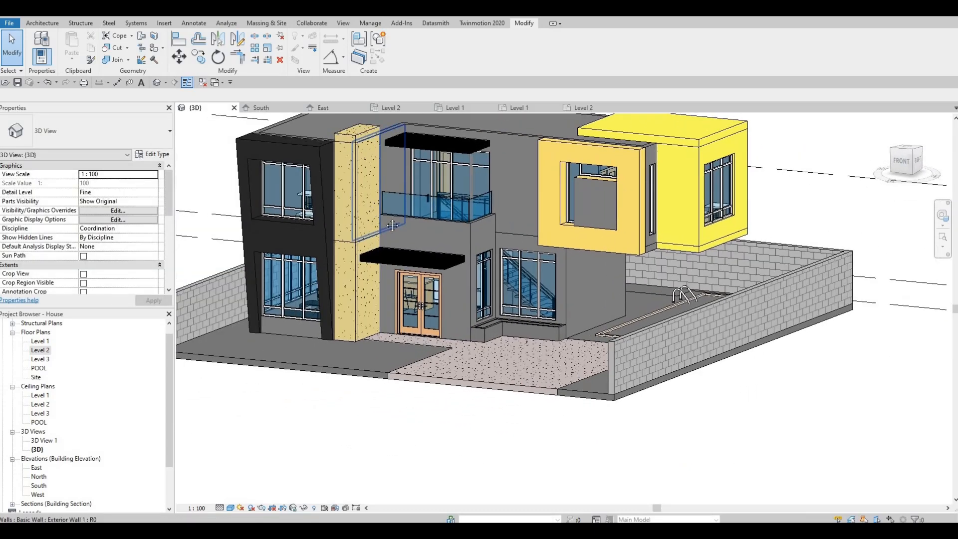
pyautogui.scroll(2, 439, 169)
pyautogui.scroll(2, 439, 170)
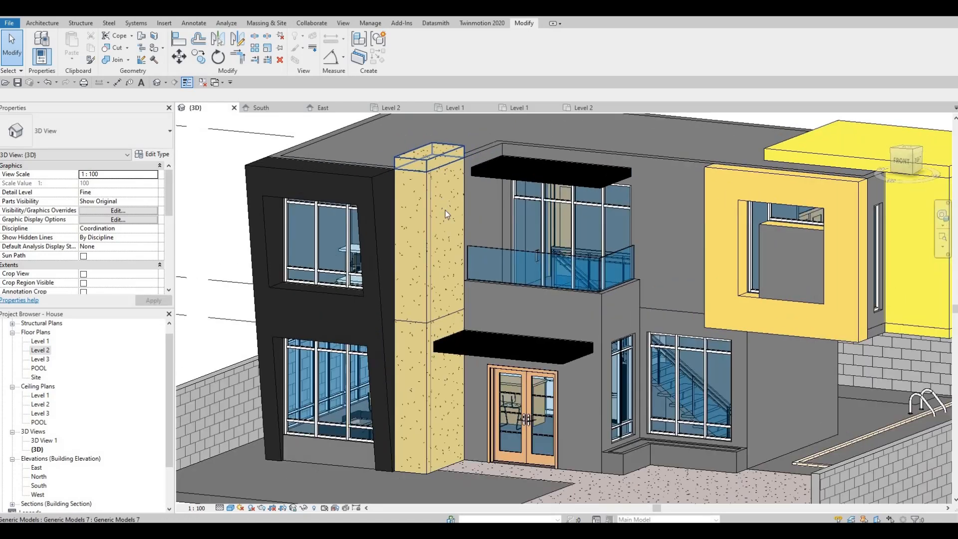
pyautogui.moveTo(423, 170); pyautogui.dragTo(424, 167, button='middle')
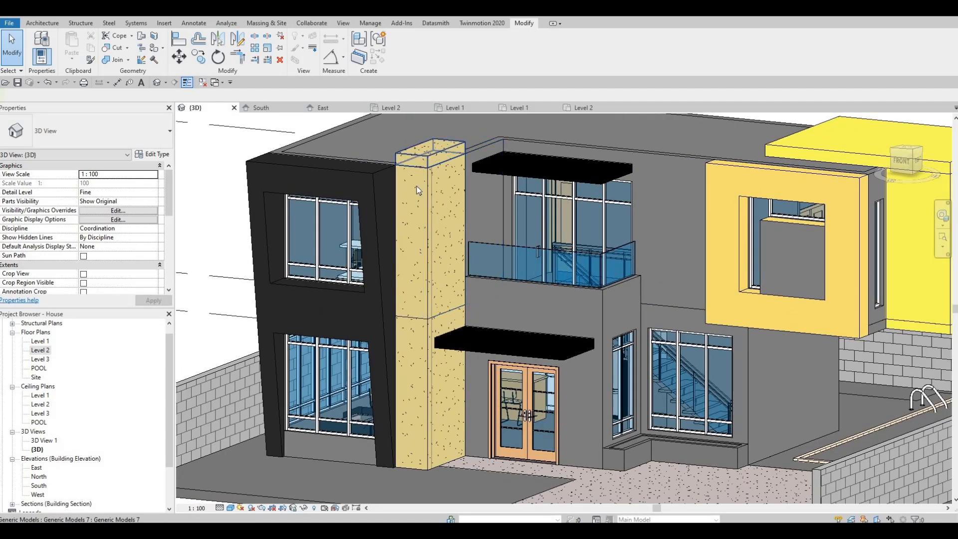
# Try deleting the cap on top of the facade's speckled column, inspect the roof edge there, and undo the deletion
pyautogui.click(418, 191)
pyautogui.press('Delete')
pyautogui.press('Escape')
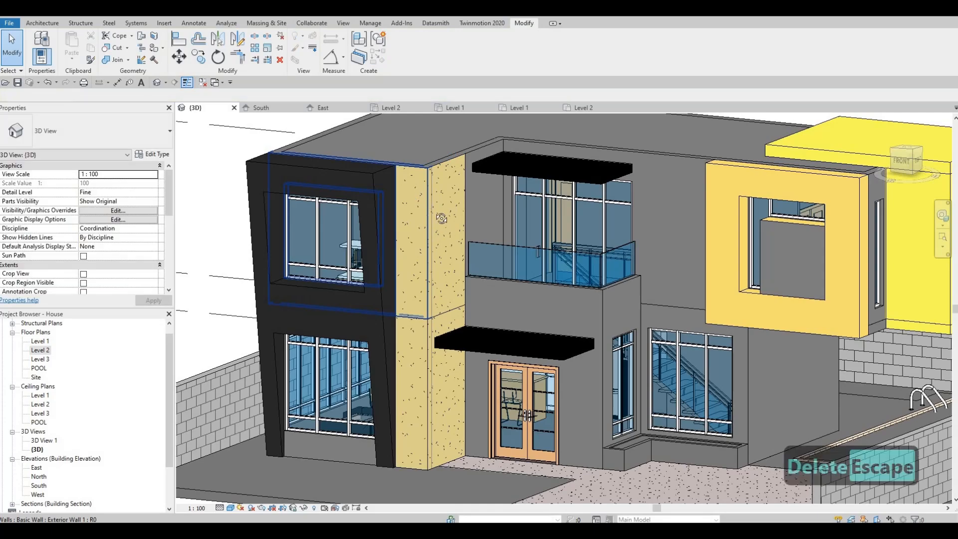
pyautogui.keyDown('shift'); pyautogui.moveTo(391, 212); pyautogui.dragTo(506, 268, button='middle'); pyautogui.keyUp('shift')
pyautogui.keyDown('shift'); pyautogui.moveTo(486, 246); pyautogui.dragTo(404, 196, button='middle'); pyautogui.keyUp('shift')
pyautogui.hotkey('ctrl', 'z')
pyautogui.scroll(-5, 429, 219)
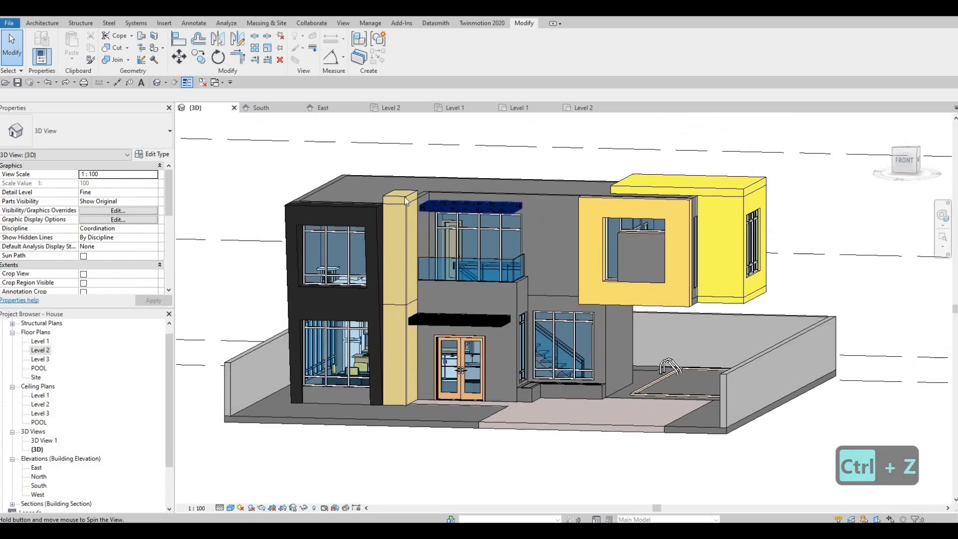
# Examine the whole exterior from the side, above and the front, including the planter below the corner windows
pyautogui.keyDown('shift'); pyautogui.moveTo(458, 219); pyautogui.dragTo(415, 168, button='middle'); pyautogui.keyUp('shift')
pyautogui.scroll(2, 464, 252)
pyautogui.scroll(4, 414, 167)
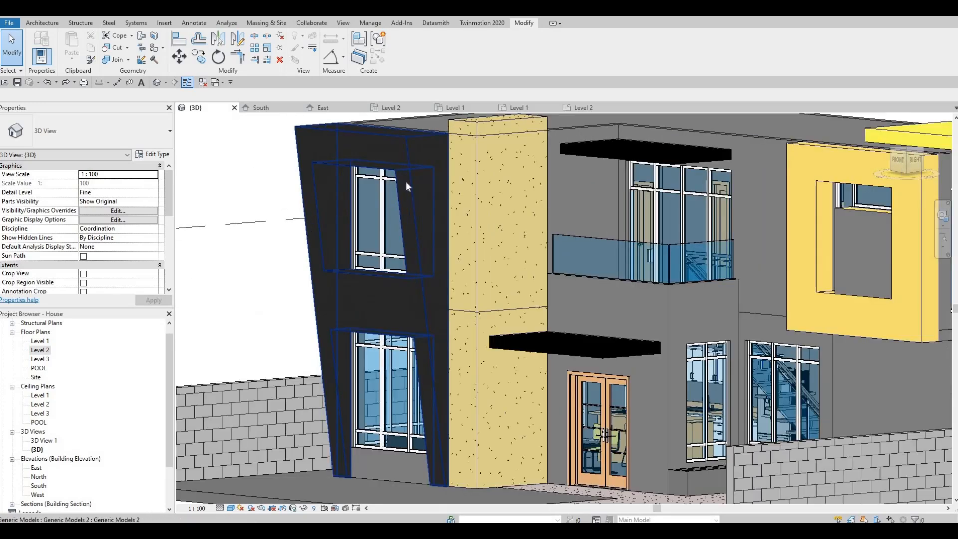
pyautogui.keyDown('shift'); pyautogui.moveTo(389, 224); pyautogui.dragTo(497, 429, button='middle'); pyautogui.keyUp('shift')
pyautogui.keyDown('shift'); pyautogui.moveTo(566, 405); pyautogui.dragTo(588, 374, button='middle'); pyautogui.keyUp('shift')
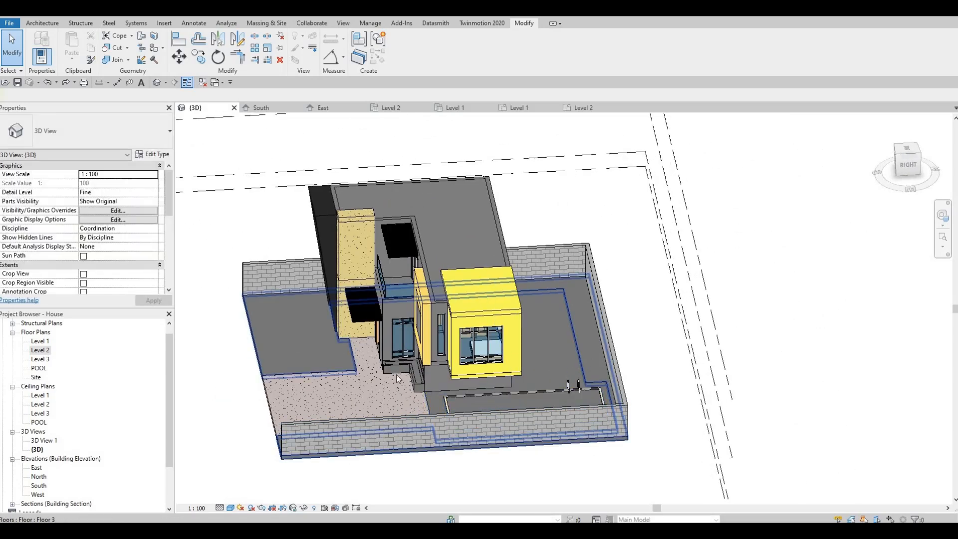
pyautogui.click(515, 376)
pyautogui.keyDown('shift'); pyautogui.moveTo(516, 376); pyautogui.dragTo(434, 388, button='middle'); pyautogui.keyUp('shift')
pyautogui.scroll(3, 544, 364)
pyautogui.scroll(3, 510, 436)
pyautogui.keyDown('shift'); pyautogui.moveTo(509, 436); pyautogui.dragTo(555, 362, button='middle'); pyautogui.keyUp('shift')
pyautogui.click(529, 359)
pyautogui.scroll(-5, 530, 359)
pyautogui.press('Escape')
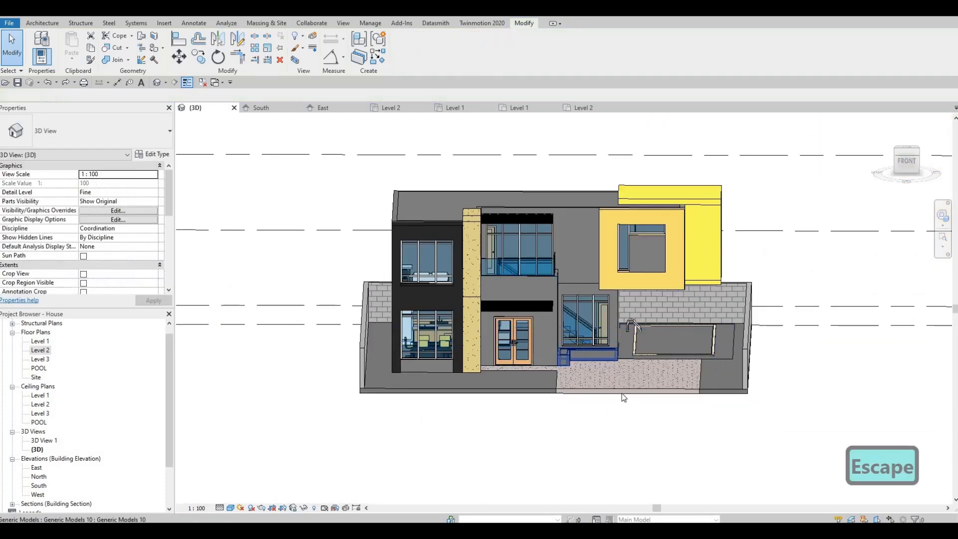
pyautogui.keyDown('shift'); pyautogui.moveTo(597, 398); pyautogui.dragTo(535, 392, button='middle'); pyautogui.keyUp('shift')
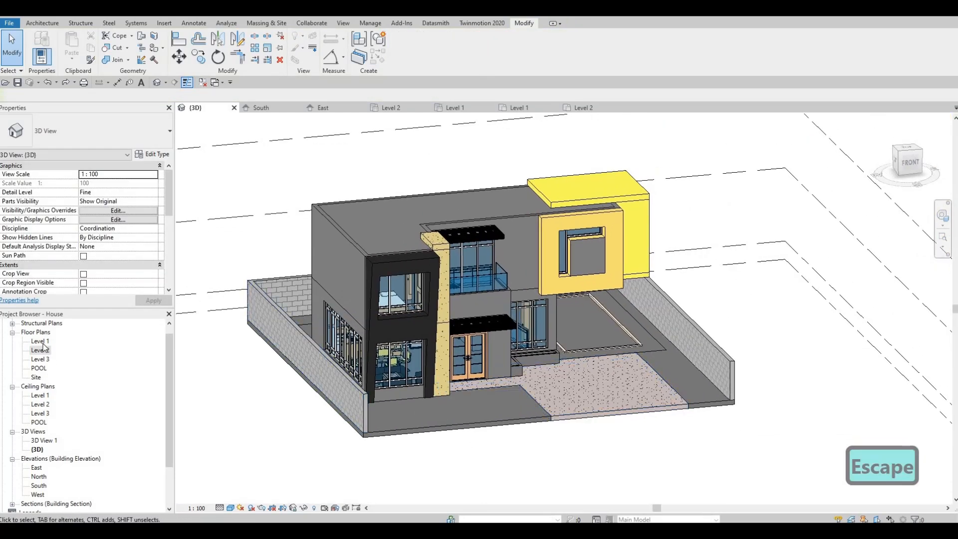
# On the Level 1 floor plan, place a horizontal building section through the kitchen between grids 1 and 2, facing the counter wall
pyautogui.doubleClick(40, 341)
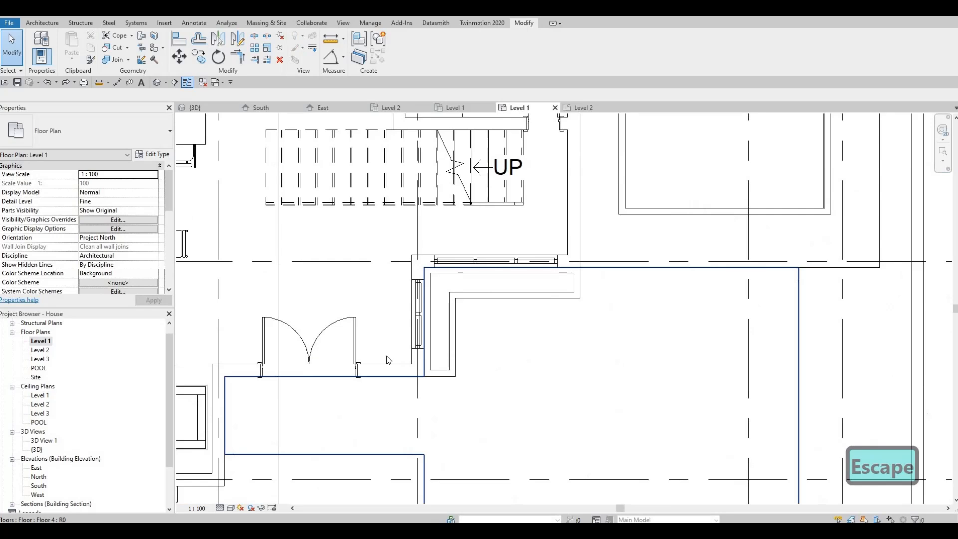
pyautogui.scroll(-5, 470, 382)
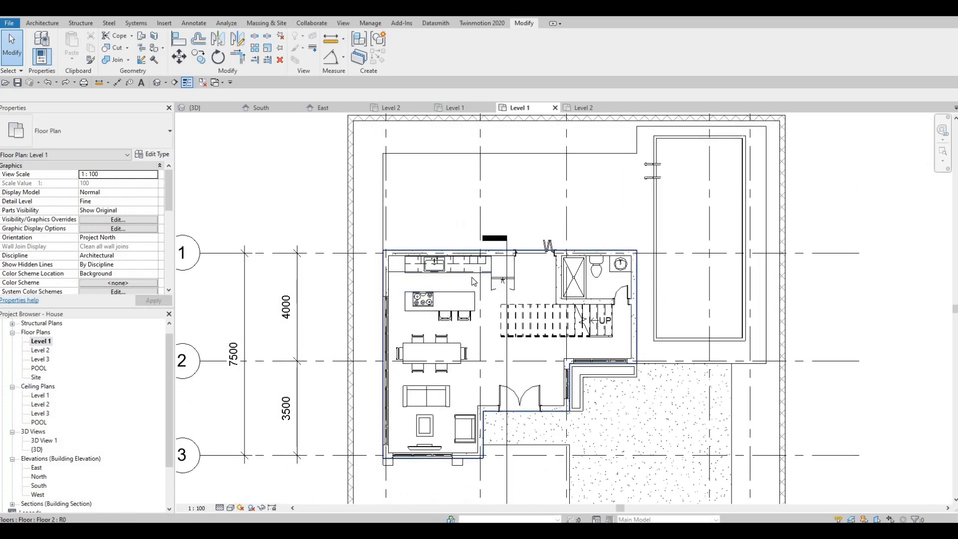
pyautogui.scroll(-3, 473, 335)
pyautogui.press('Escape')
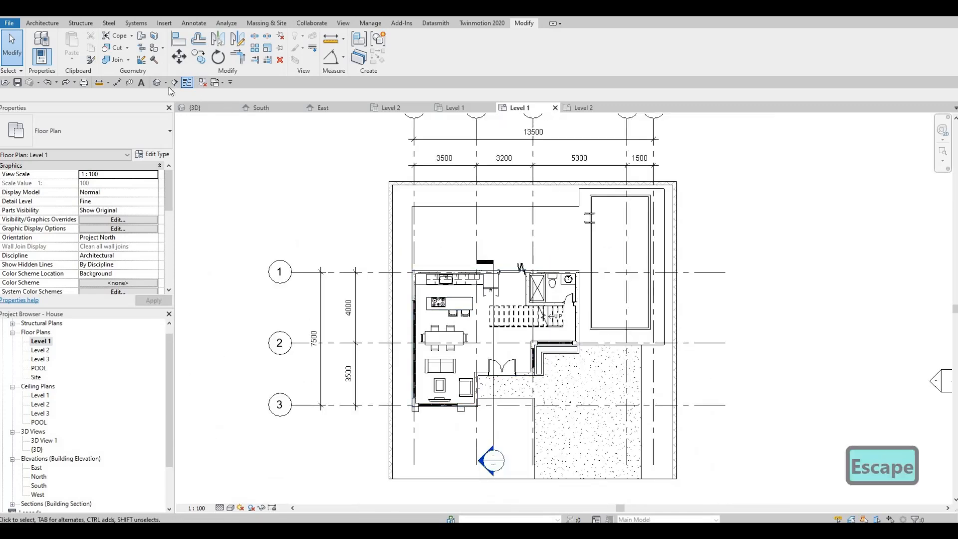
pyautogui.click(174, 84)
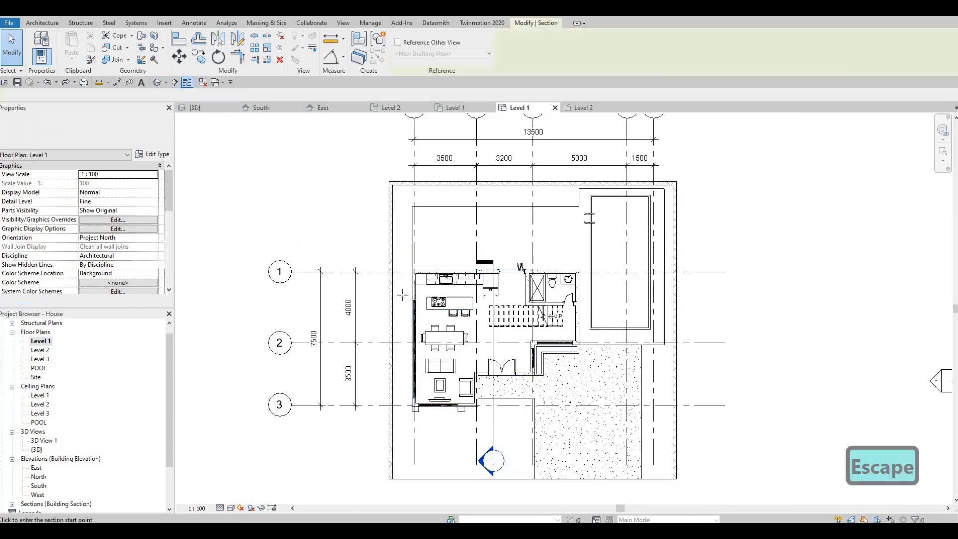
pyautogui.scroll(2, 431, 279)
pyautogui.click(381, 303)
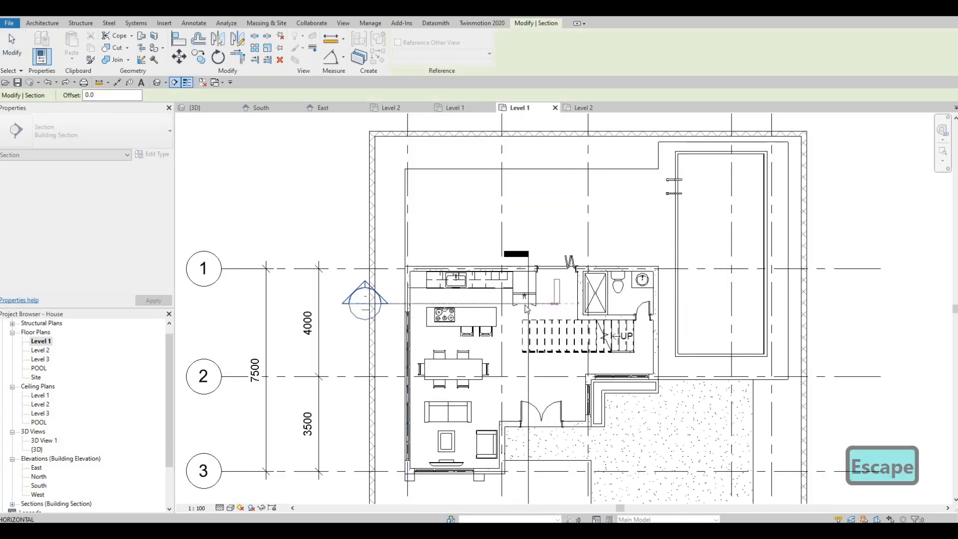
pyautogui.click(559, 303)
pyautogui.press('Escape')
pyautogui.press('Escape')
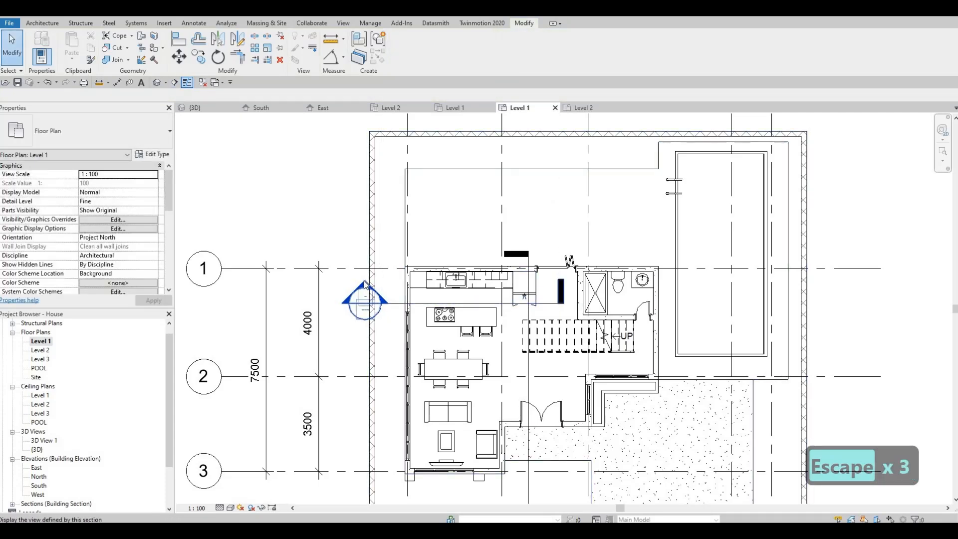
# Open the kitchen section view and examine the base cabinets, wall cabinets, refrigerator and counter top with sink
pyautogui.doubleClick(521, 284)
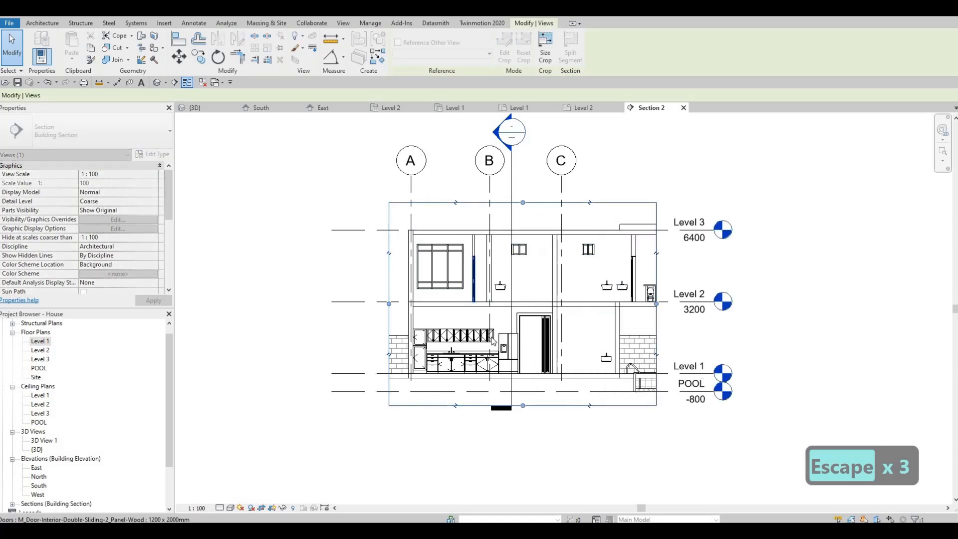
pyautogui.press('Escape')
pyautogui.press('Escape')
pyautogui.scroll(5, 483, 324)
pyautogui.scroll(5, 483, 312)
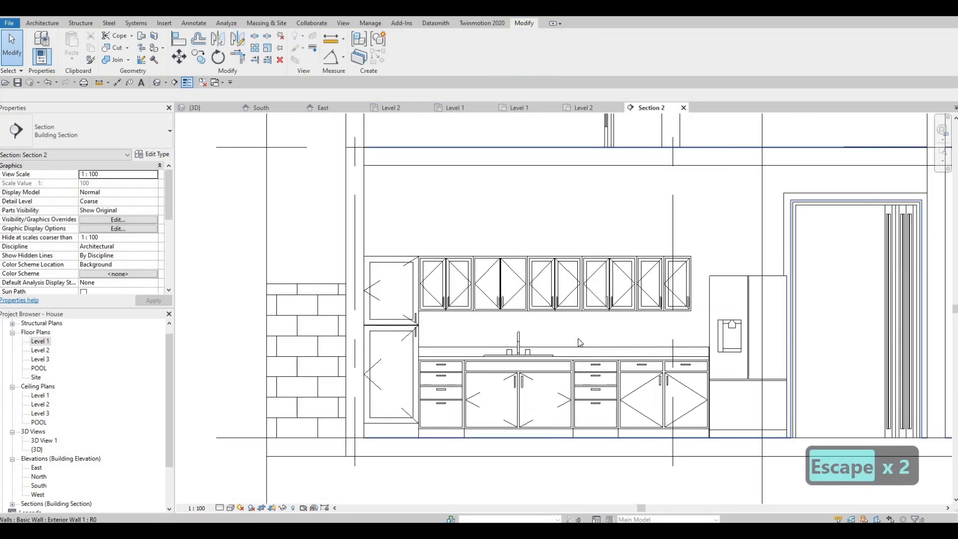
pyautogui.click(578, 345)
pyautogui.press('Escape')
pyautogui.press('Escape')
pyautogui.click(581, 348)
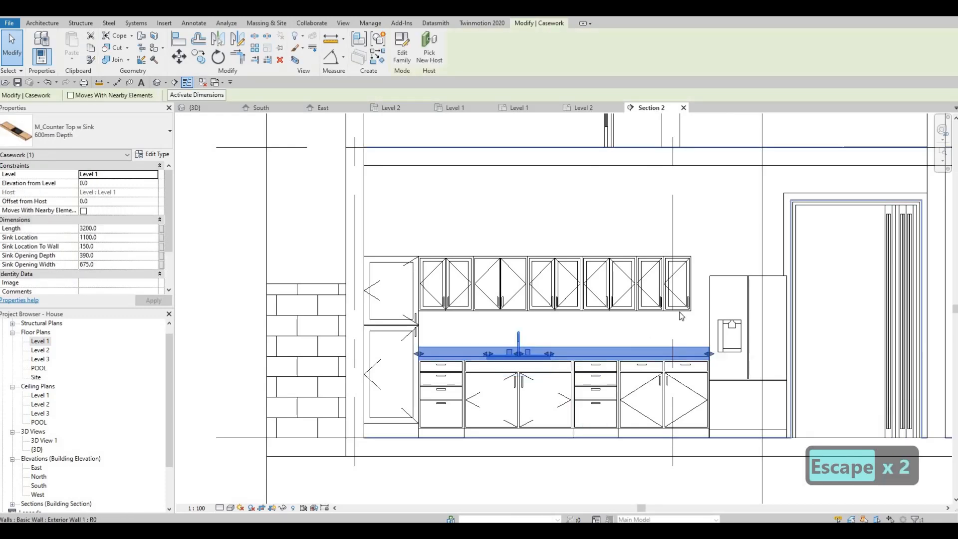
pyautogui.press('Escape')
pyautogui.scroll(-4, 708, 270)
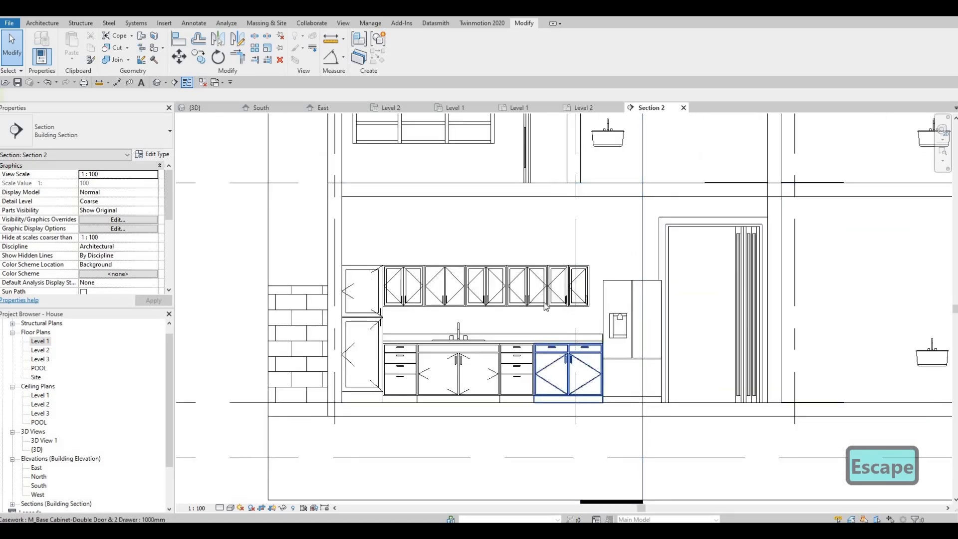
pyautogui.moveTo(549, 370); pyautogui.dragTo(574, 356, button='middle')
pyautogui.press('Escape')
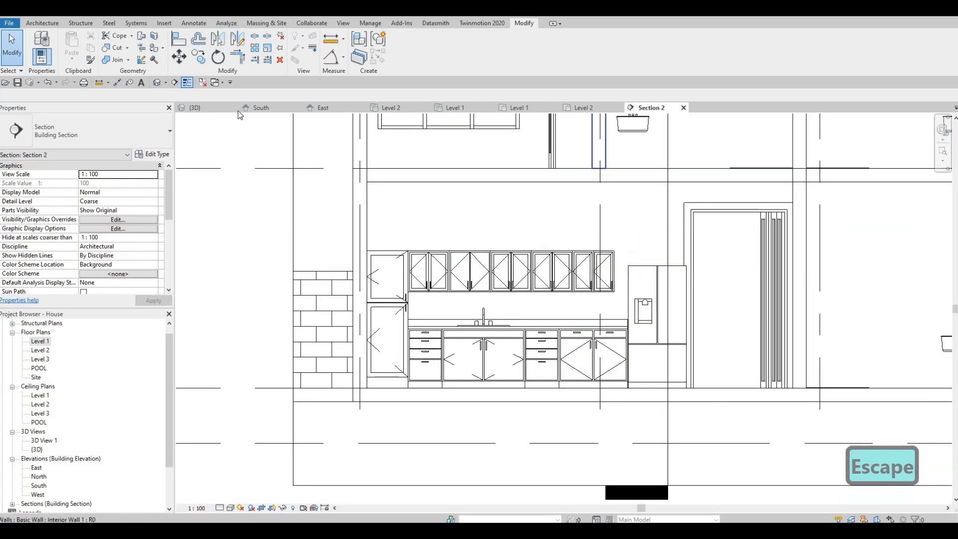
# Return to the 3D view and look at the house from its front-right corner
pyautogui.click(218, 109)
pyautogui.keyDown('shift'); pyautogui.moveTo(512, 311); pyautogui.dragTo(580, 370, button='middle'); pyautogui.keyUp('shift')
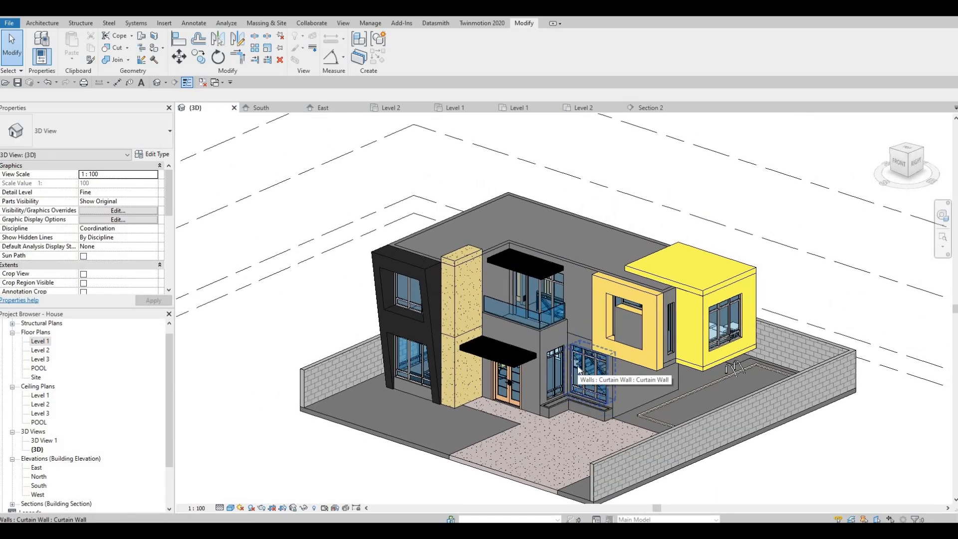